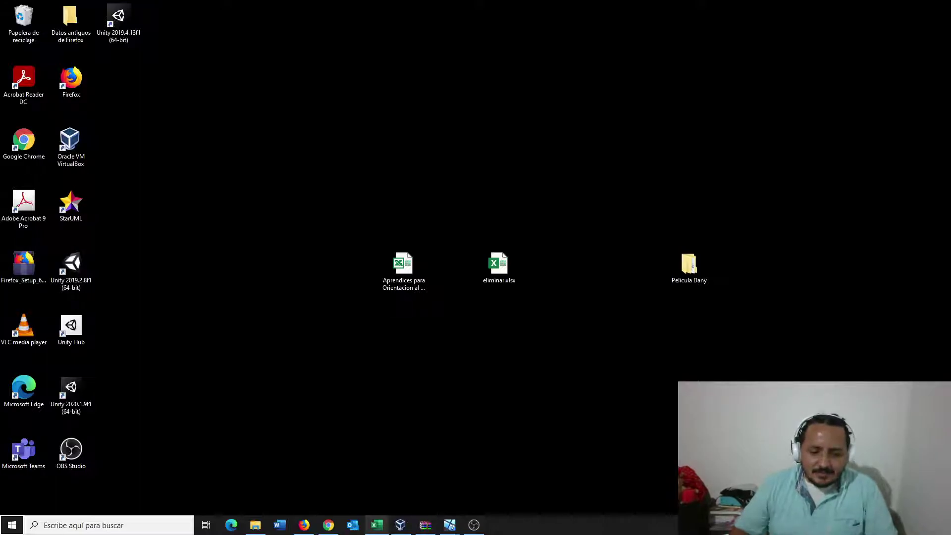
Step: Switch to the open Excel workbook Eliminiar17072021.xlsx
left_click(377, 525)
left_click(279, 307)
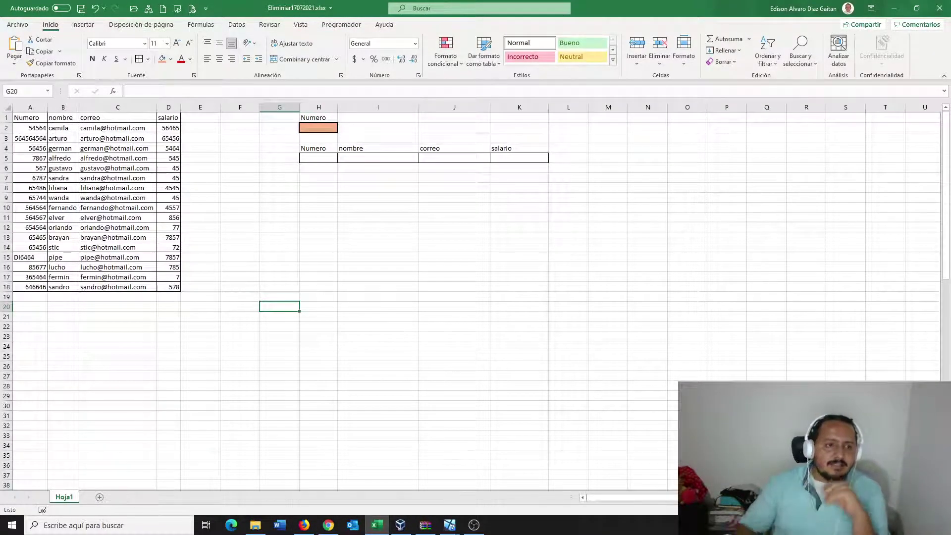
Step: Examine the data table in columns A to D, checking its headers, its records and where its last row ends
left_click_drag(27, 117, 169, 287)
left_click(200, 257)
left_click_drag(30, 117, 134, 149)
left_click(30, 296)
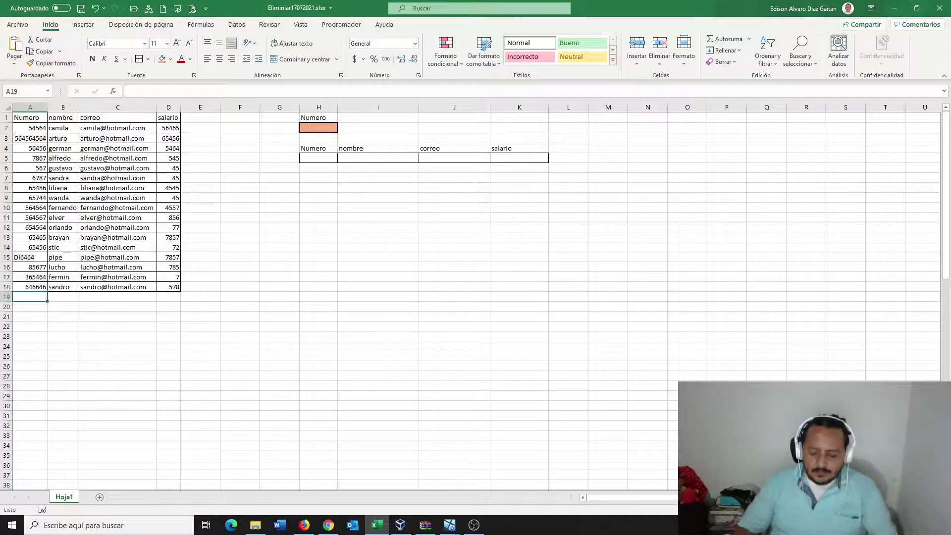
key("ctrl+Down")
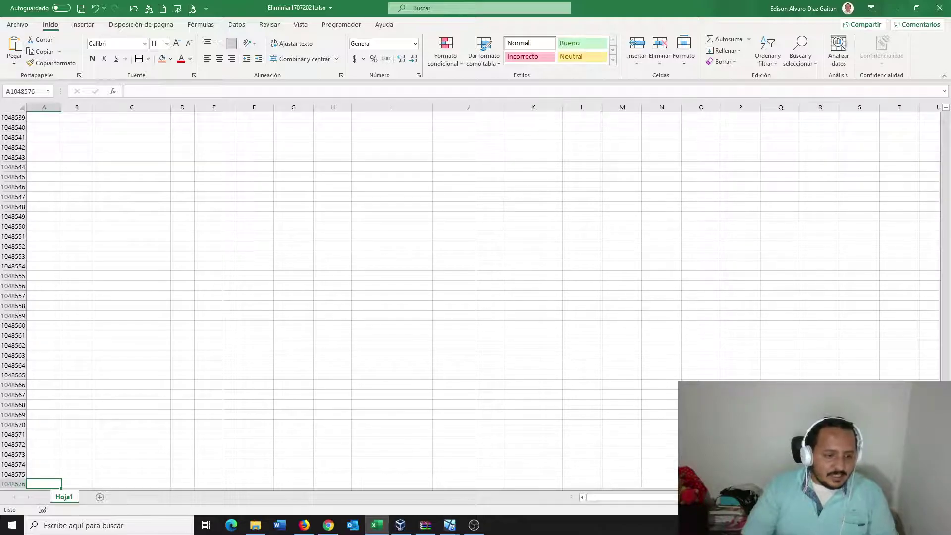
key("ctrl+Up")
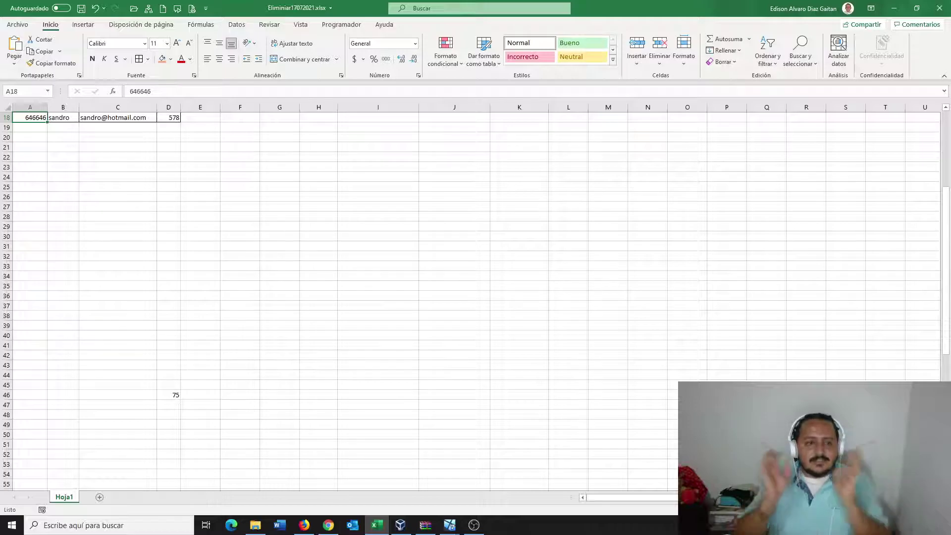
scroll(470, 298, "up", 6)
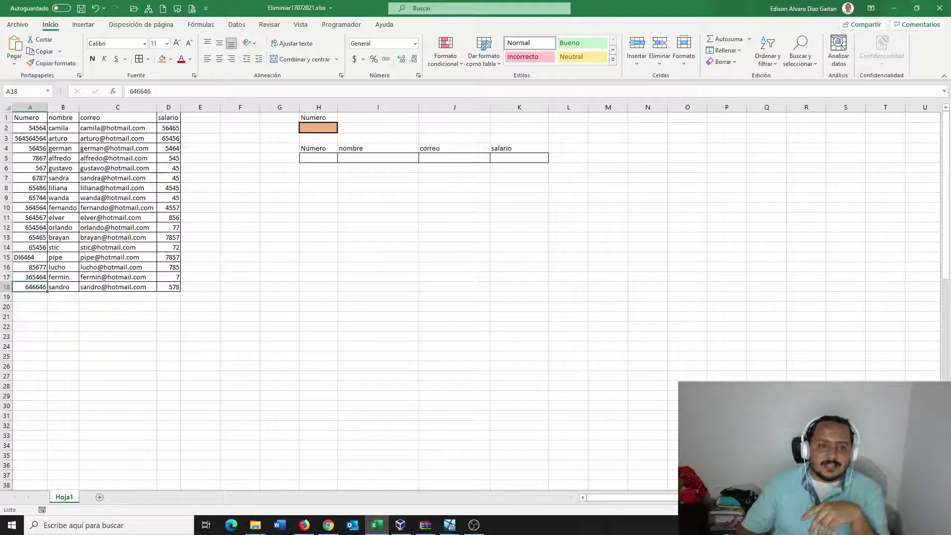
left_click(319, 178)
left_click(200, 168)
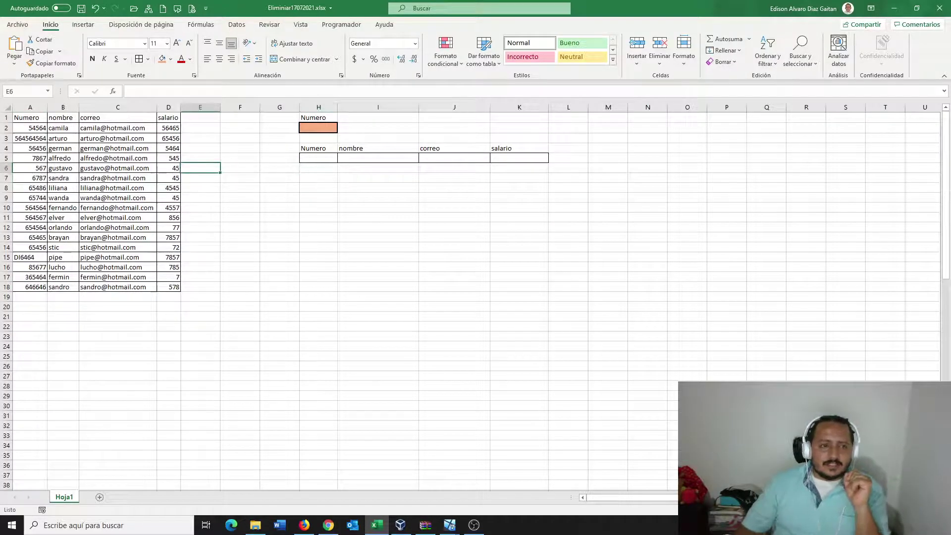
left_click(30, 129)
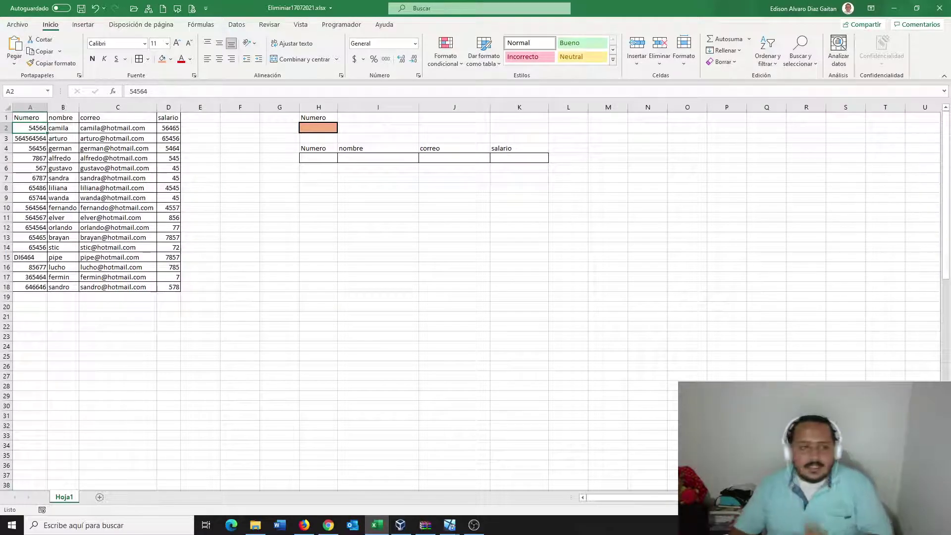
left_click_drag(30, 128, 169, 207)
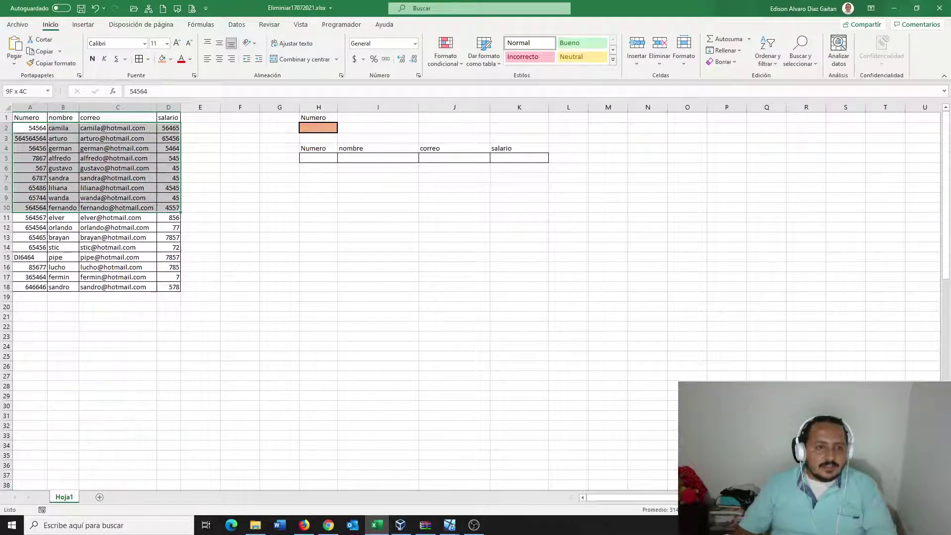
left_click(30, 118)
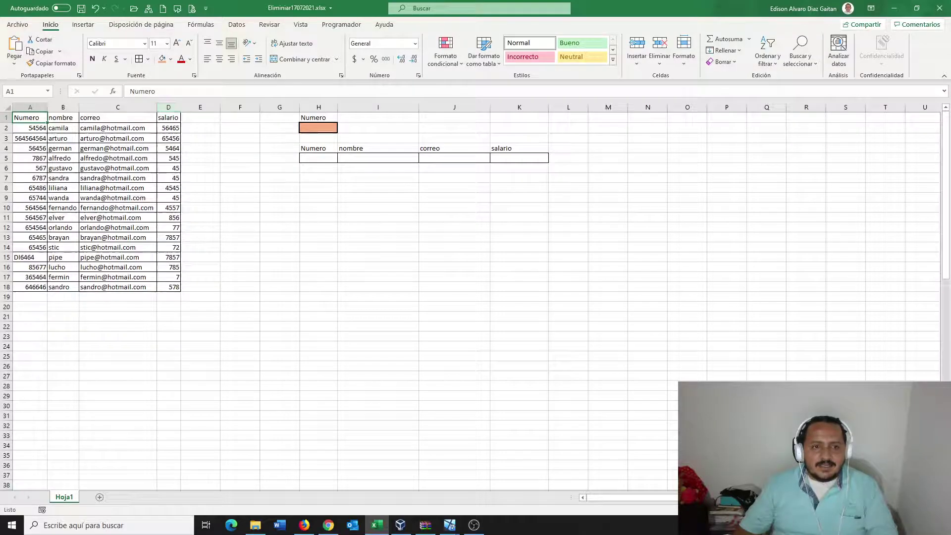
Step: Review the Numero search cell H2 and the empty result row H5:K5 that the lookup has to fill
left_click(318, 187)
left_click(319, 128)
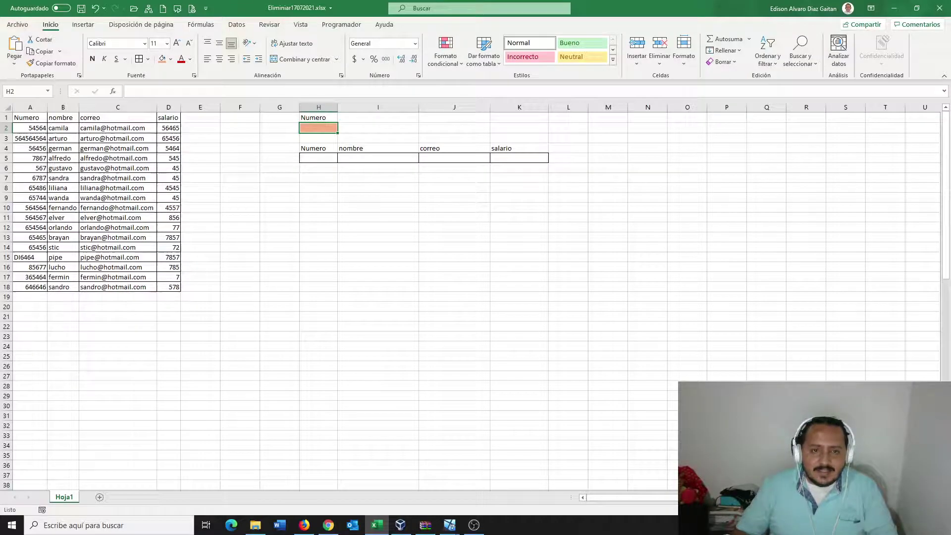
left_click_drag(319, 128, 378, 118)
left_click(319, 128)
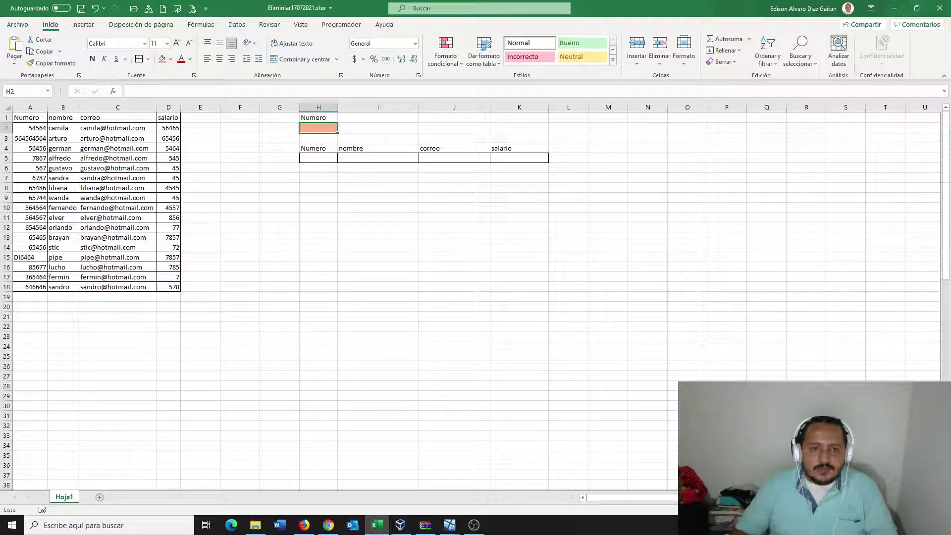
left_click_drag(318, 157, 519, 157)
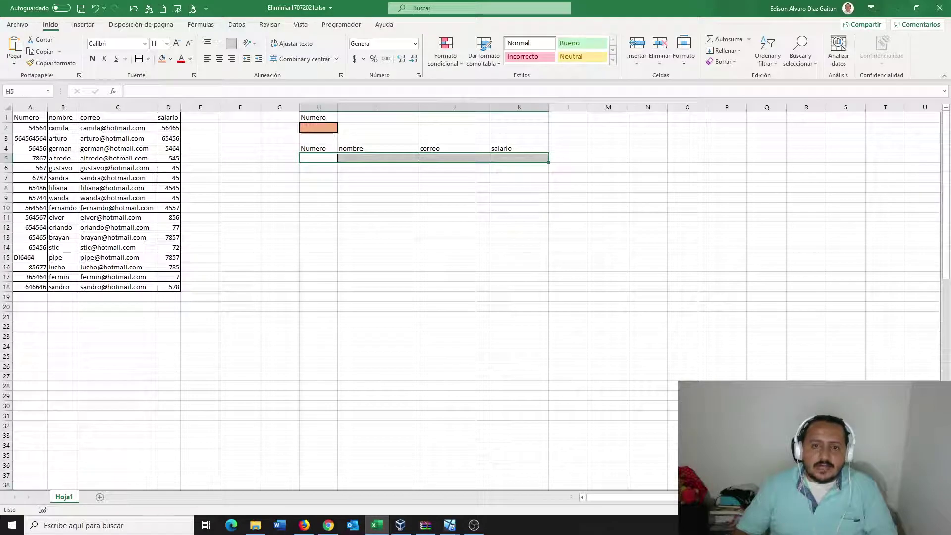
left_click(318, 168)
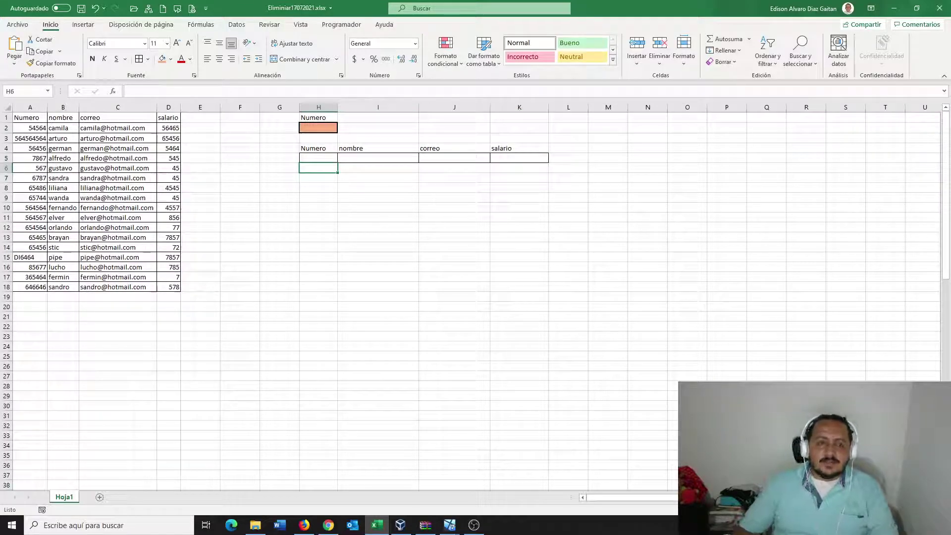
left_click(318, 128)
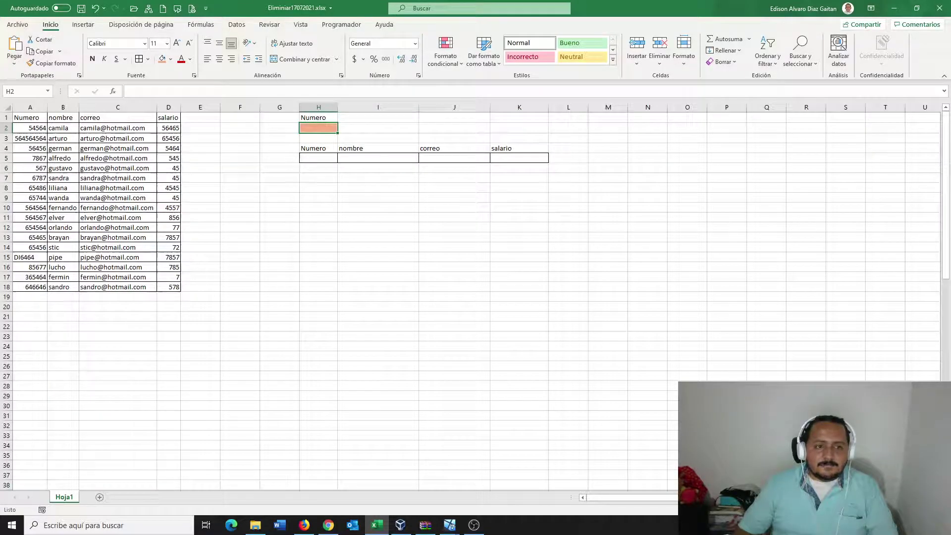
Step: Begin a BUSCARV formula in the Numero result cell H5 with H2 as the lookup value
left_click(319, 157)
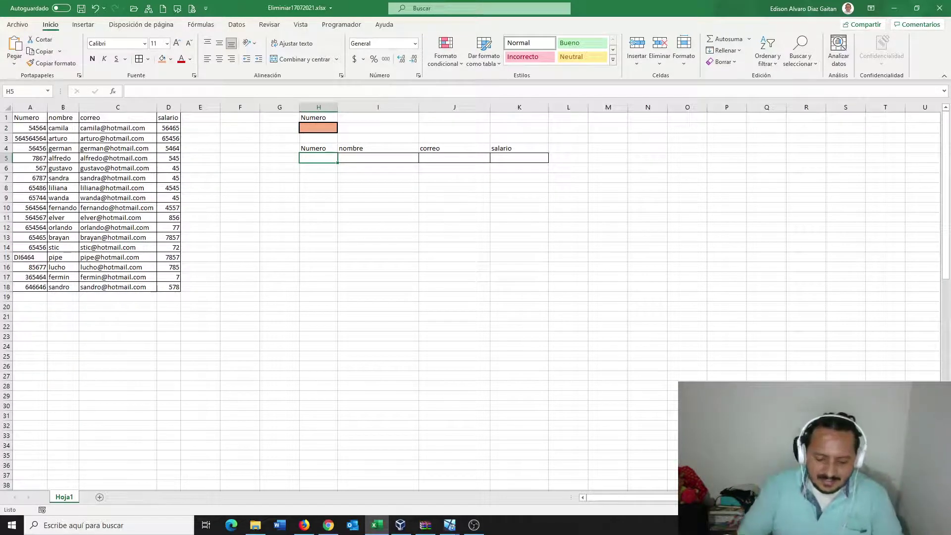
type("=")
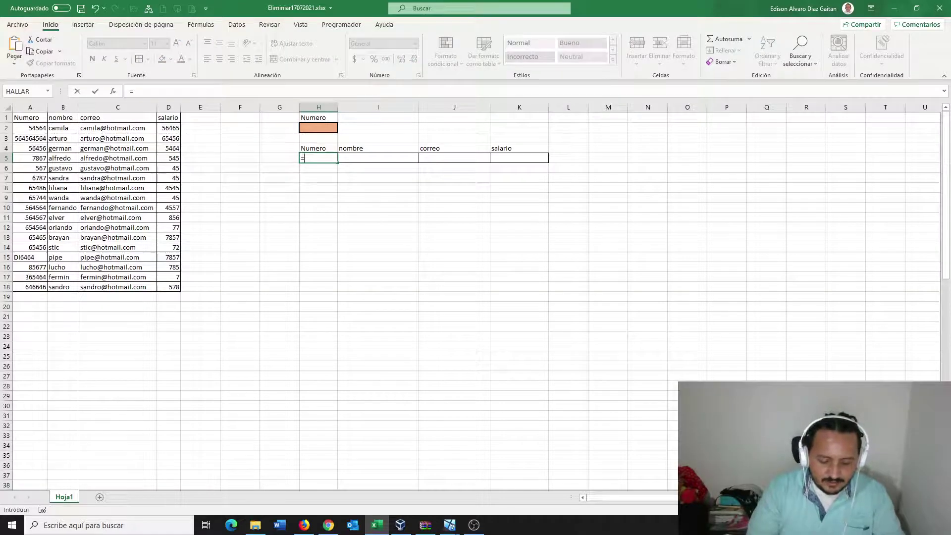
type("BUS")
key("Down")
key("Down")
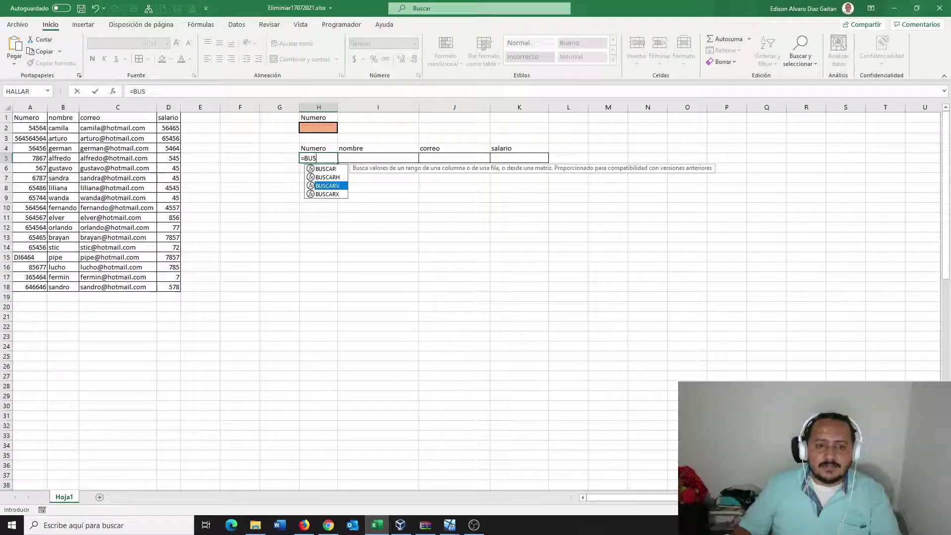
key("Tab")
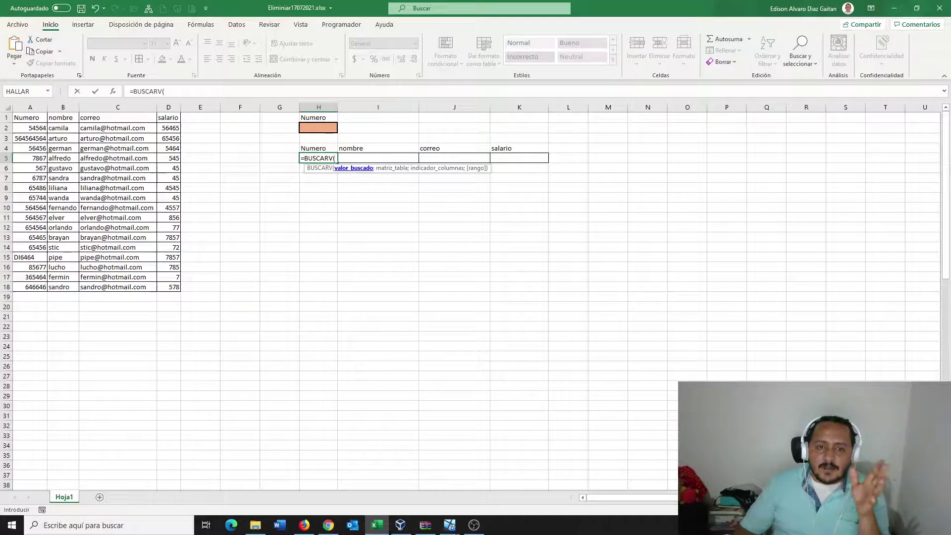
left_click(319, 128)
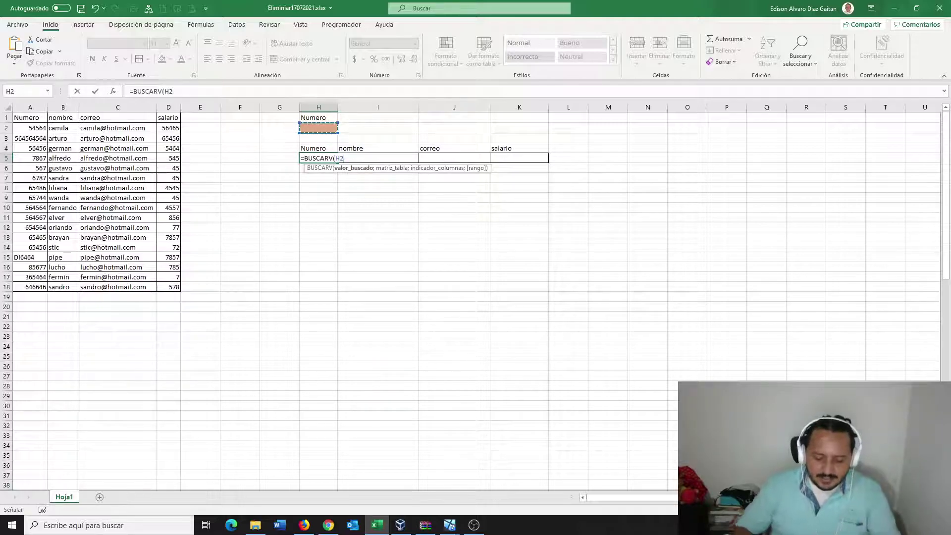
type(";")
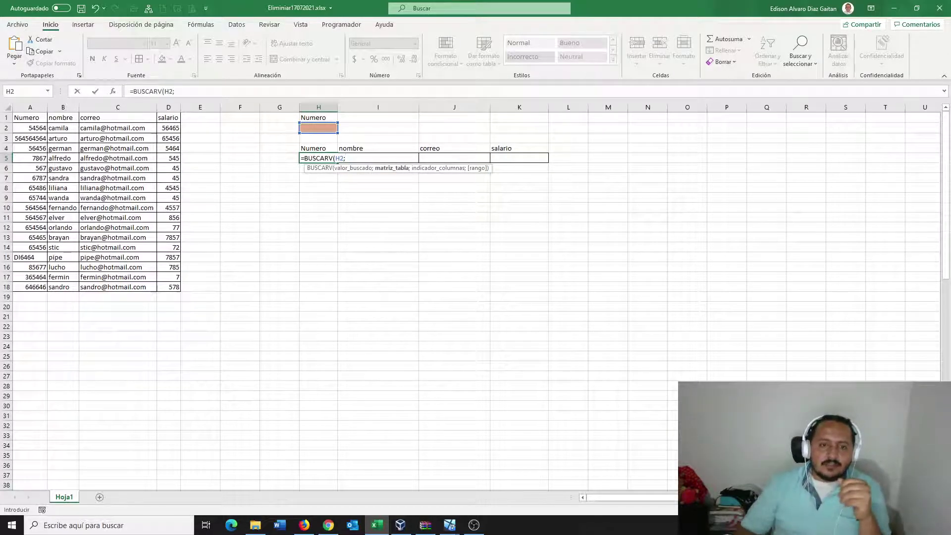
Step: Complete the BUSCARV formula in H5 with the absolute table range $A$1:$D$18, column index 1 and exact match 0
left_click_drag(27, 119, 180, 290)
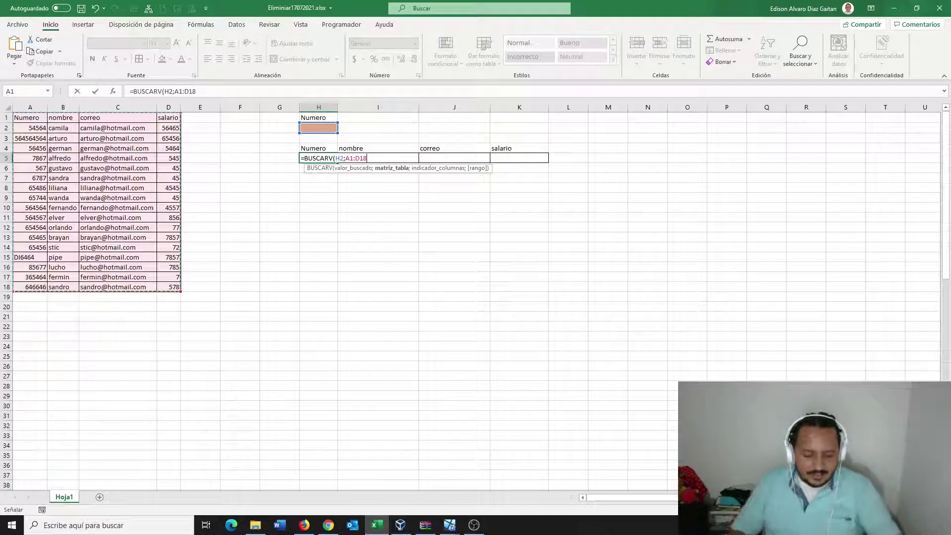
key("F4")
type(";")
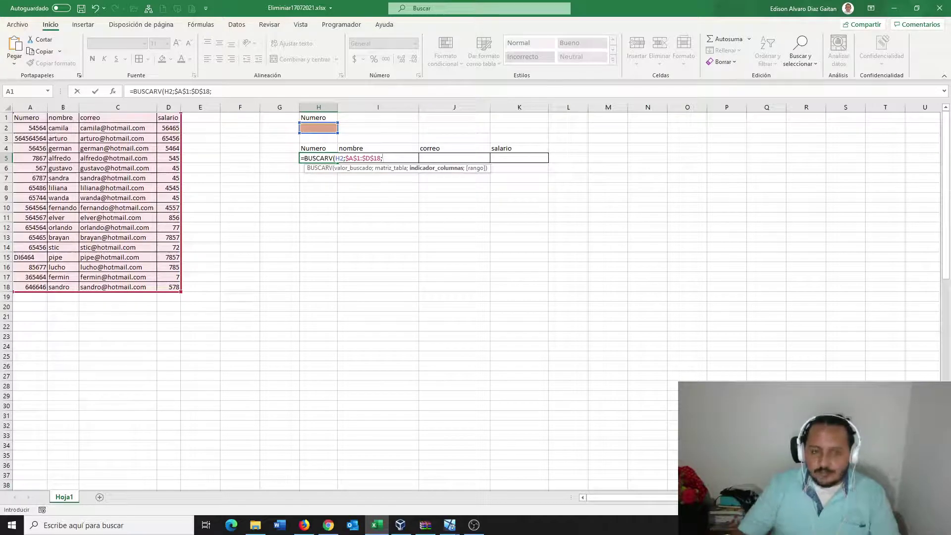
type("1")
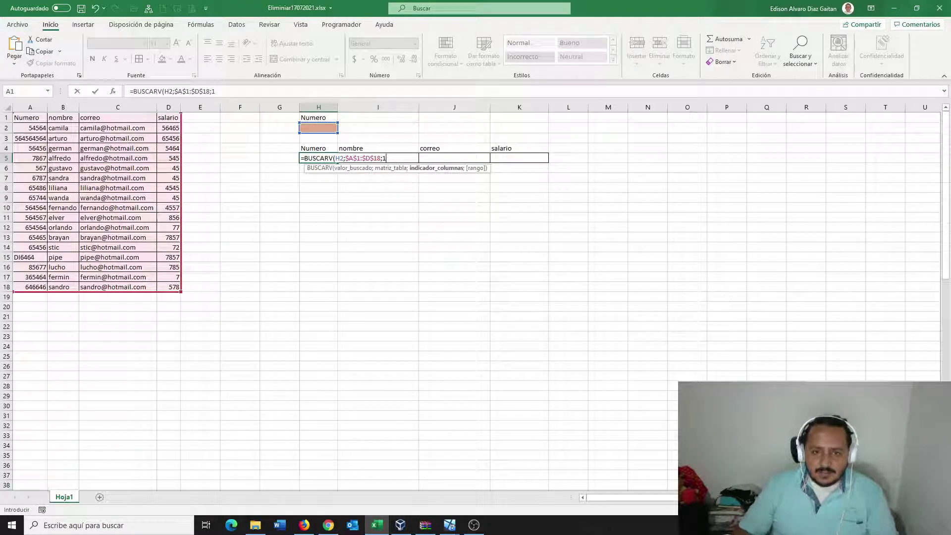
type(";")
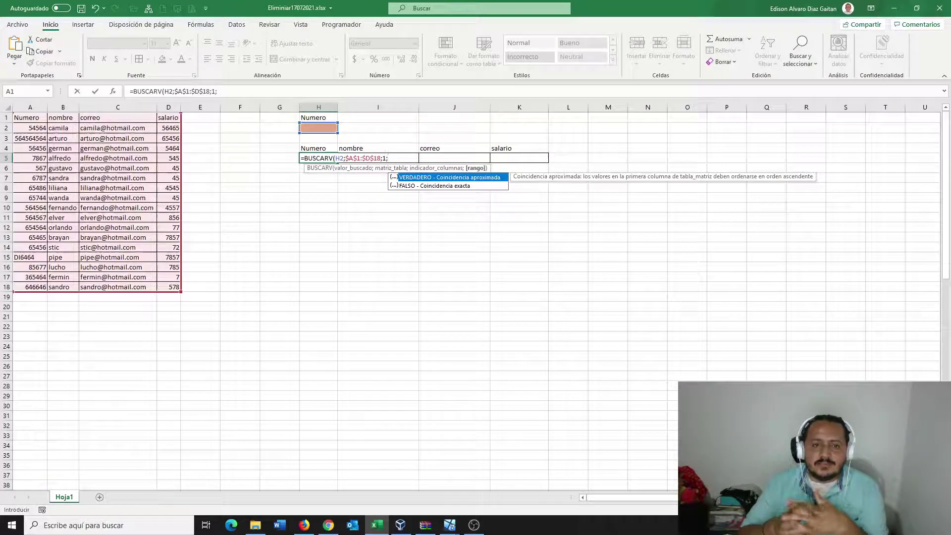
type("0")
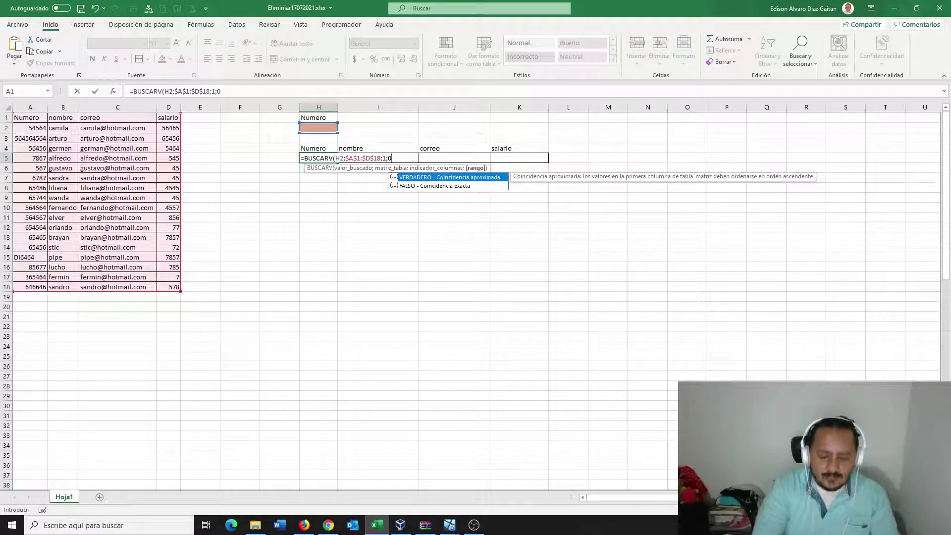
type(")")
key("Return")
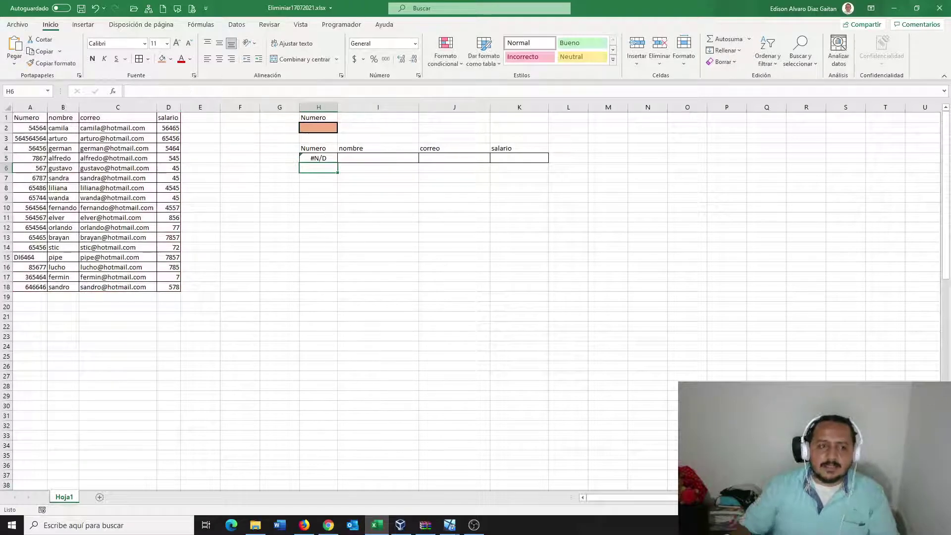
Step: Enter 567 in the Numero search cell H2 to test the lookup formula
left_click(200, 207)
left_click(318, 158)
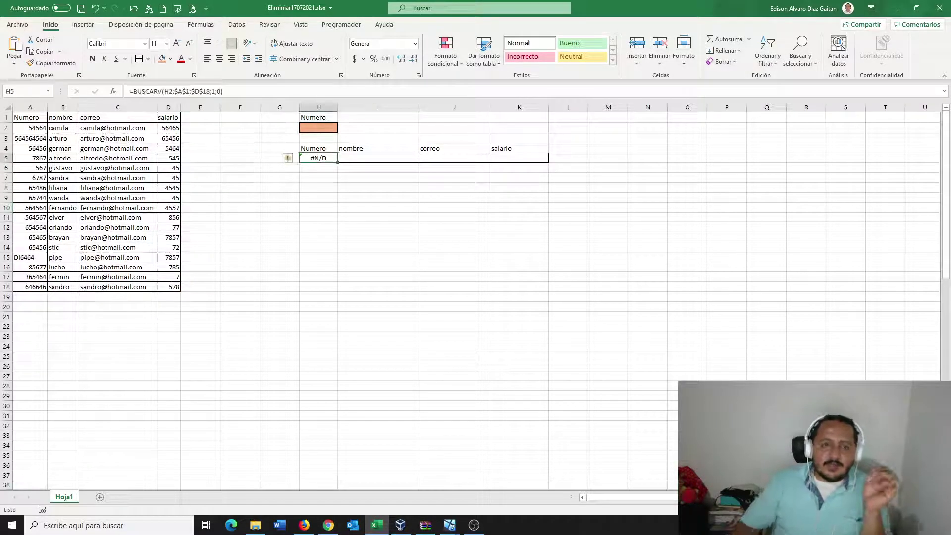
left_click(318, 188)
left_click(318, 127)
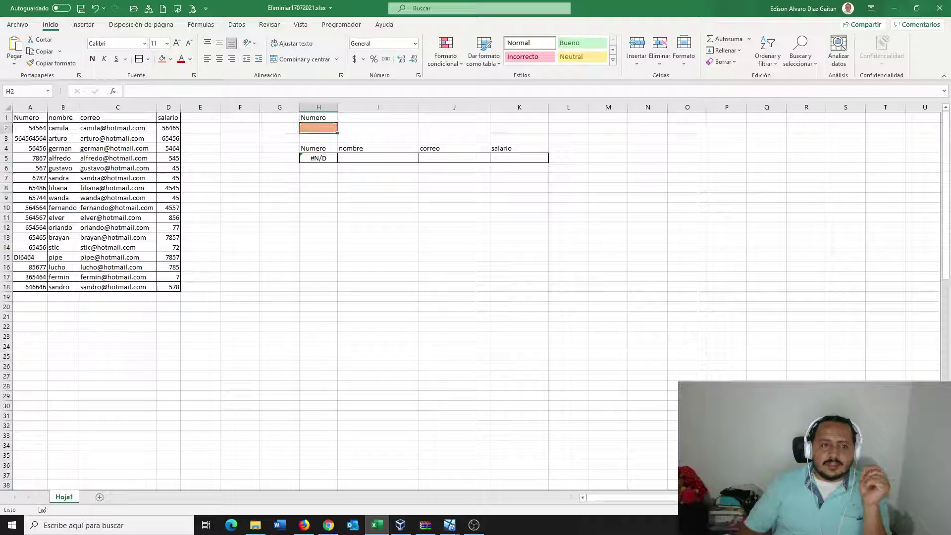
left_click(30, 168)
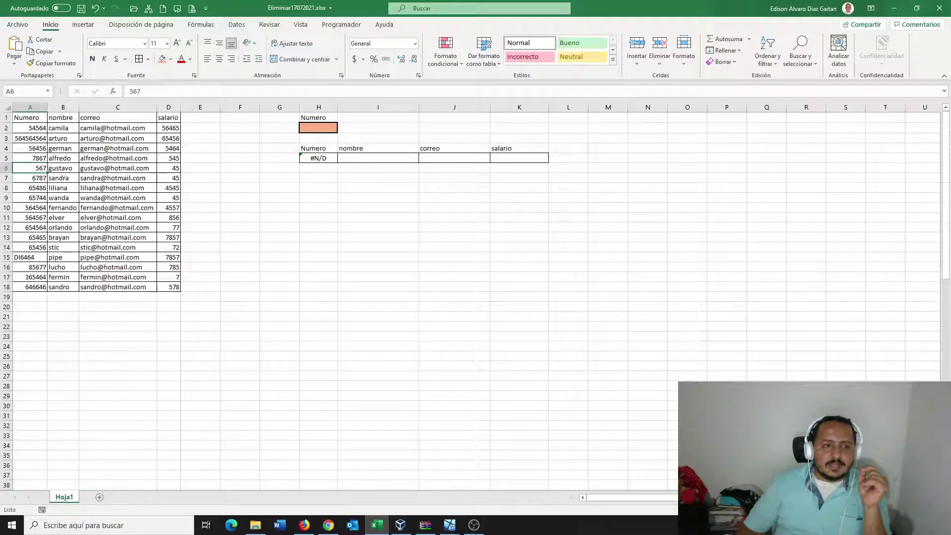
left_click(319, 128)
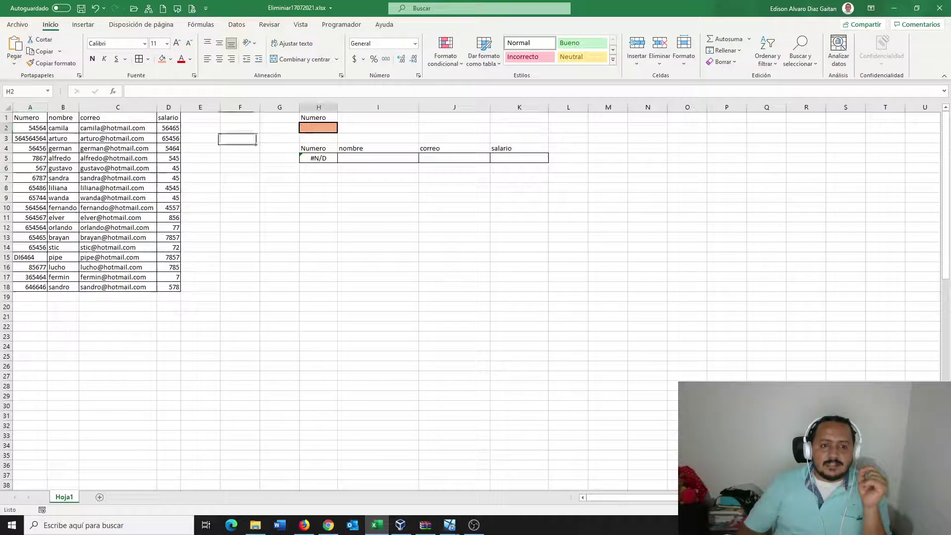
type("565")
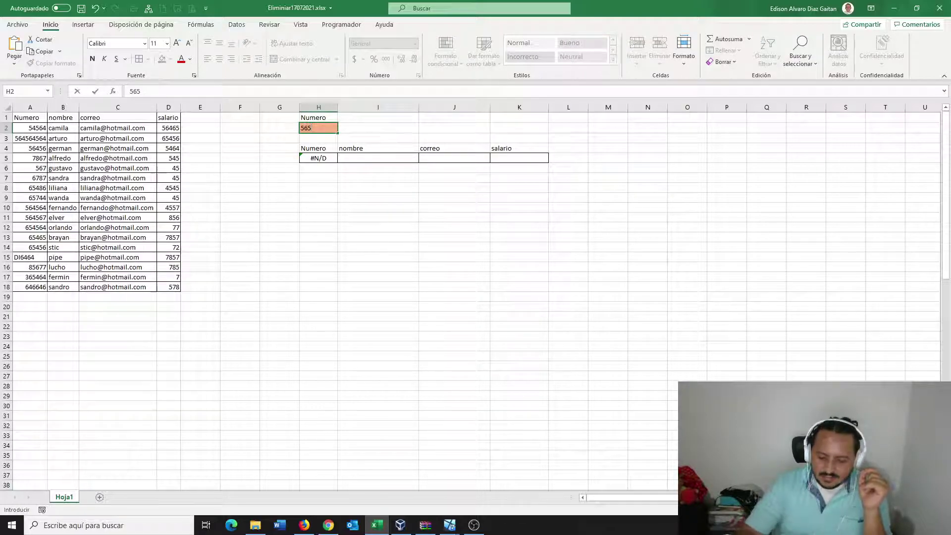
key("BackSpace")
type("7")
key("Return")
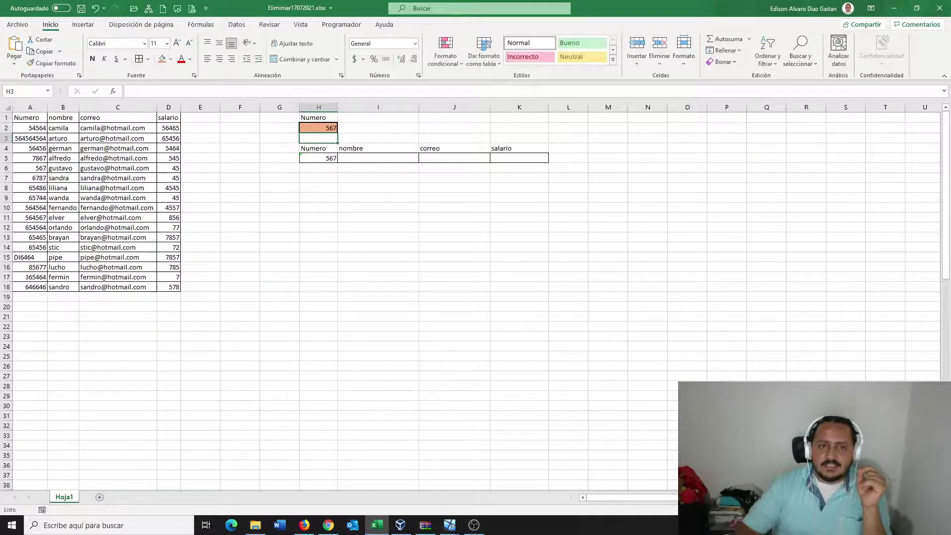
Step: Copy the BUSCARV formula text from H5 into the nombre cell I5 and set its column index to 2
left_click(319, 158)
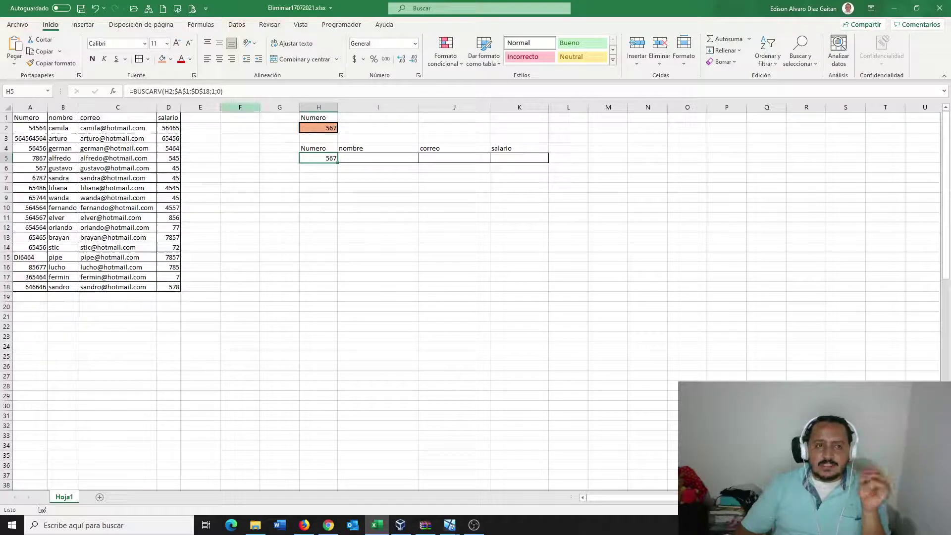
key("F2")
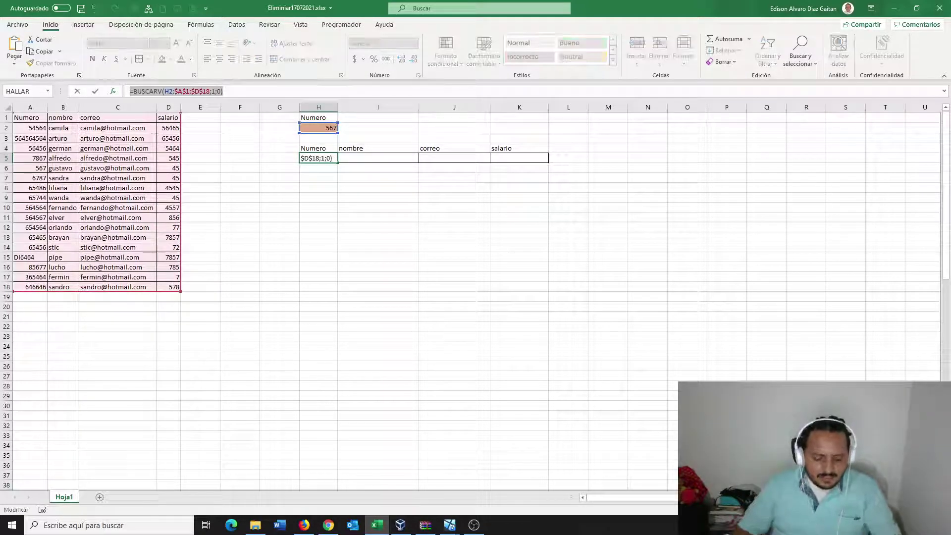
key("Tab")
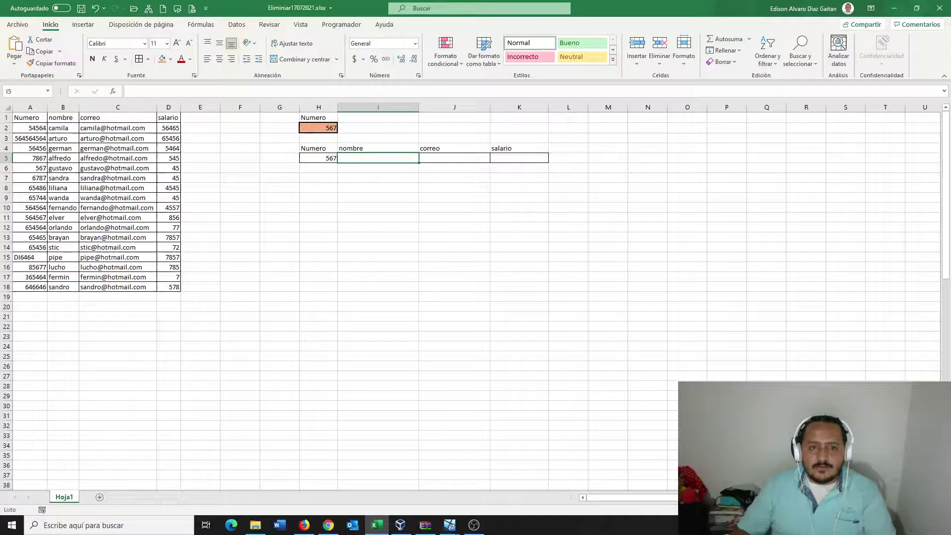
key("ctrl+v")
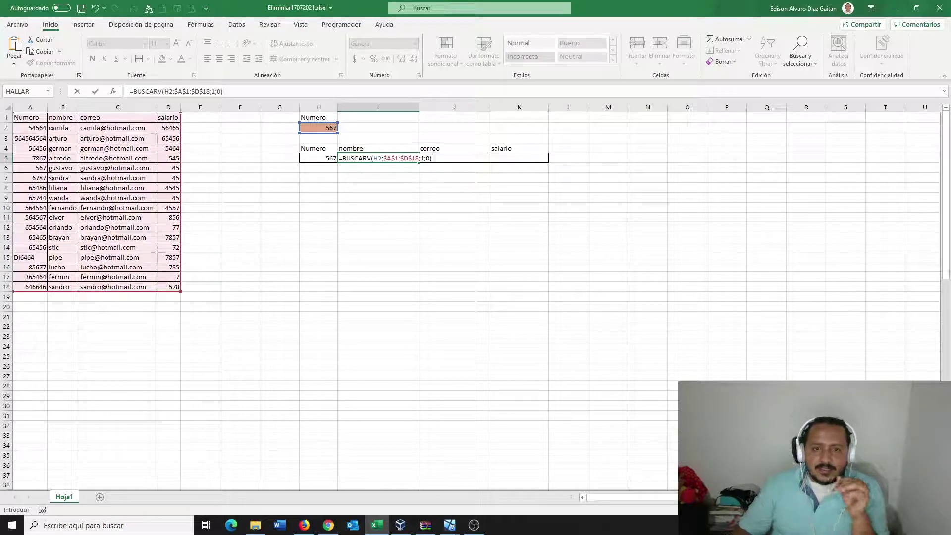
left_click(420, 158)
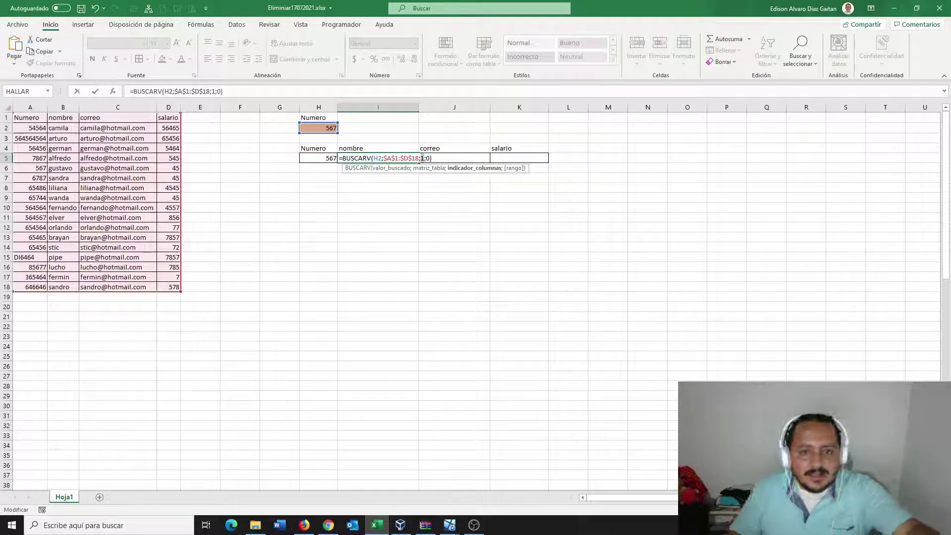
type("2")
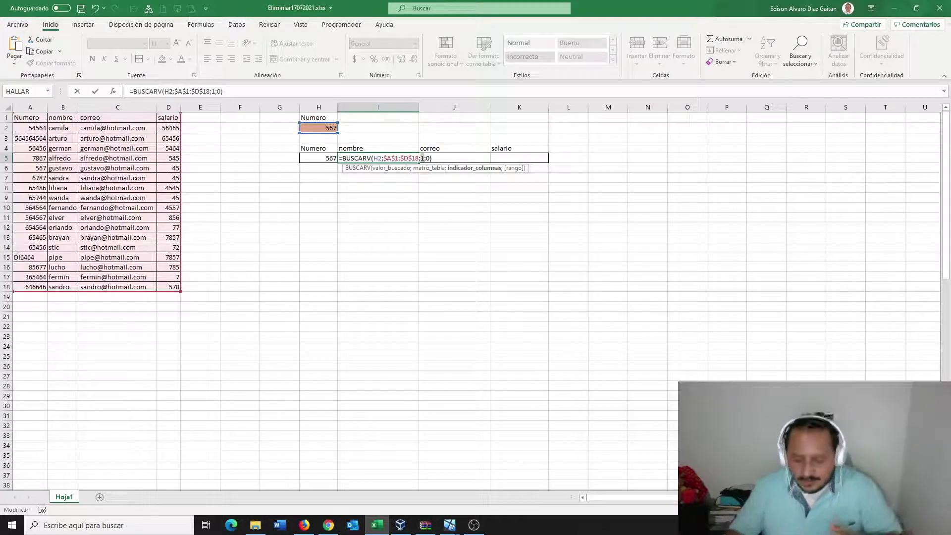
key("Return")
left_click(378, 158)
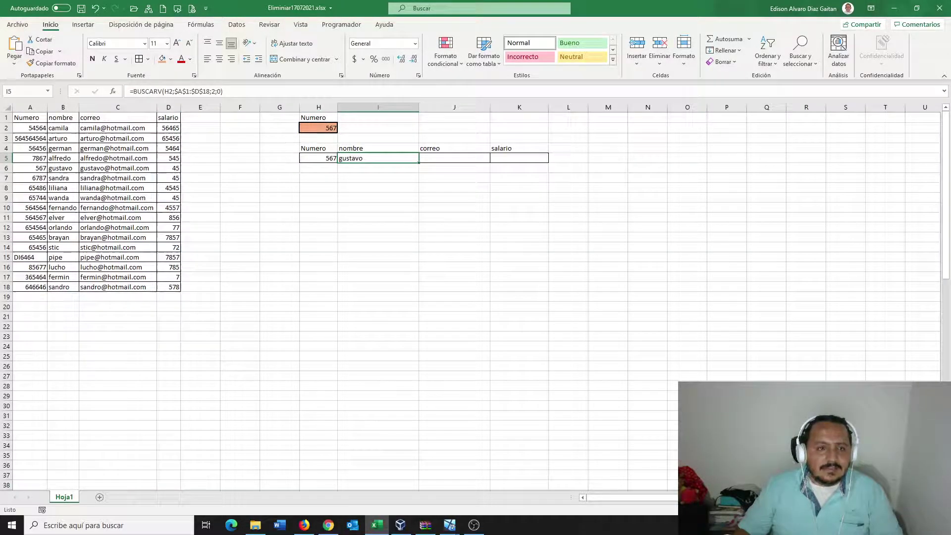
left_click(63, 188)
left_click(63, 168)
left_click(378, 158)
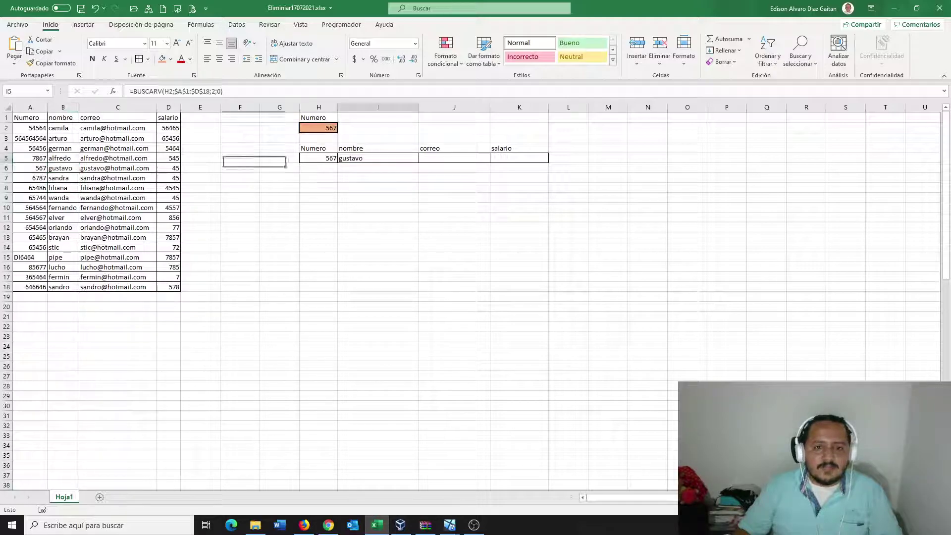
Step: Fill the correo cell J5 with the same BUSCARV formula, using H2, range $A$1:$D$18, column index 3 and exact match 0
left_click(454, 158)
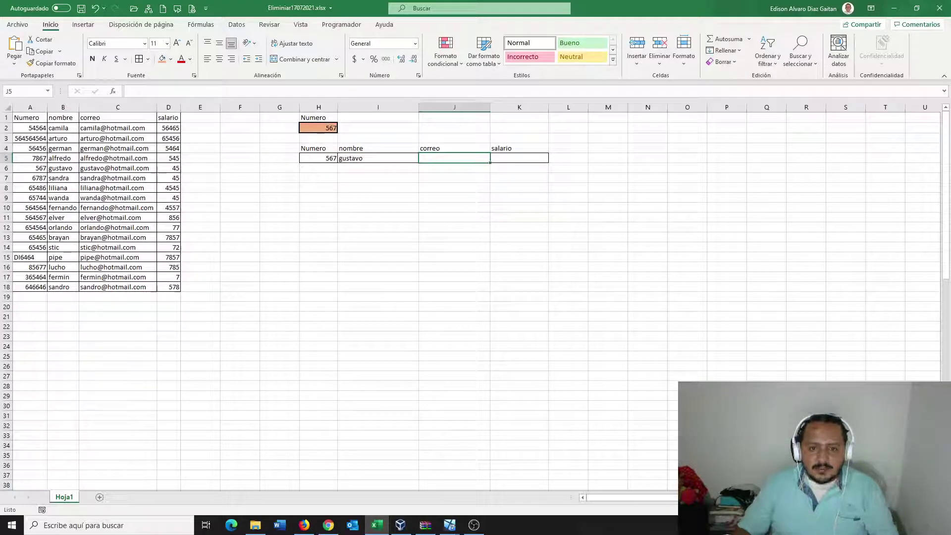
key("F2")
type("=BUSCARV(H2;$A$1:$D$18;1;0)")
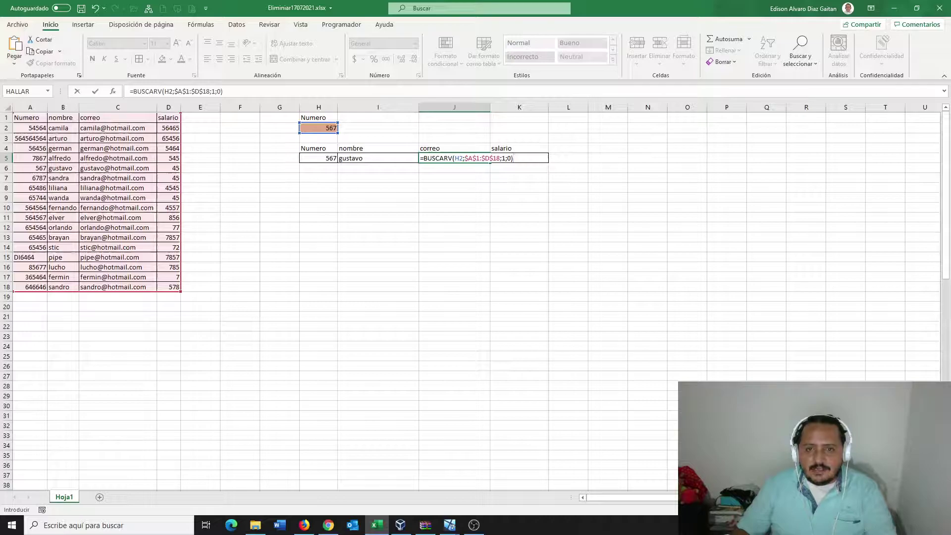
double_click(503, 158)
type("3")
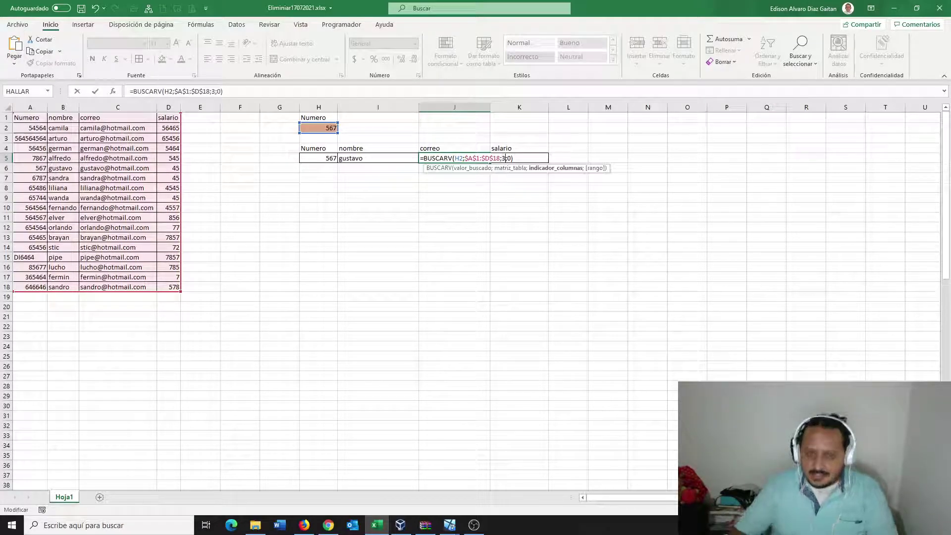
key("Tab")
Step: Fill the salario cell K5 with the same BUSCARV formula, using H2, range $A$1:$D$18, column index 4 and exact match 0
key("F2")
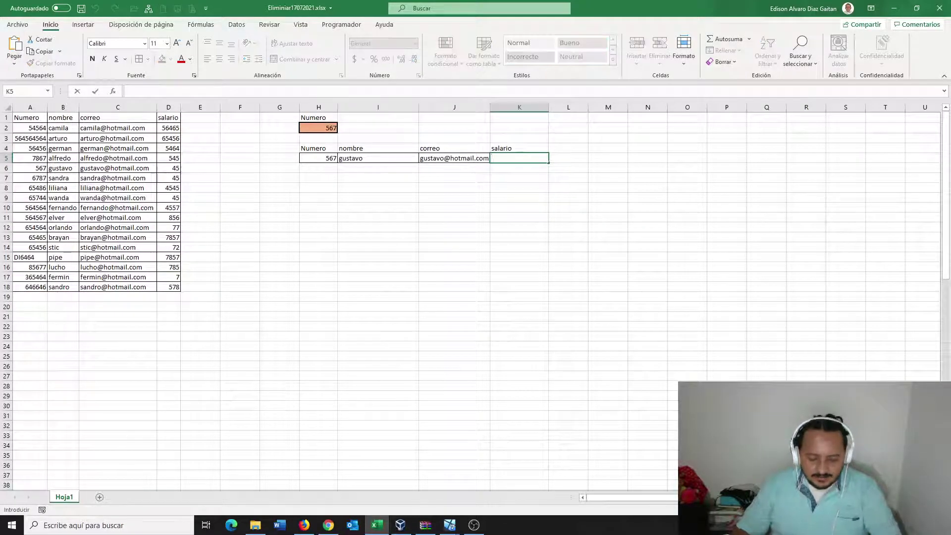
type("=BUSCARV(H2;$A$1:$D$18;1;0)")
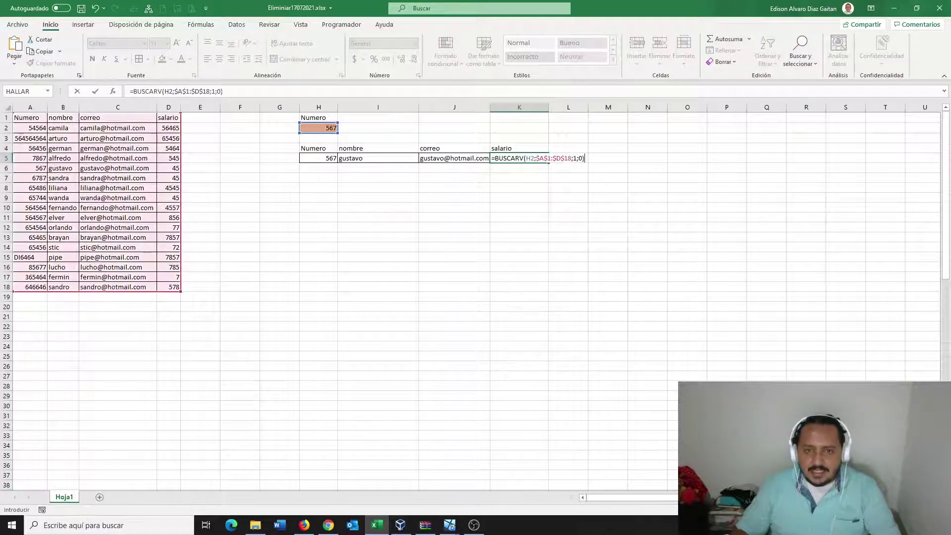
double_click(576, 158)
type("4")
left_click(569, 197)
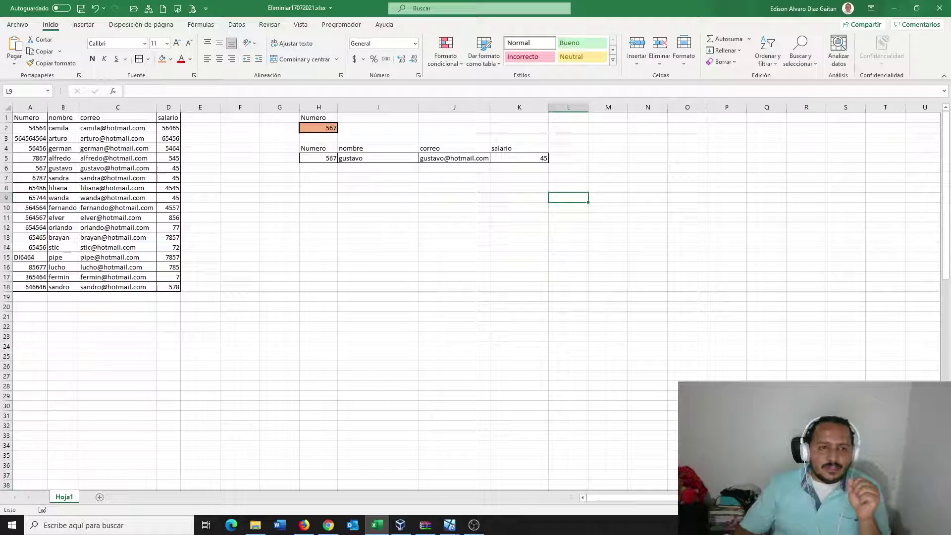
Step: Compare the result row H5:K5 with the source record for number 567 in A6:D6
left_click(319, 128)
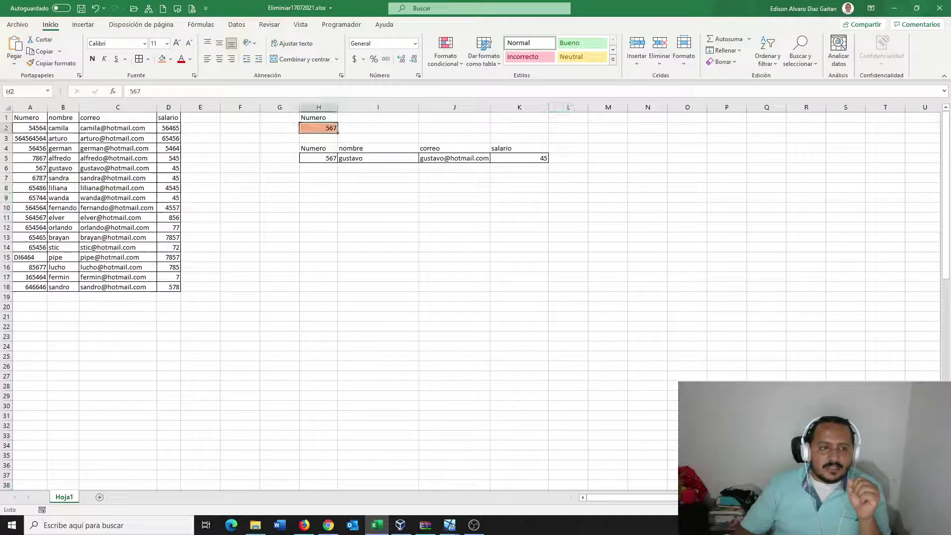
left_click(30, 168)
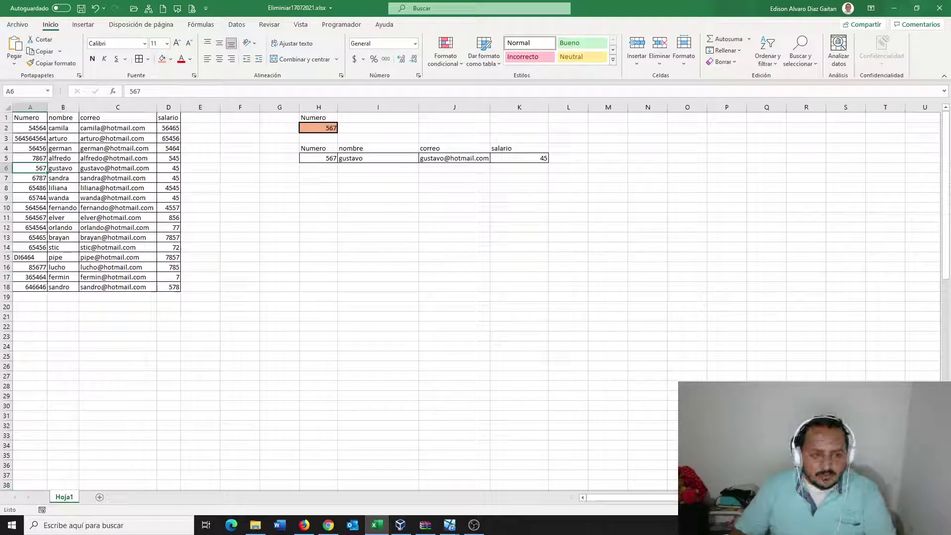
left_click(63, 167)
left_click(117, 168)
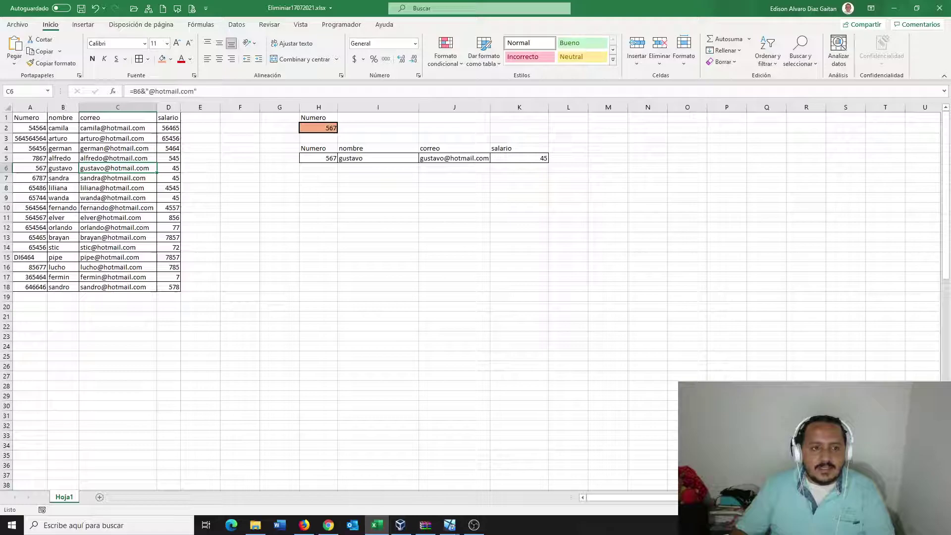
left_click(169, 168)
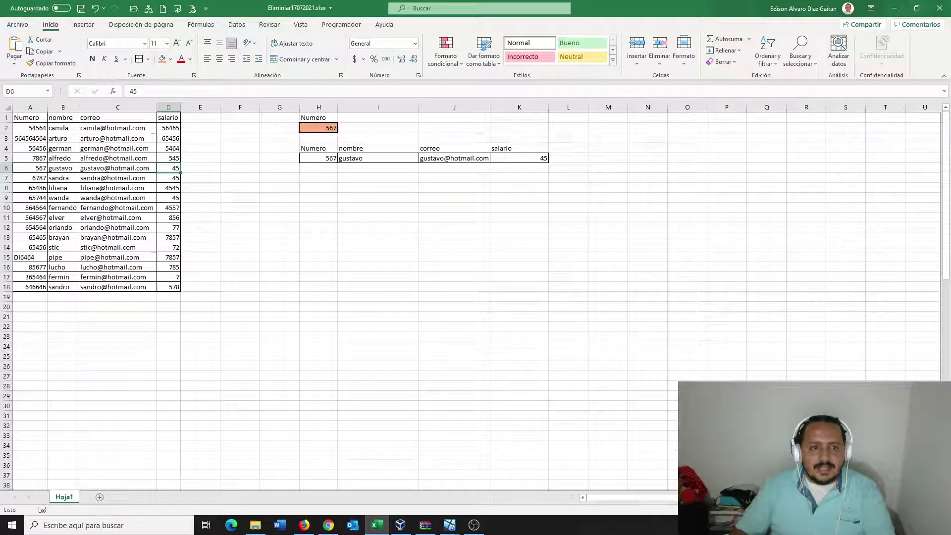
left_click(520, 158)
left_click(519, 197)
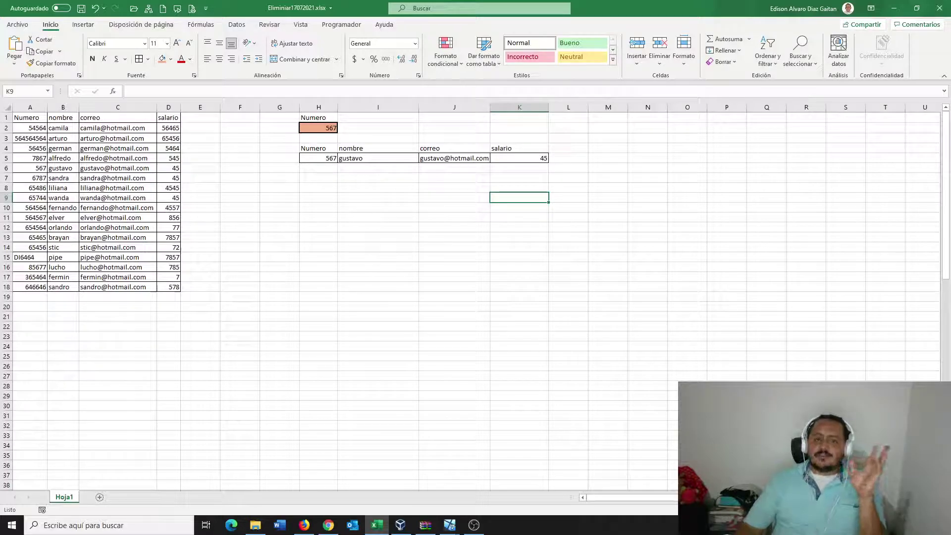
left_click(319, 197)
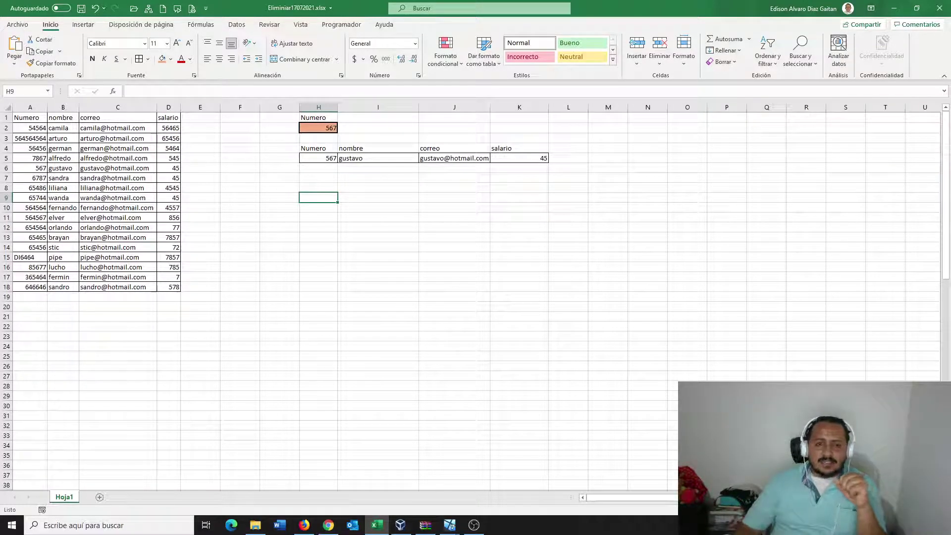
left_click(378, 267)
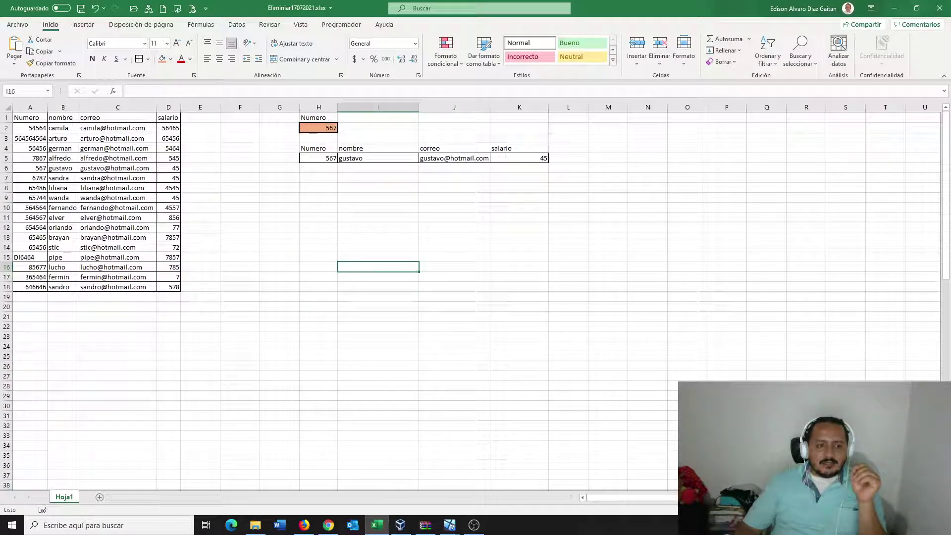
Step: Remove the DI prefix from the Numero in A15 so the cell contains 6464
double_click(30, 257)
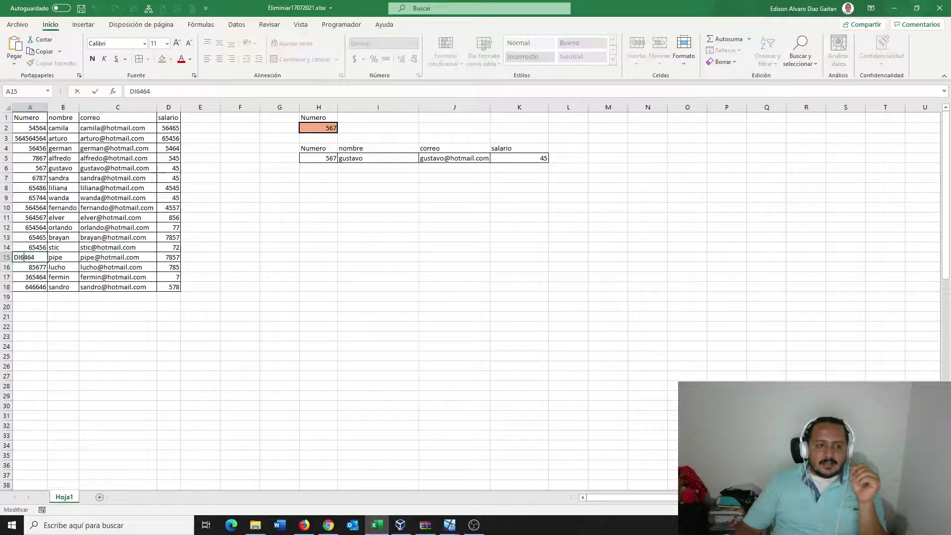
left_click_drag(21, 257, 13, 257)
key("BackSpace")
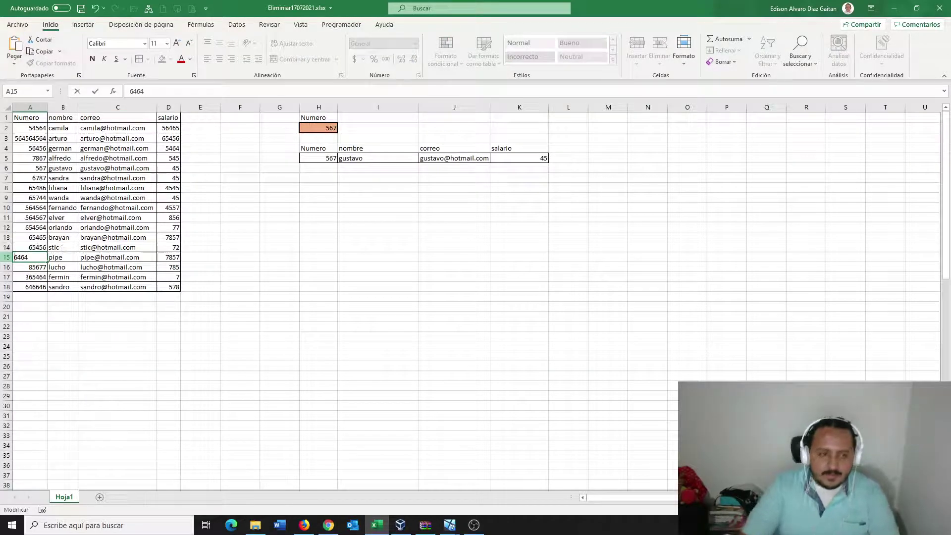
key("Tab")
left_click(30, 257)
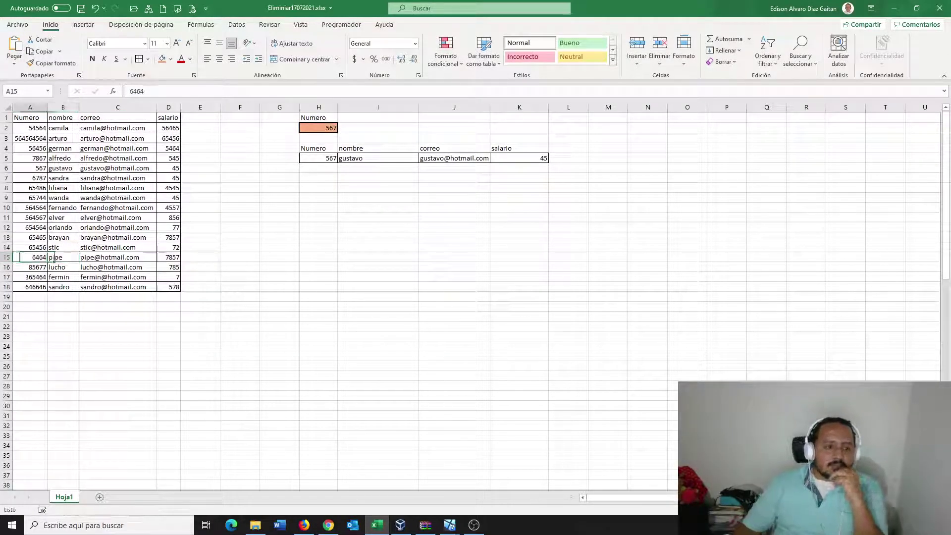
Step: Enter 6464 in the Numero search cell H2 to test the four lookup formulas
left_click(319, 127)
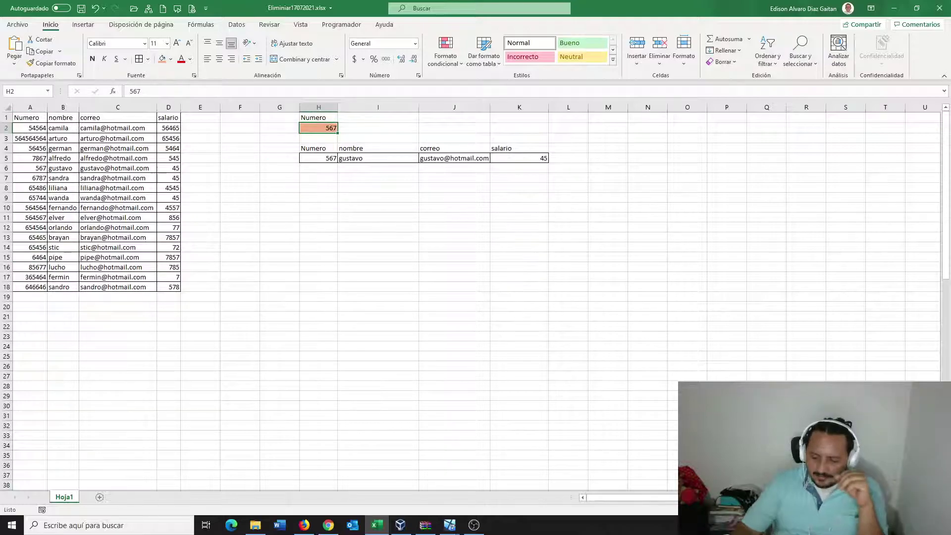
type("6464")
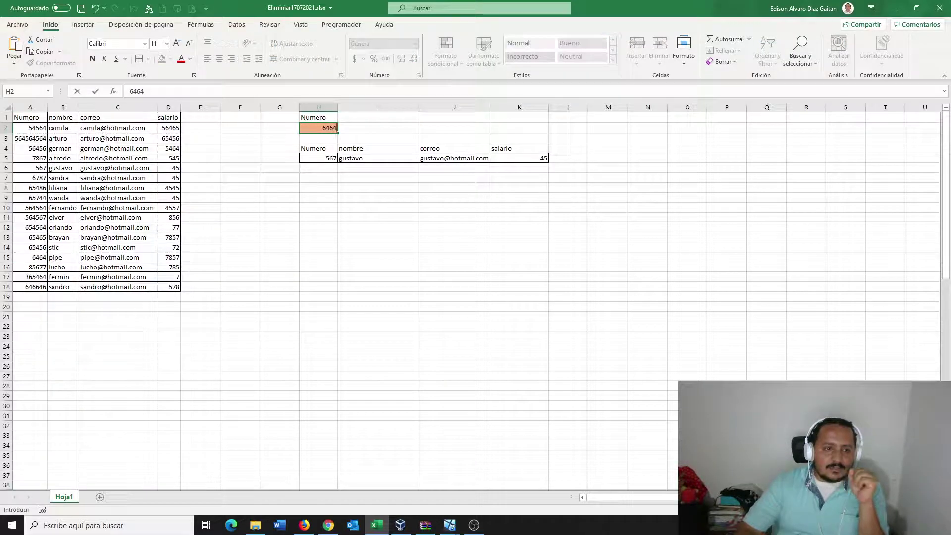
key("Return")
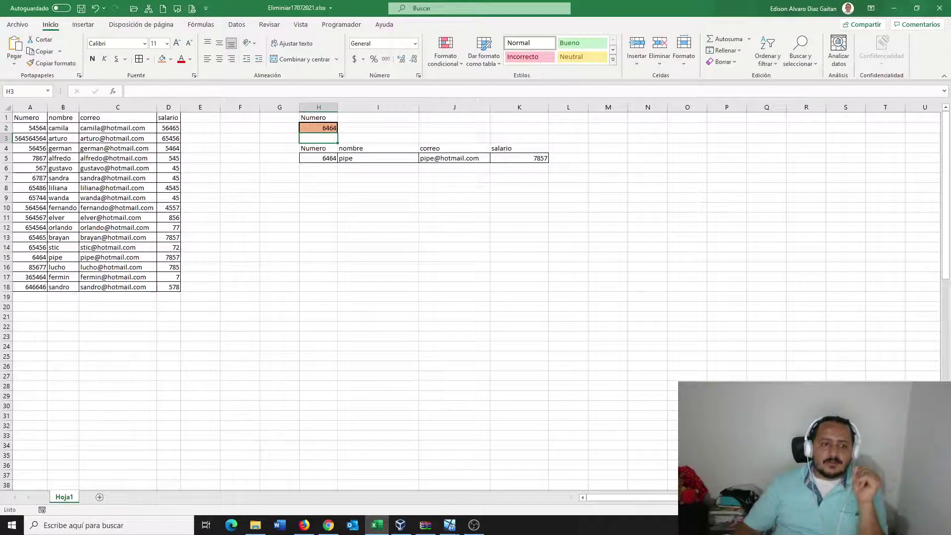
left_click(279, 217)
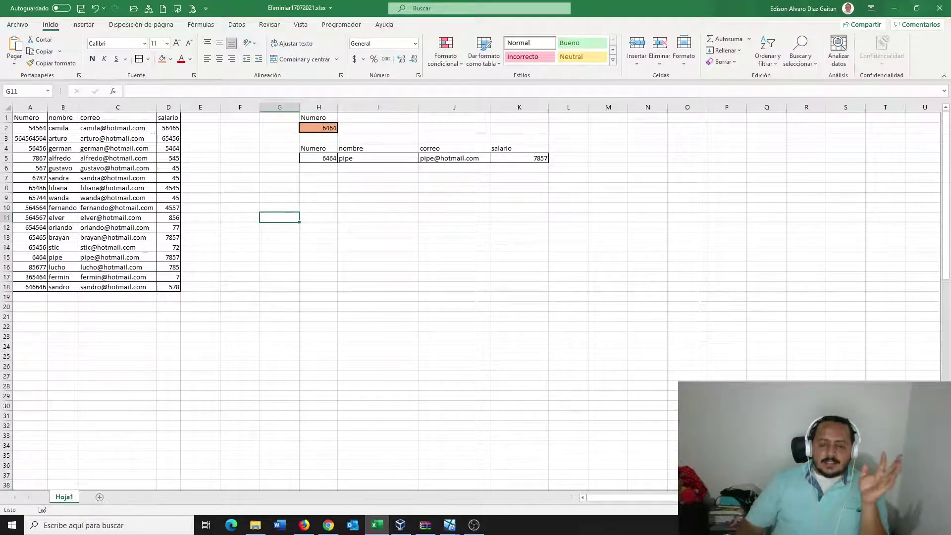
left_click(318, 277)
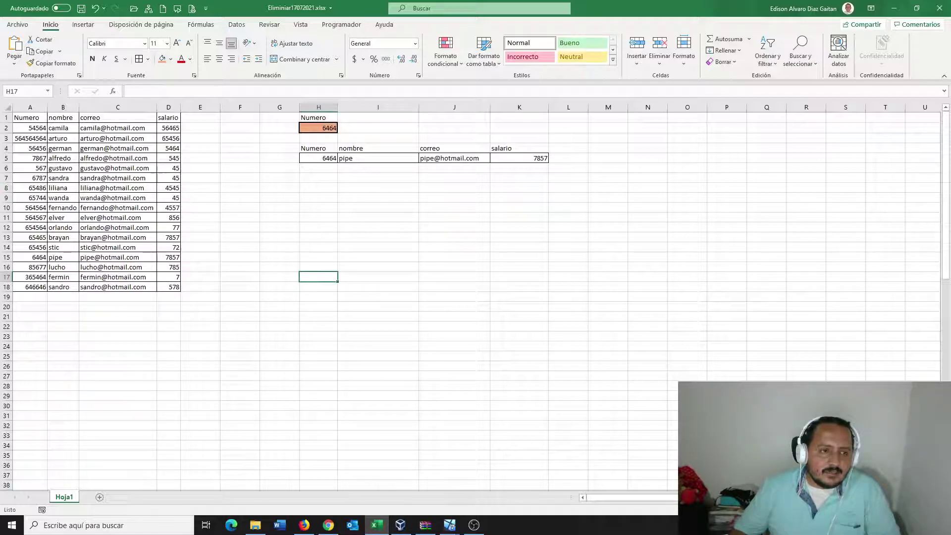
Step: Put the DI prefix back on the Numero in A15 so the cell contains DI6464
double_click(30, 257)
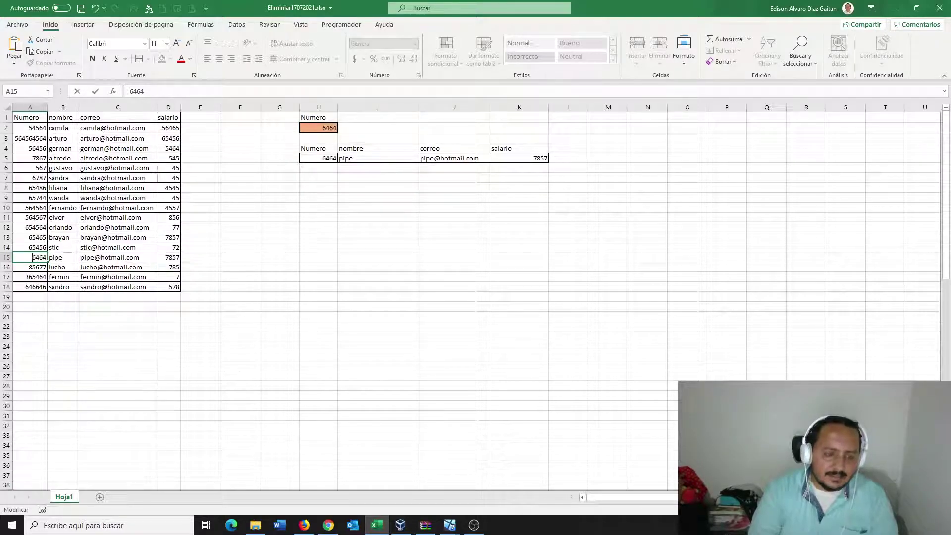
type("DI")
key("Return")
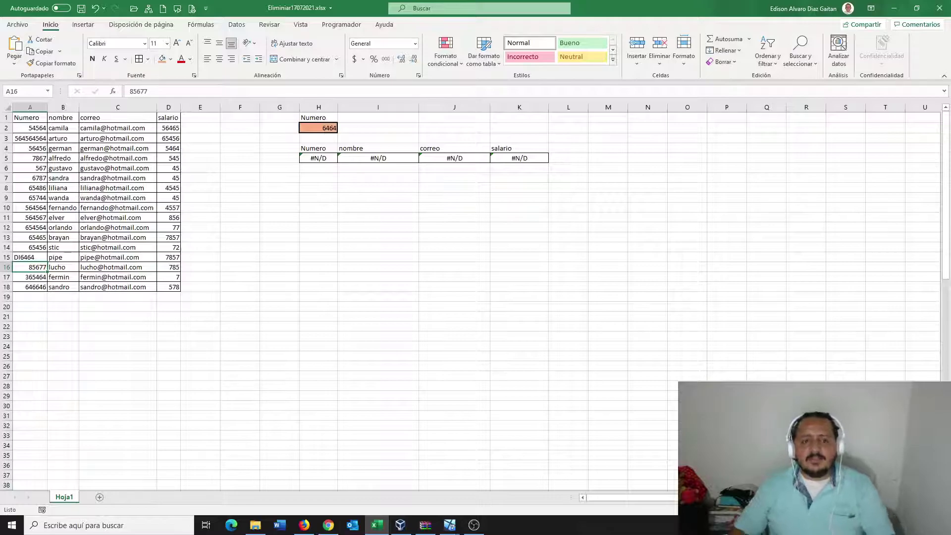
Step: Examine the result row H5:K5 and the formula in H5 for a search number missing from the table
left_click(378, 208)
left_click(318, 188)
left_click(318, 158)
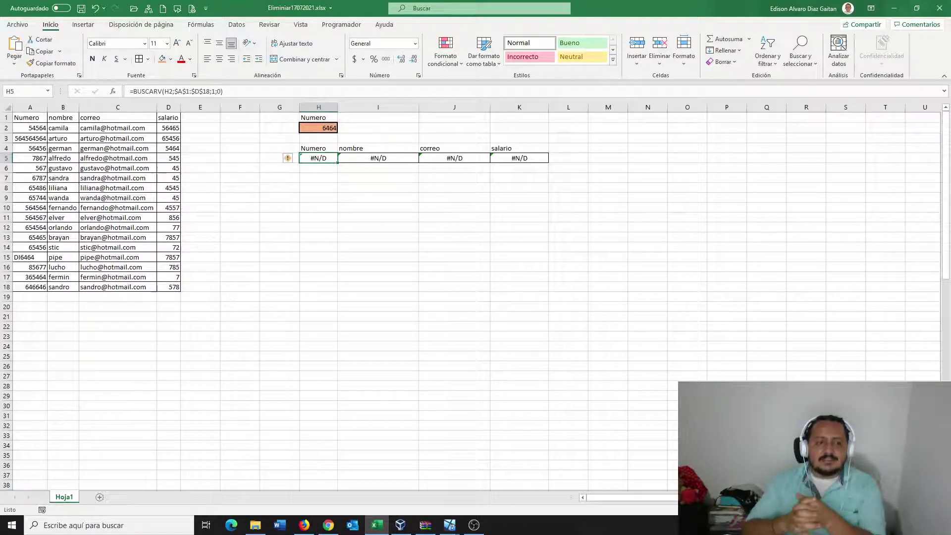
key("Down")
key("Down")
key("Down")
key("Up")
key("Up")
key("Up")
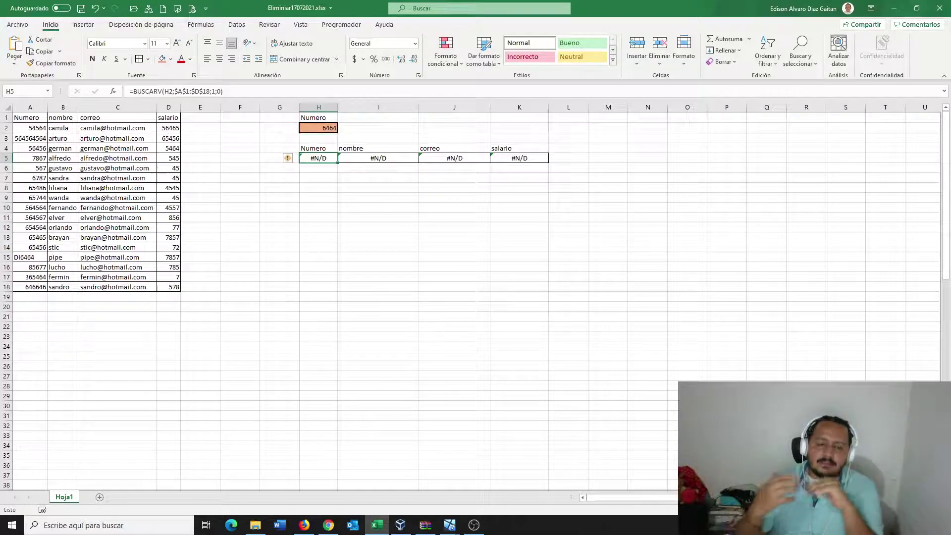
left_click(318, 178)
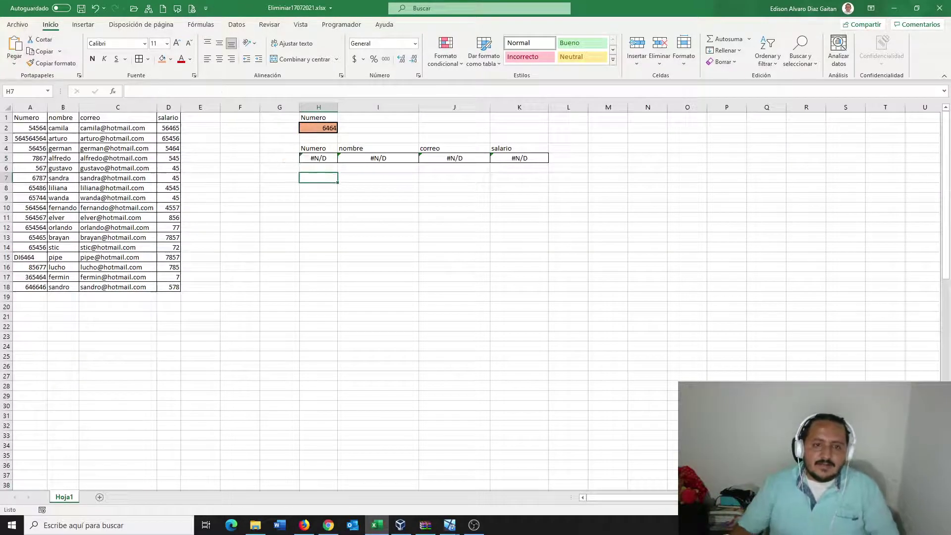
left_click(318, 158)
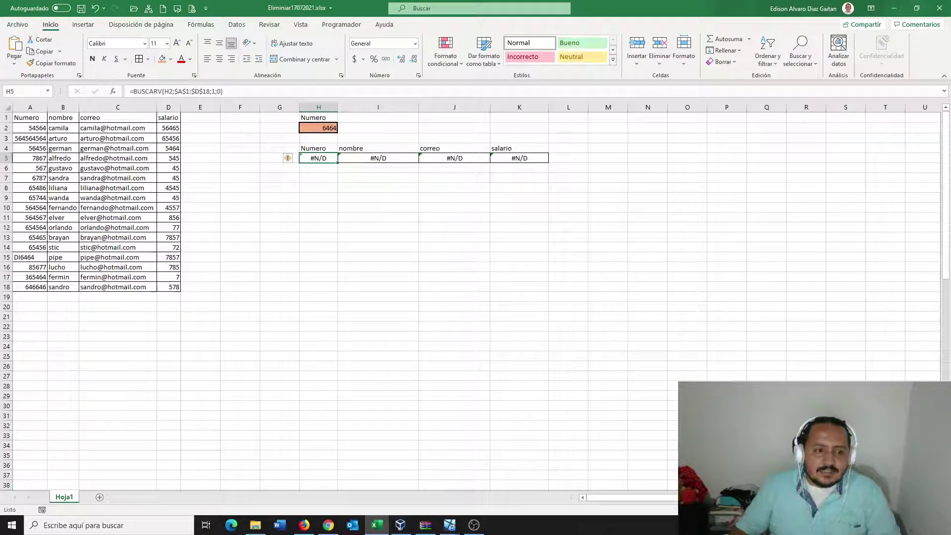
Step: Change the lookup value in the H5 BUSCARV formula to "*"&H2 so it matches numbers with any prefix
left_click(30, 257)
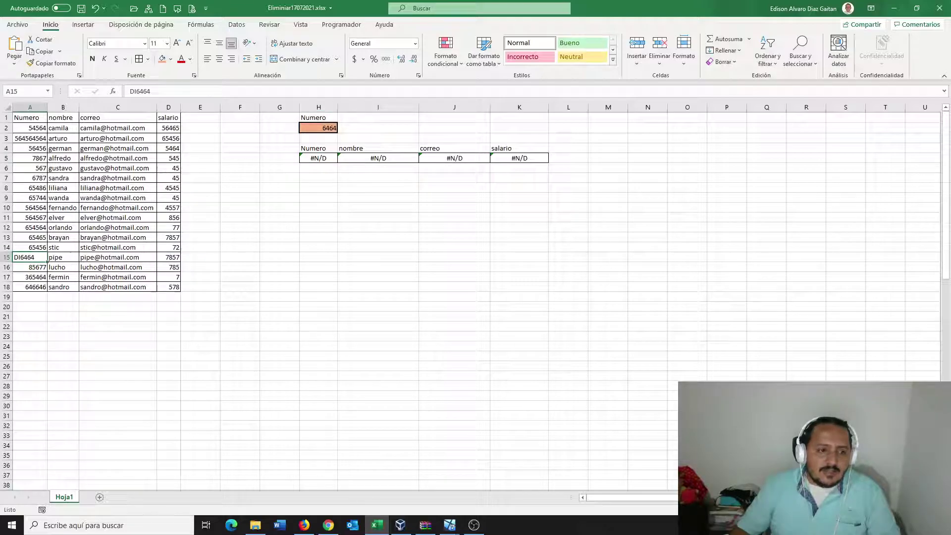
left_click(318, 158)
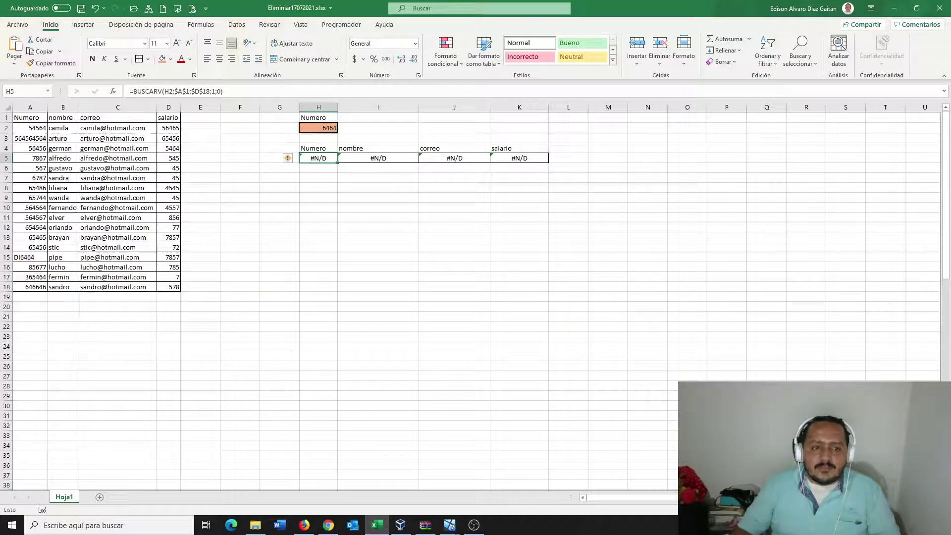
double_click(317, 158)
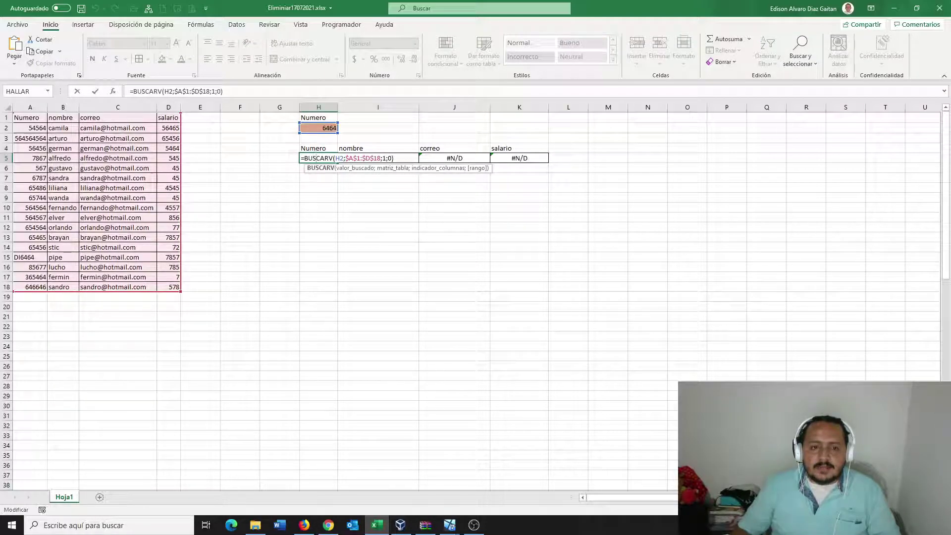
left_click(335, 158)
type("\"")
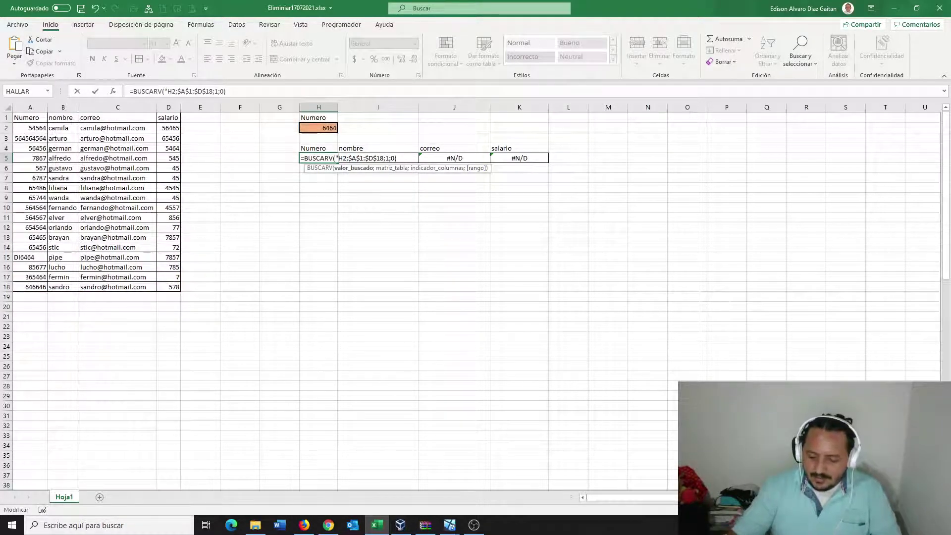
type("*")
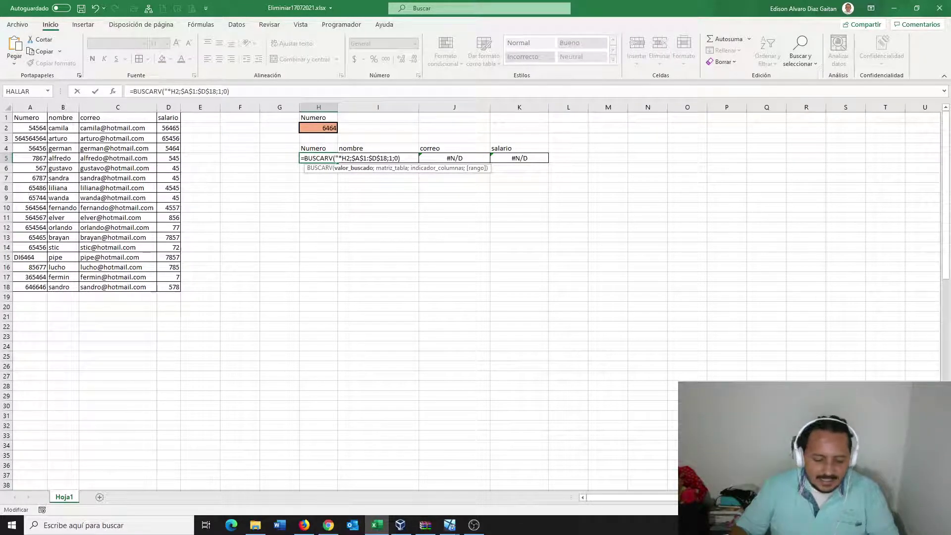
type("\"")
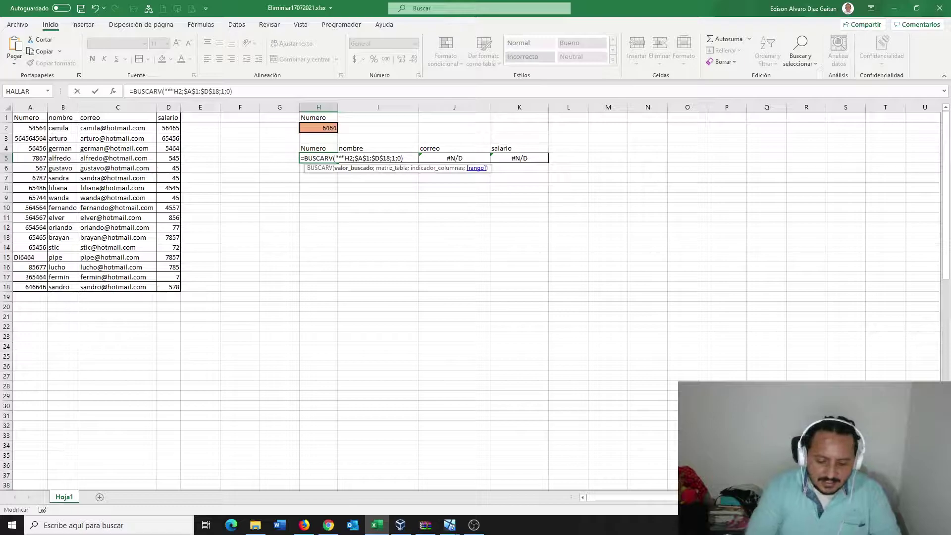
type("&")
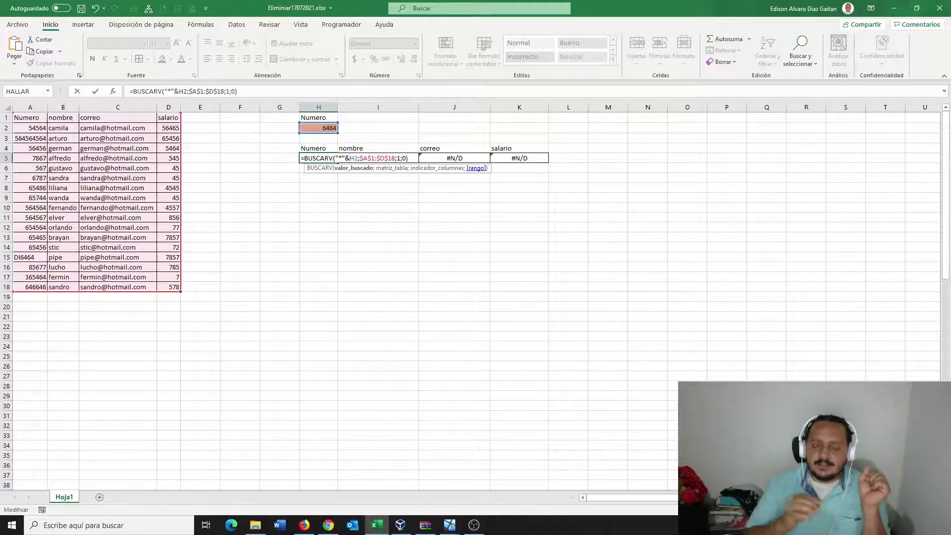
key("Return")
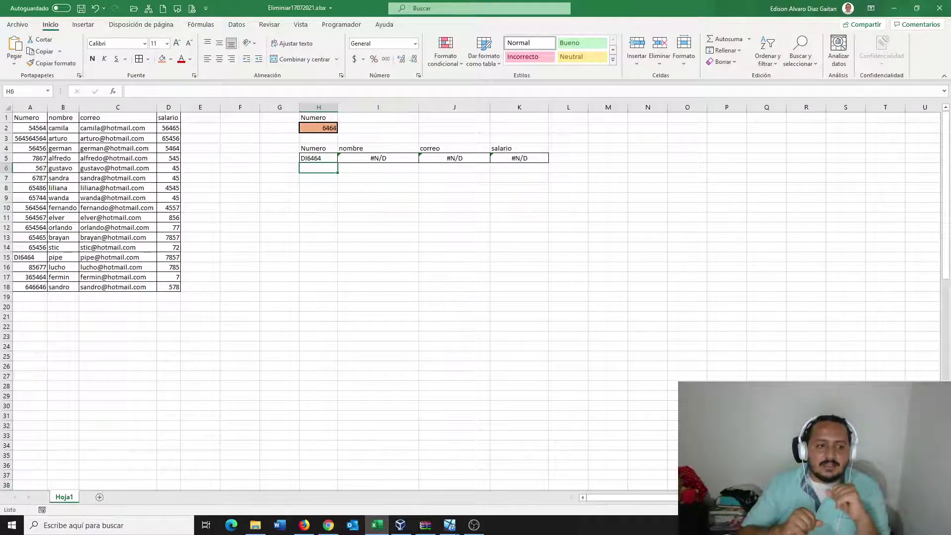
Step: Reuse the "*"& wildcard from the H5 formula before H2 in the nombre lookup in I5
left_click(31, 258)
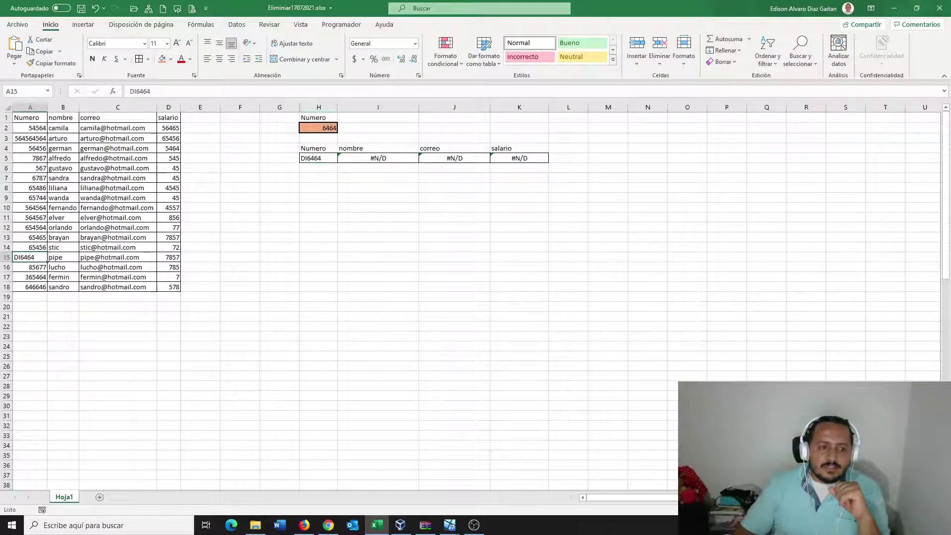
left_click(319, 159)
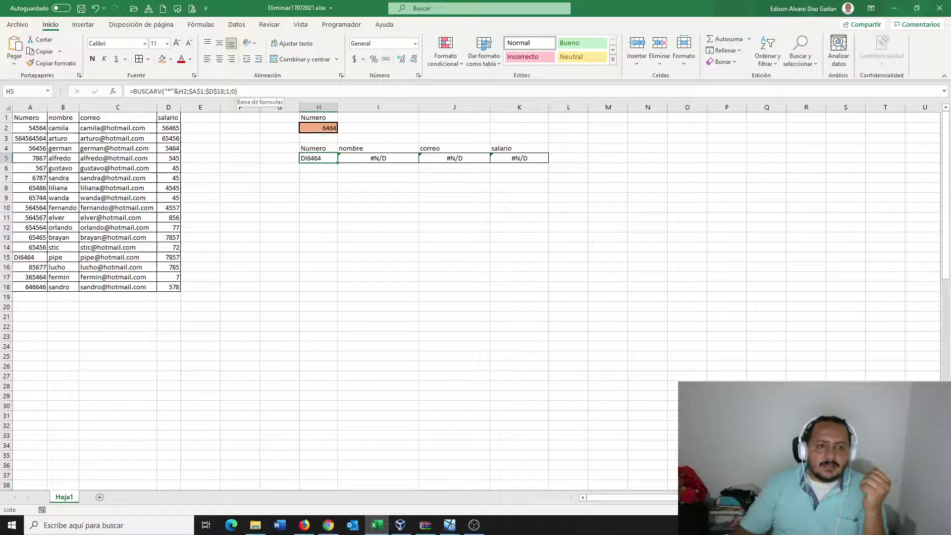
left_click_drag(165, 91, 188, 91)
key("Escape")
key("Right")
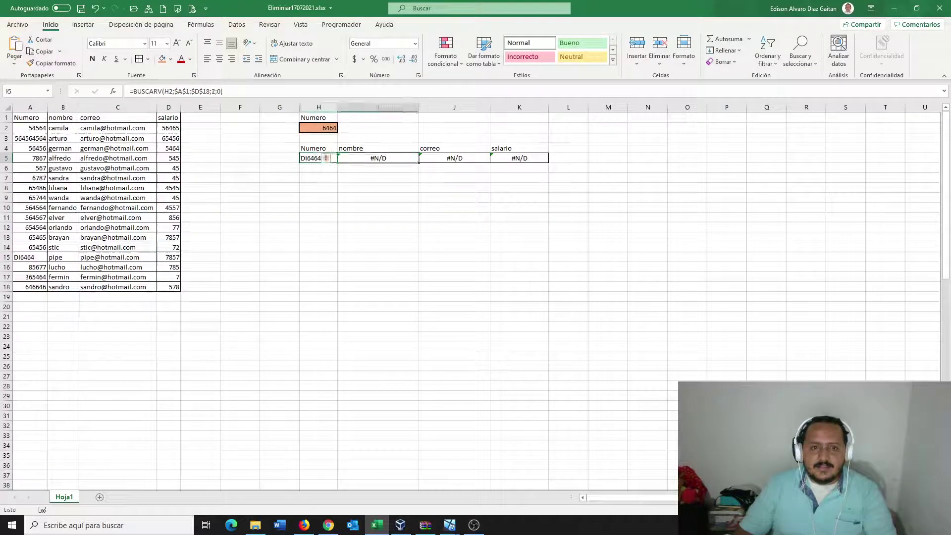
left_click(167, 91)
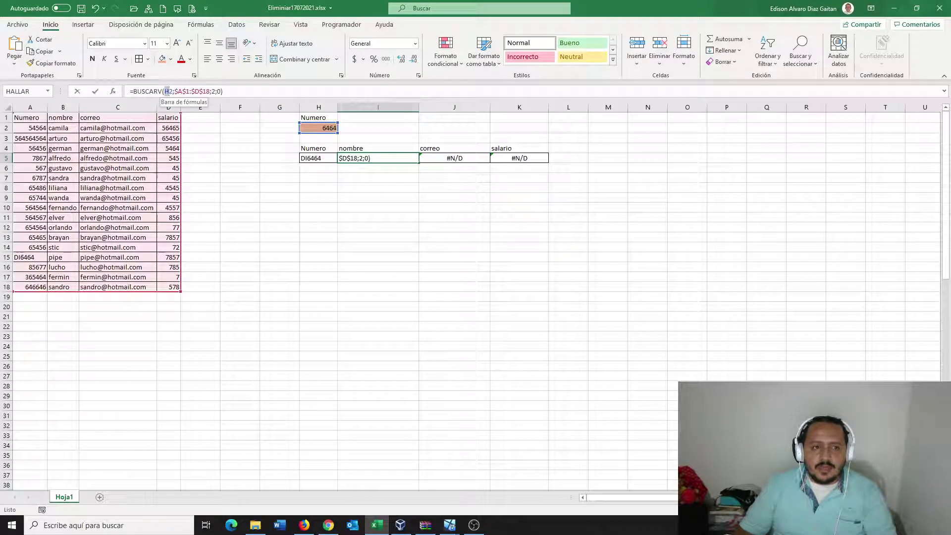
type("\"*\"&")
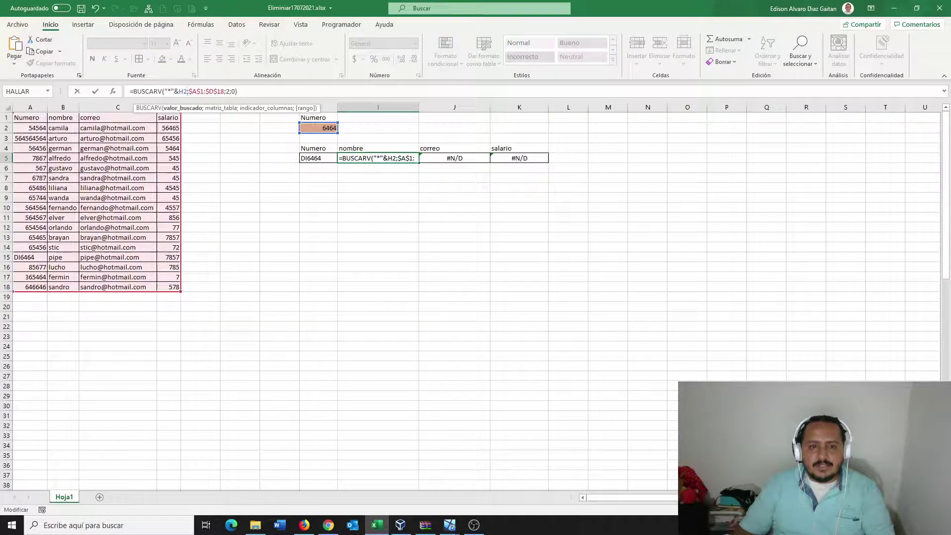
key("Return")
Step: Add the "*"& wildcard before H2 in the correo lookup formula in J5
left_click(455, 158)
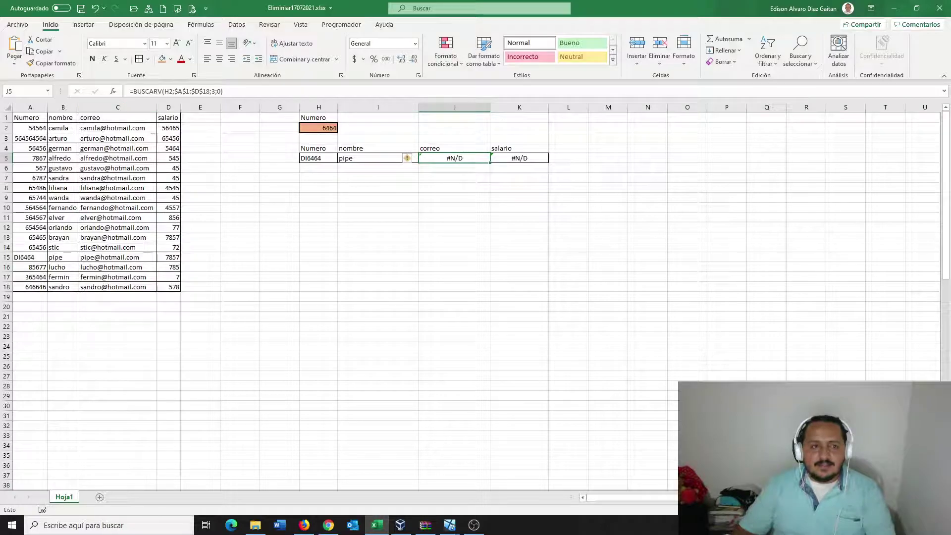
left_click(168, 91)
left_click(166, 91)
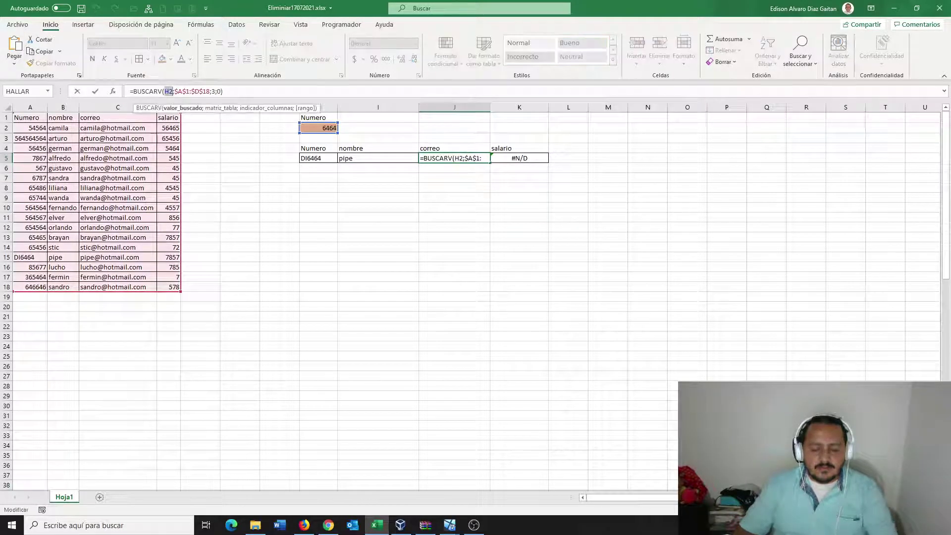
type("\"*\"&")
key("Return")
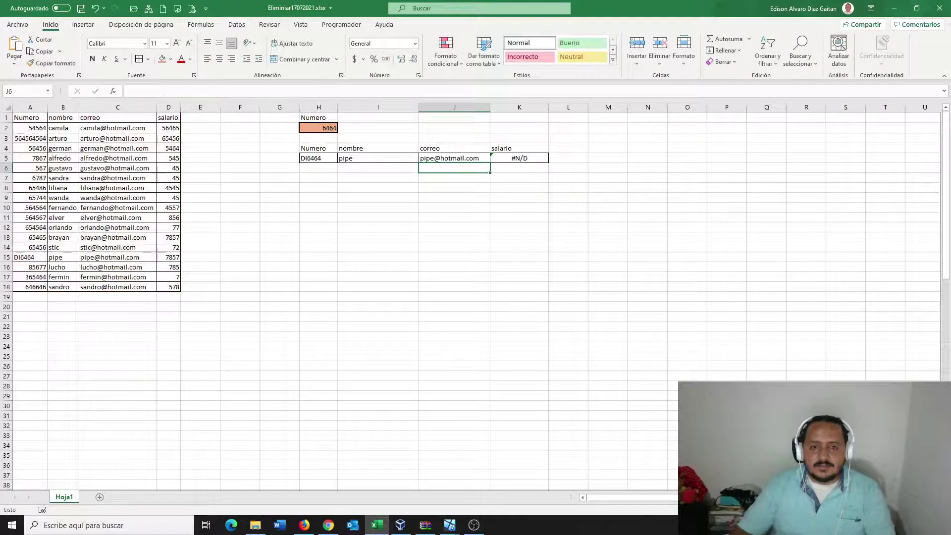
Step: Change the lookup value in the salario formula in K5 to "*"&H2, removing the stray comma after H2
left_click(519, 159)
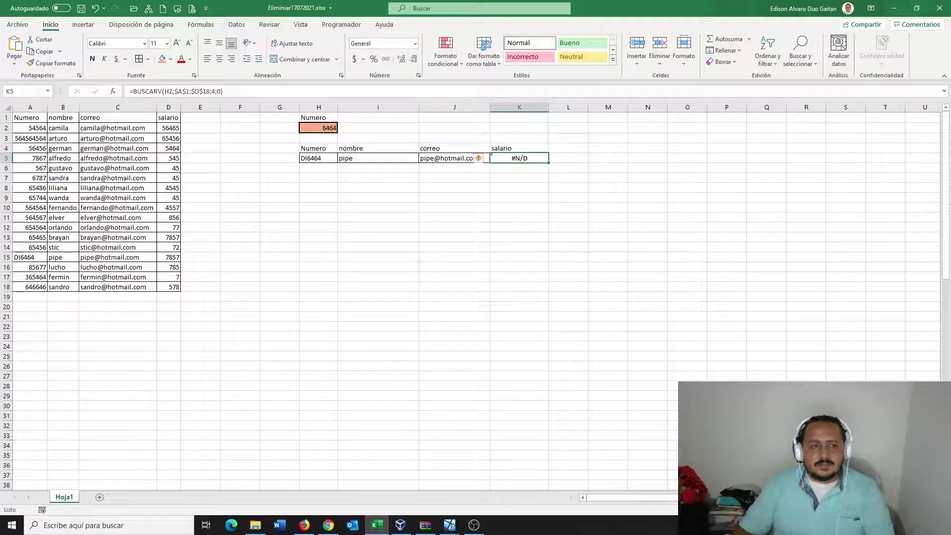
left_click(166, 91)
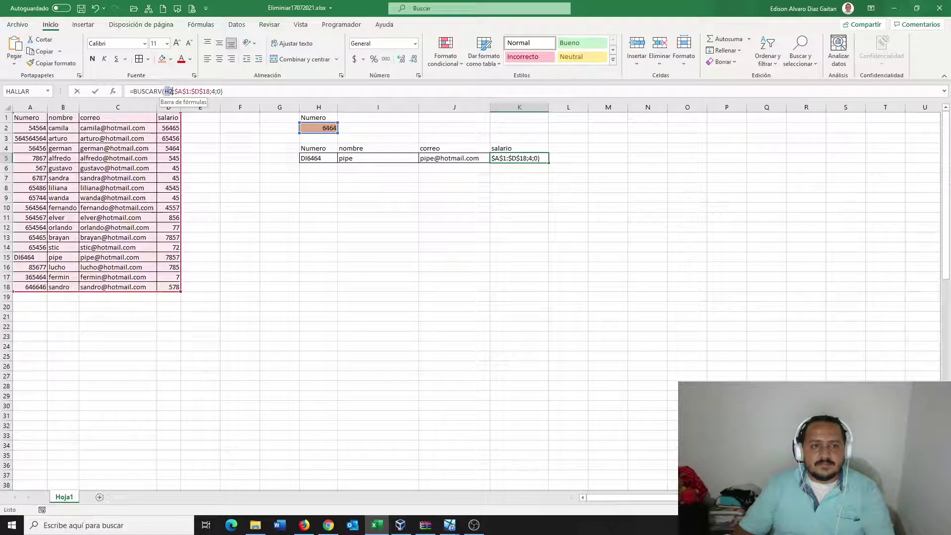
type("\"*\"&H2")
type(",")
key("Return")
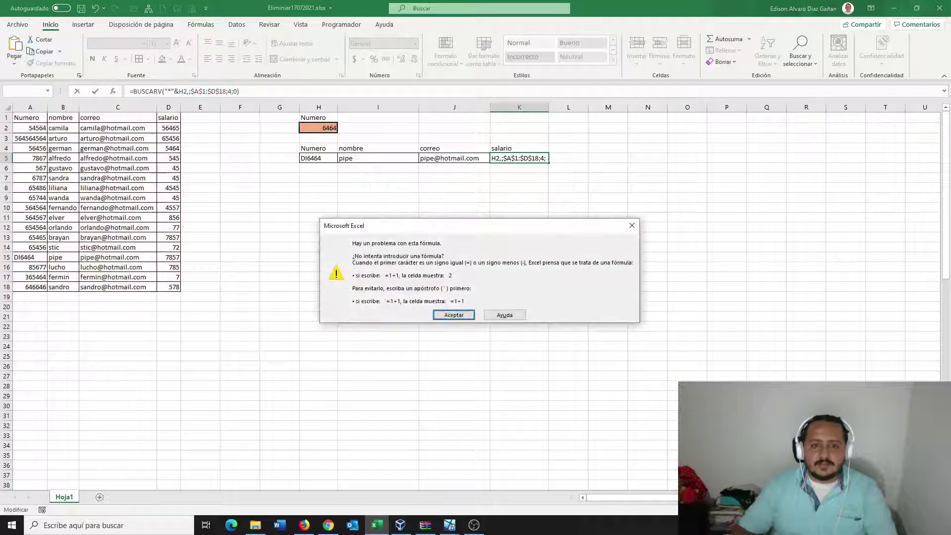
key("Return")
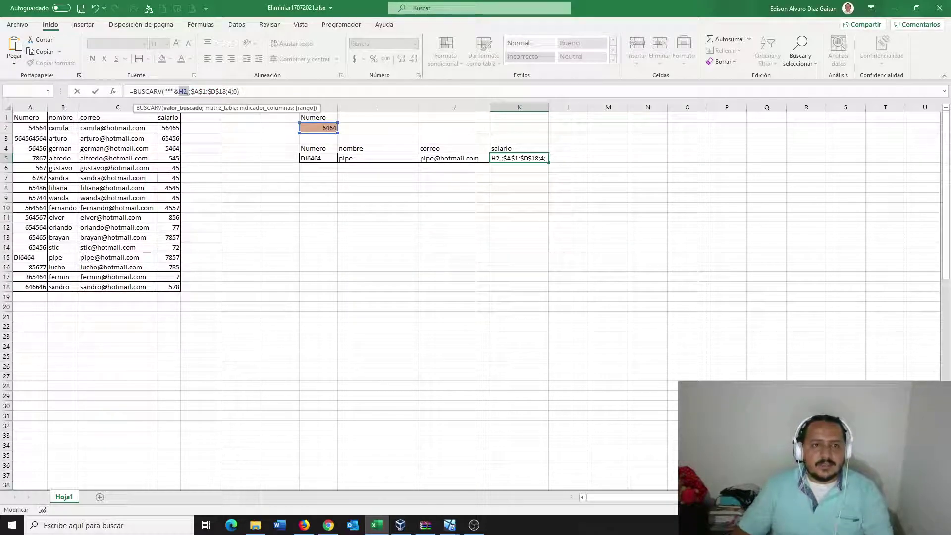
key("Right")
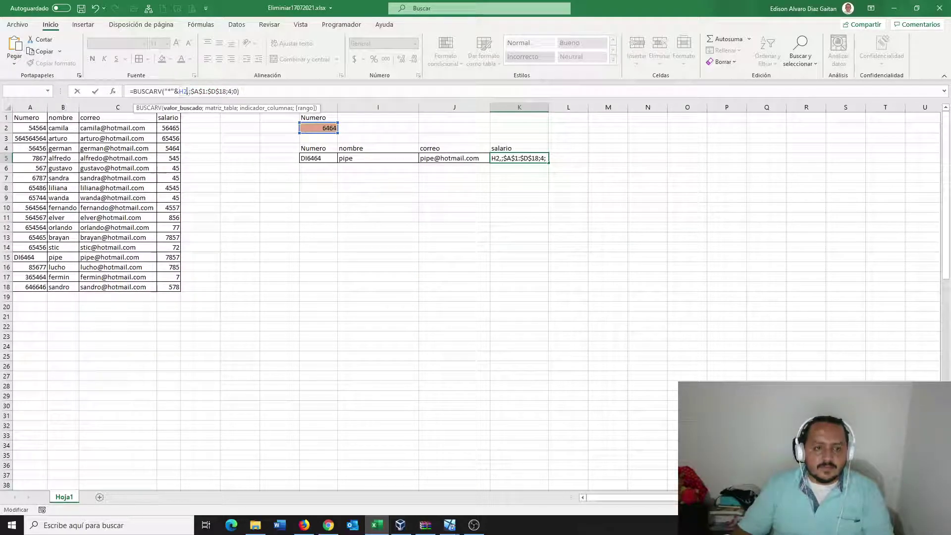
key("BackSpace")
key("Return")
left_click(378, 207)
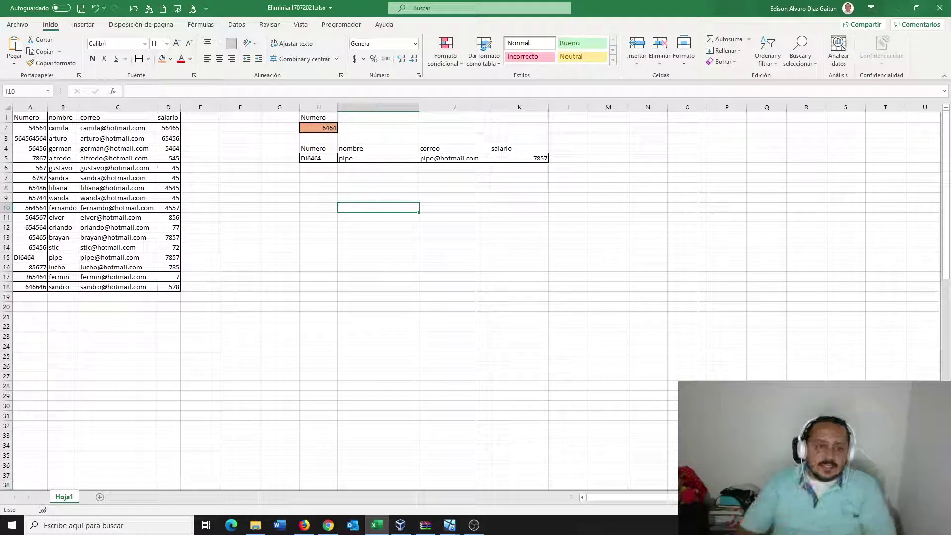
Step: Enter 567 in the Numero search cell H2 to test the wildcard lookups with a number that has no prefix
left_click(319, 127)
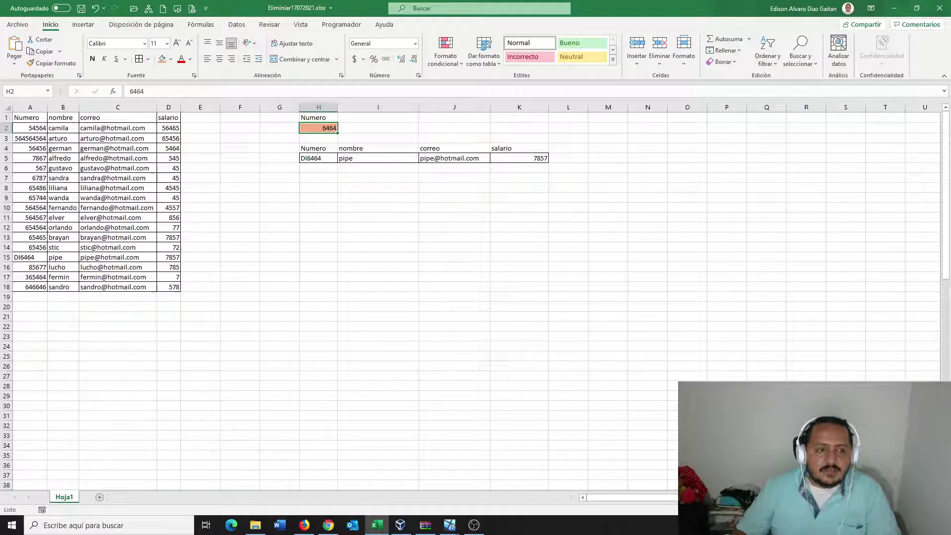
left_click(319, 187)
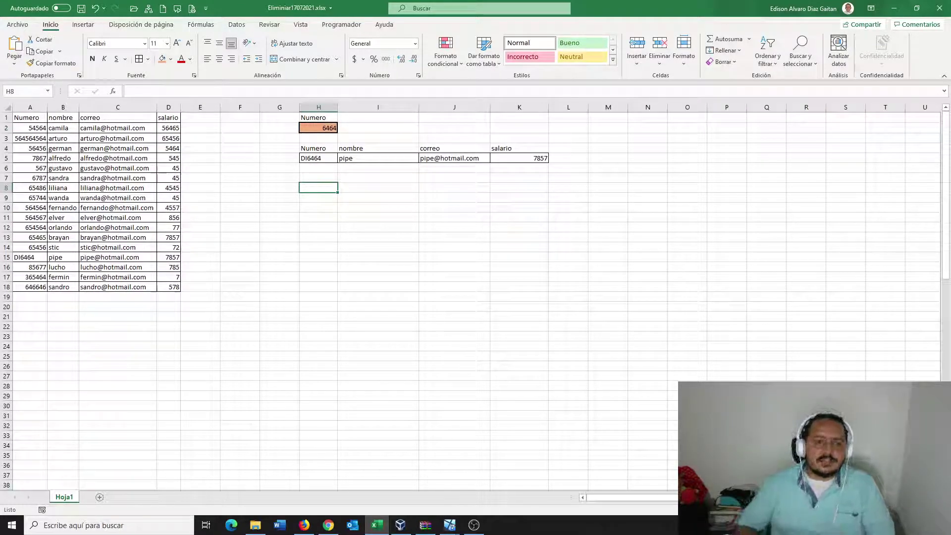
left_click(30, 168)
left_click(279, 267)
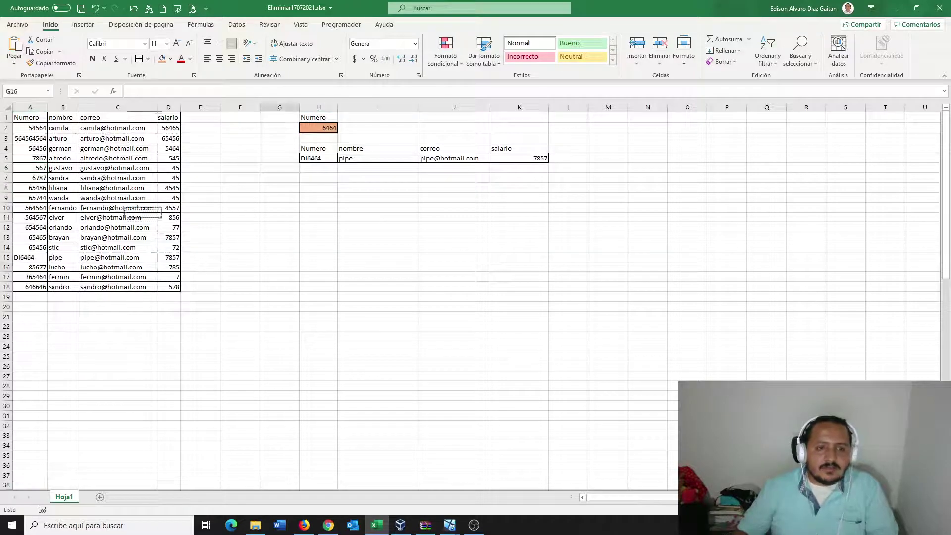
left_click(319, 128)
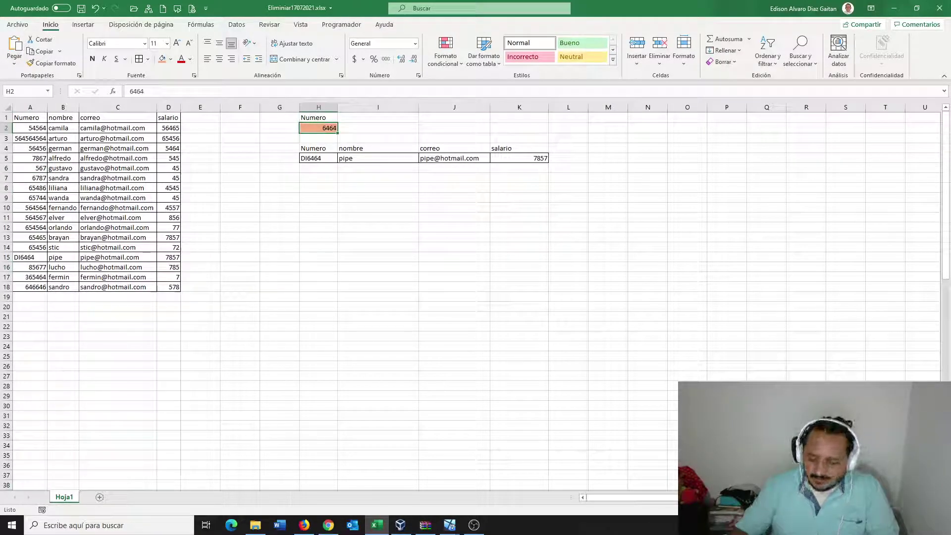
type("567")
key("Return")
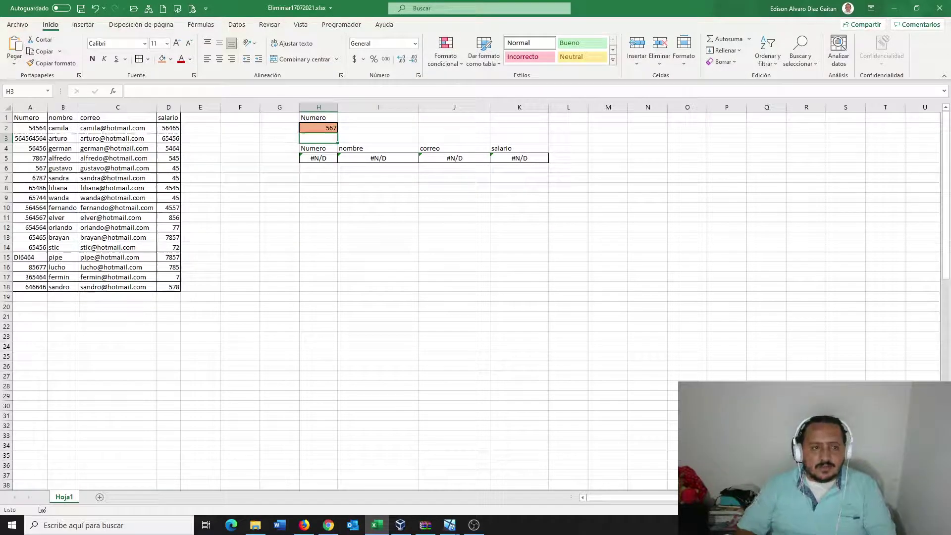
Step: Compare the wildcard formula in H5 and the search number in H2 with the matching Numero in A6
left_click(378, 217)
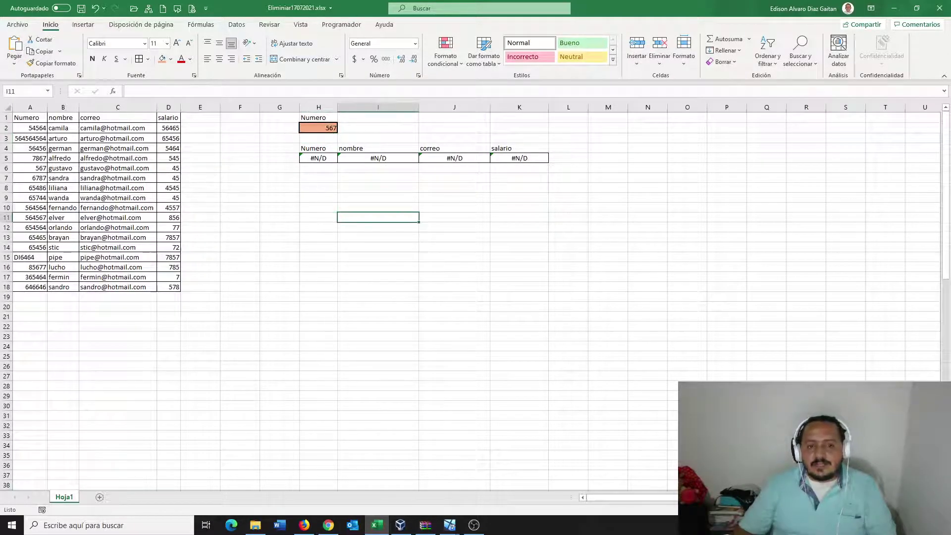
left_click(319, 158)
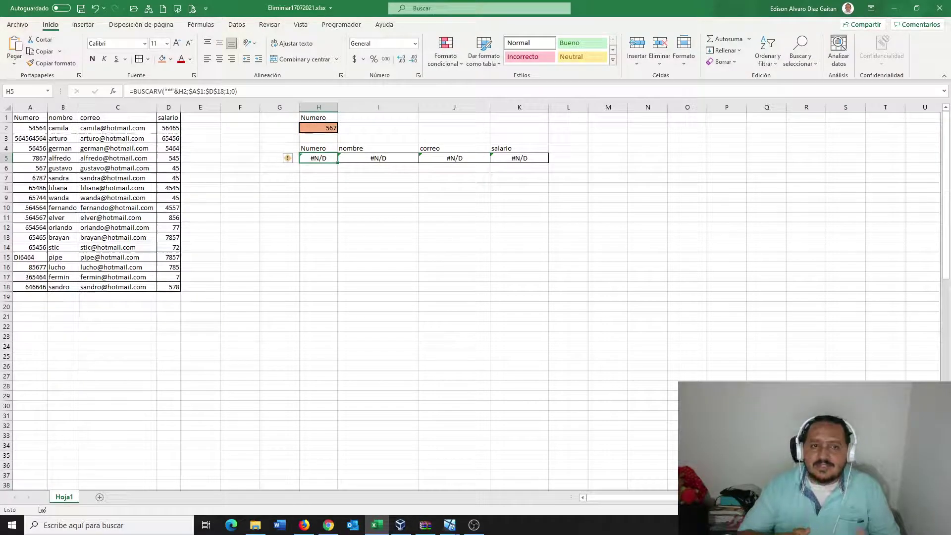
left_click(319, 128)
left_click(31, 158)
key("Down")
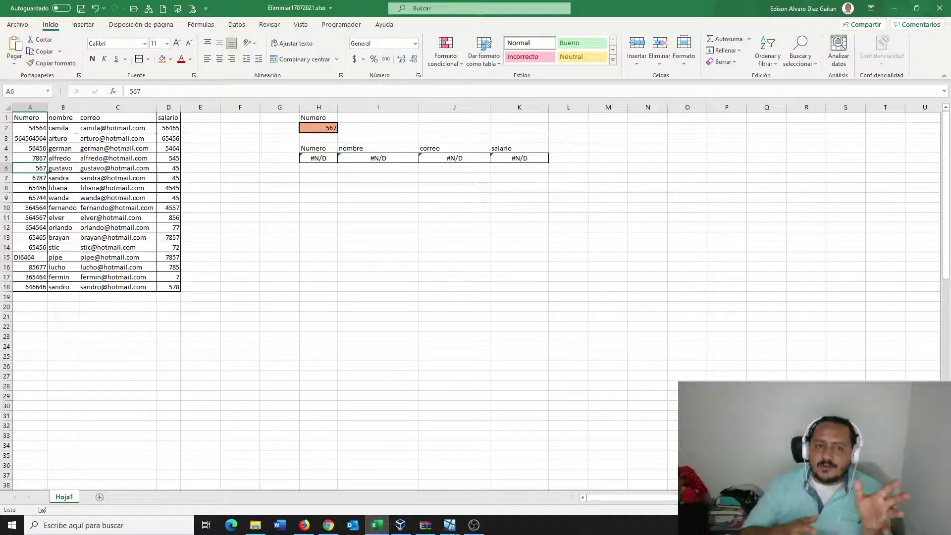
left_click(200, 217)
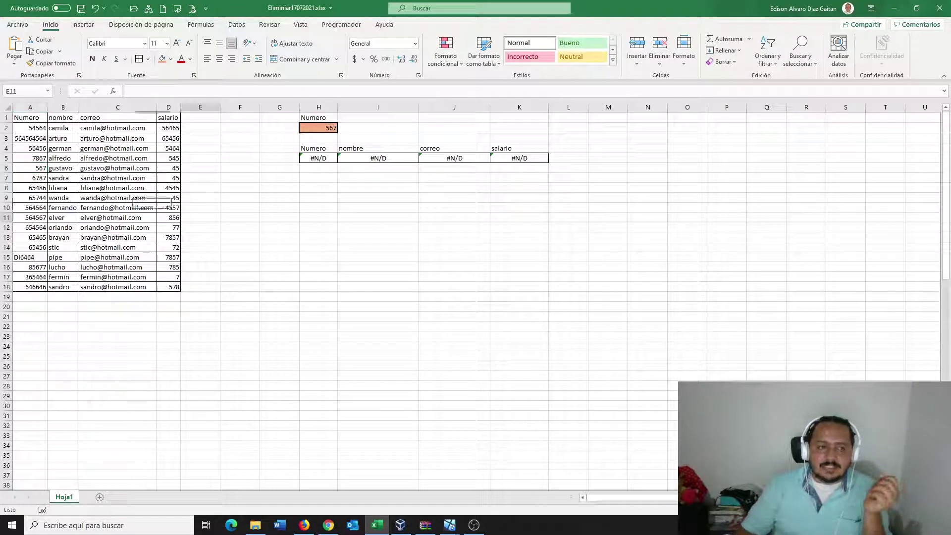
Step: Add the prefix A to the Numero in A6 so the cell contains A567
double_click(30, 168)
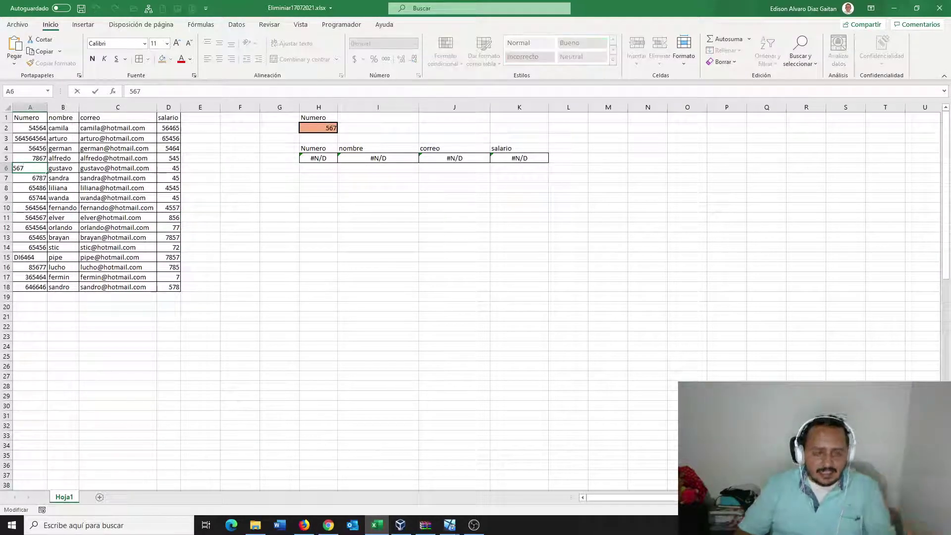
type("A")
key("Return")
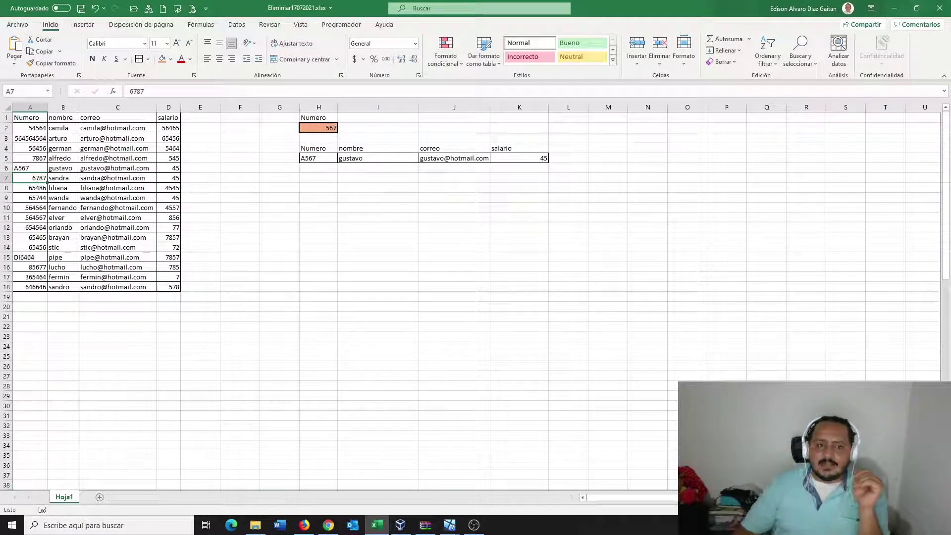
Step: Undo the prefix change in A6 and review the wildcard BUSCARV formula in H5
left_click(118, 188)
key("ctrl+z")
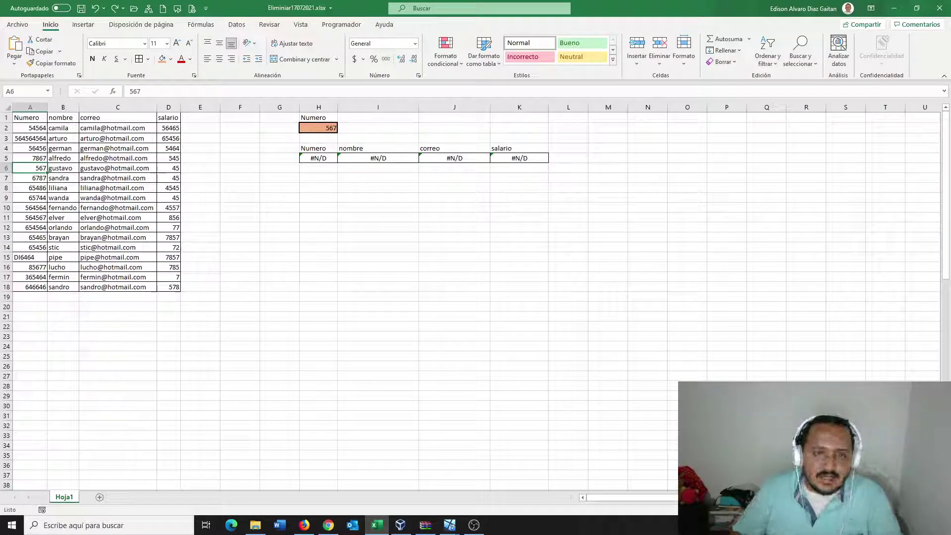
left_click(318, 158)
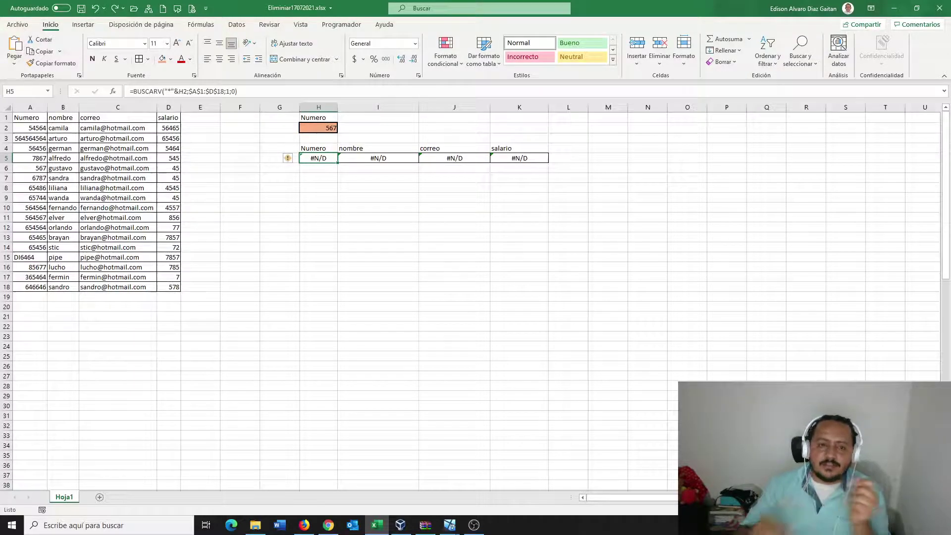
Step: Wrap the wildcard BUSCARV in H5 in SI.ERROR and add a semicolon after it for the error-value argument
double_click(312, 158)
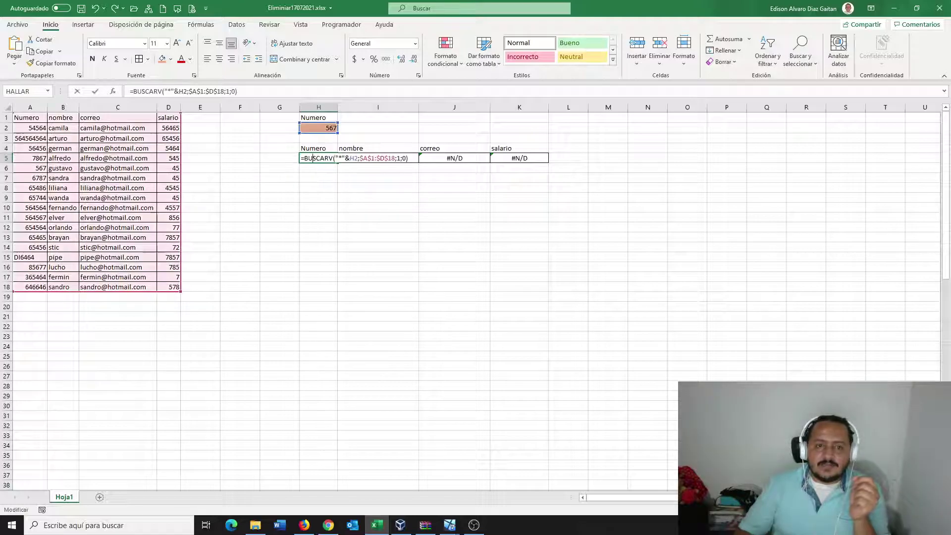
left_click(304, 158)
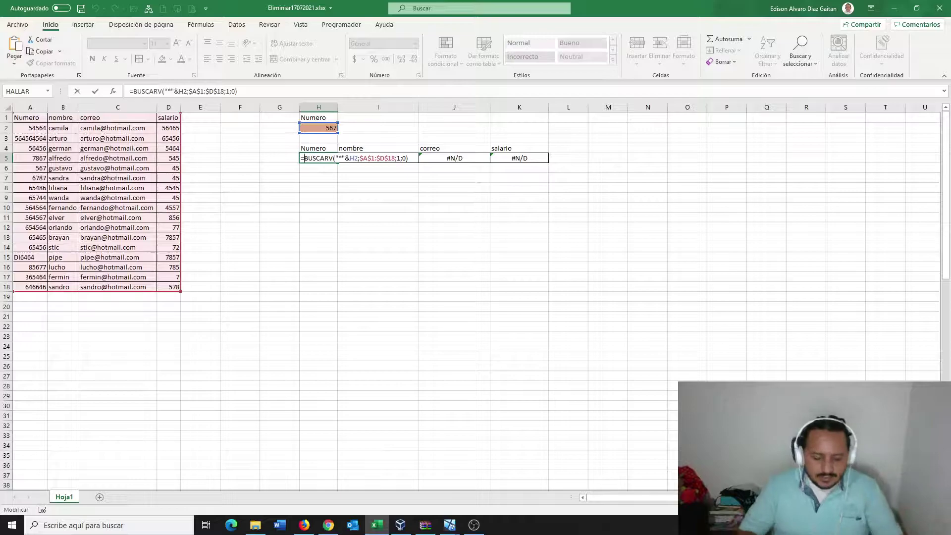
type("S")
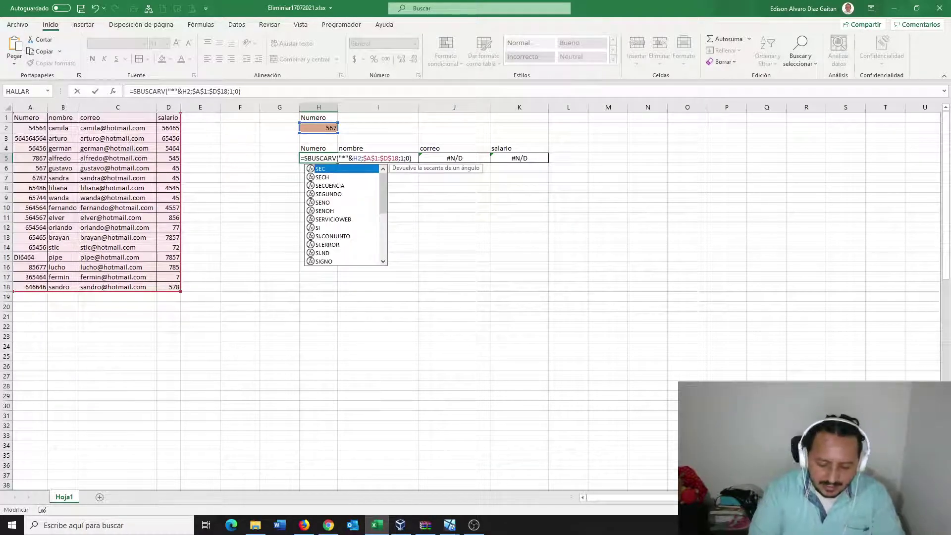
type("I")
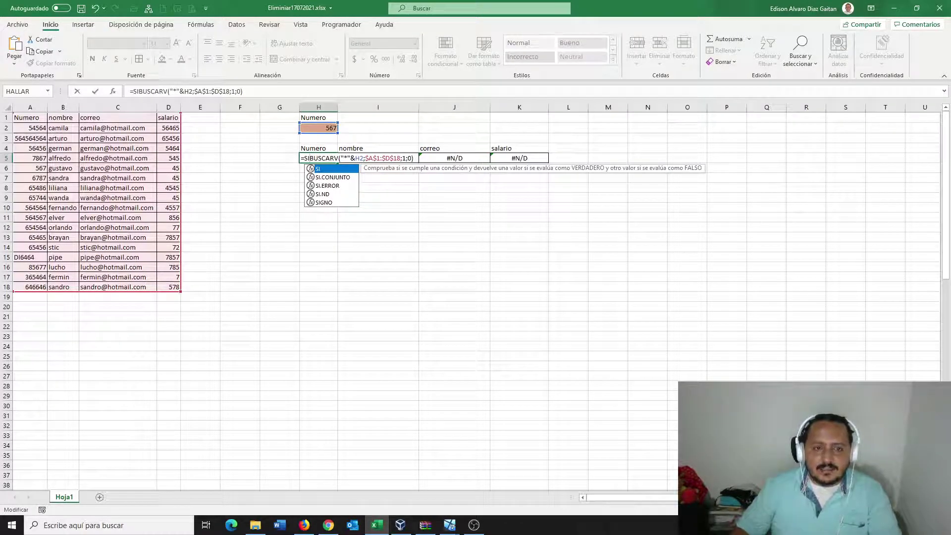
key("Down")
key("Down")
key("Tab")
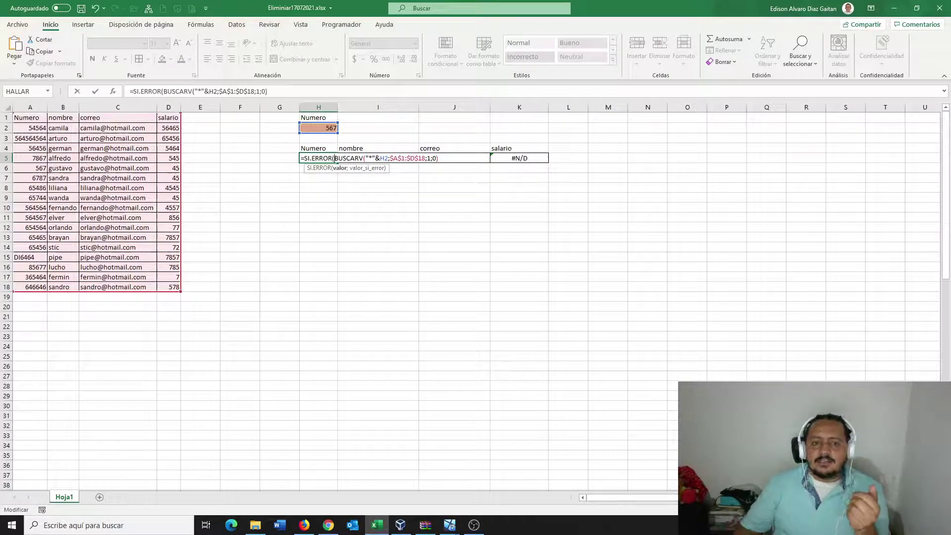
key("End")
type(";")
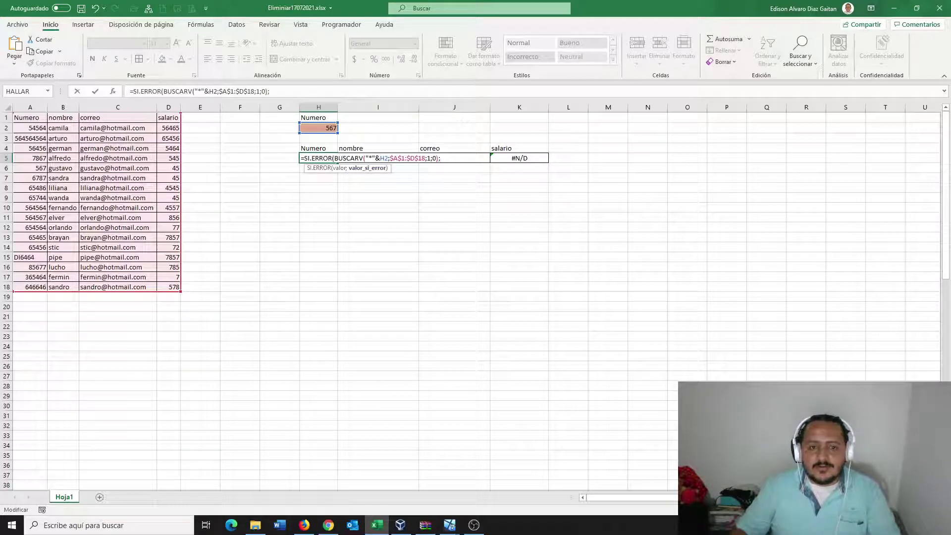
Step: Add a copy of the lookup without the wildcard, BUSCARV(H2;$A$1:$D$18;1;0), as H5's SI.ERROR fallback and complete the formula
left_click_drag(334, 158, 440, 158)
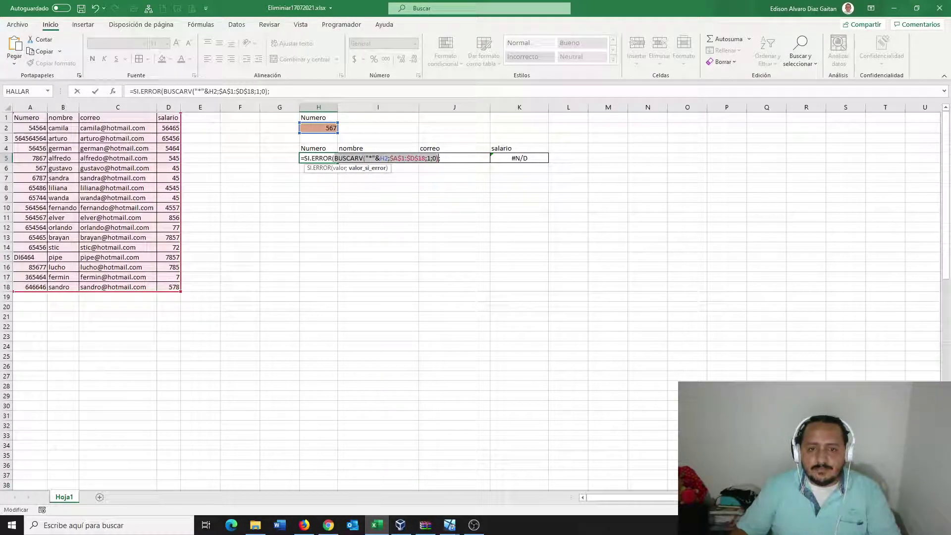
key("ctrl+c")
key("End")
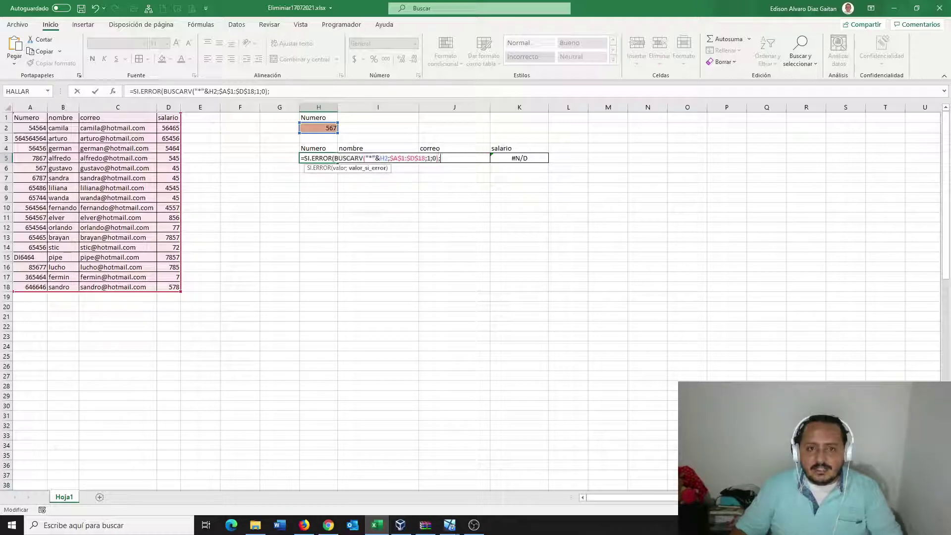
key("ctrl+v")
left_click_drag(472, 158, 488, 158)
key("Delete")
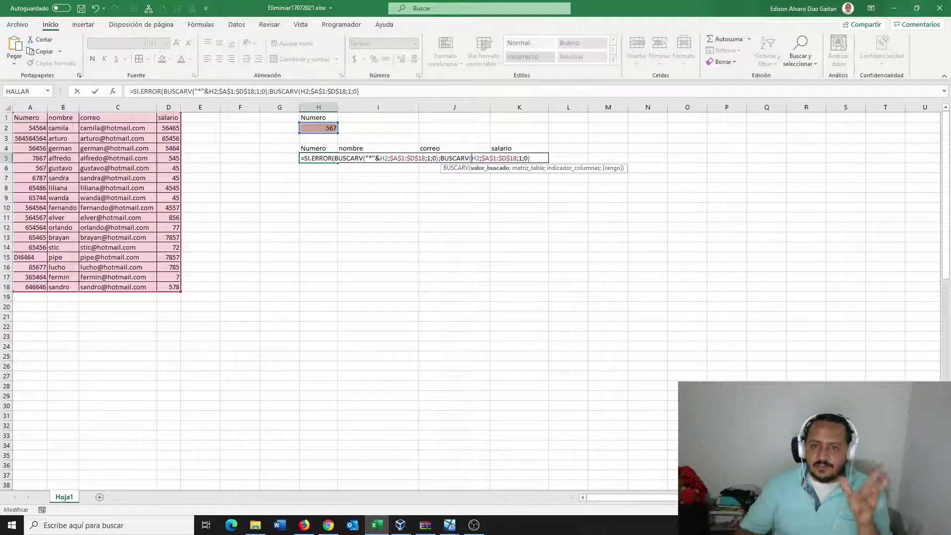
key("End")
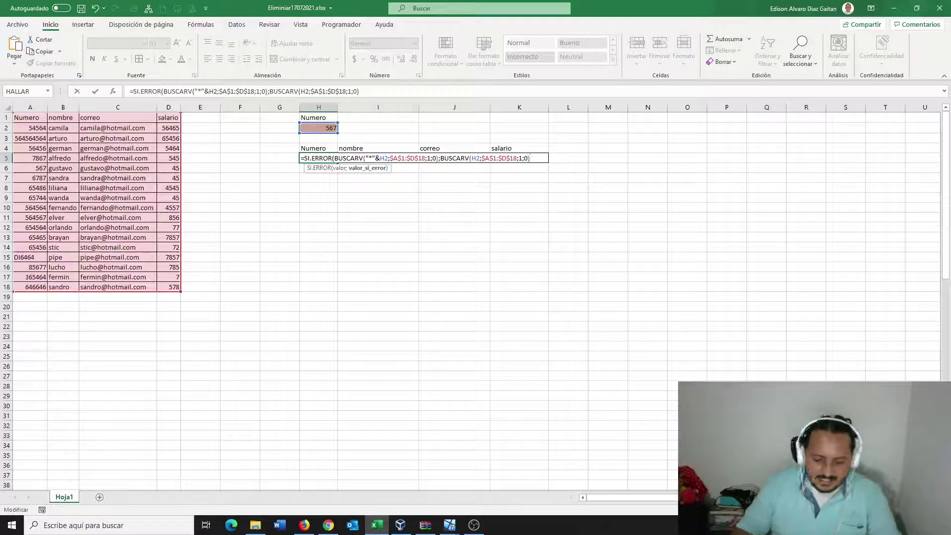
type(")")
key("Return")
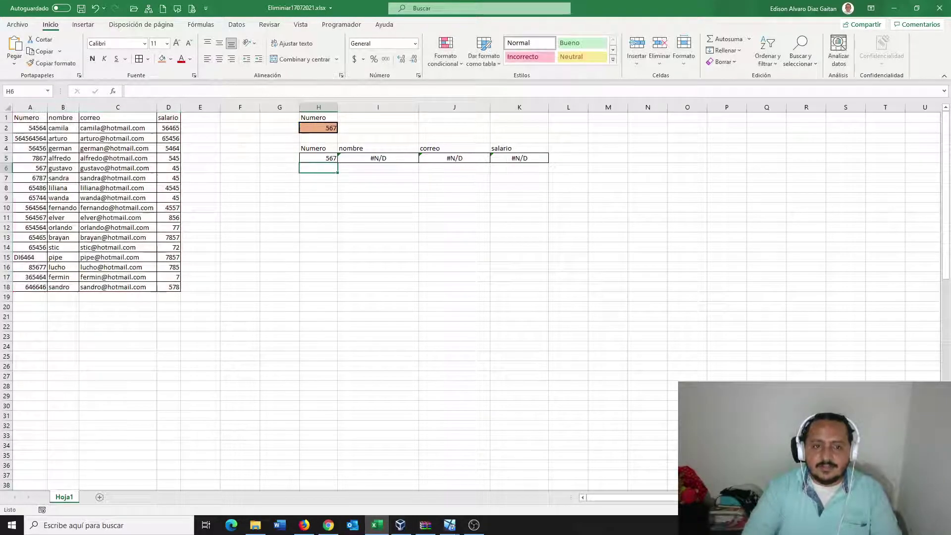
Step: Compare the formulas in H5 and I5, and wrap the BUSCARV in nombre cell I5 in SI.ERROR
left_click(319, 158)
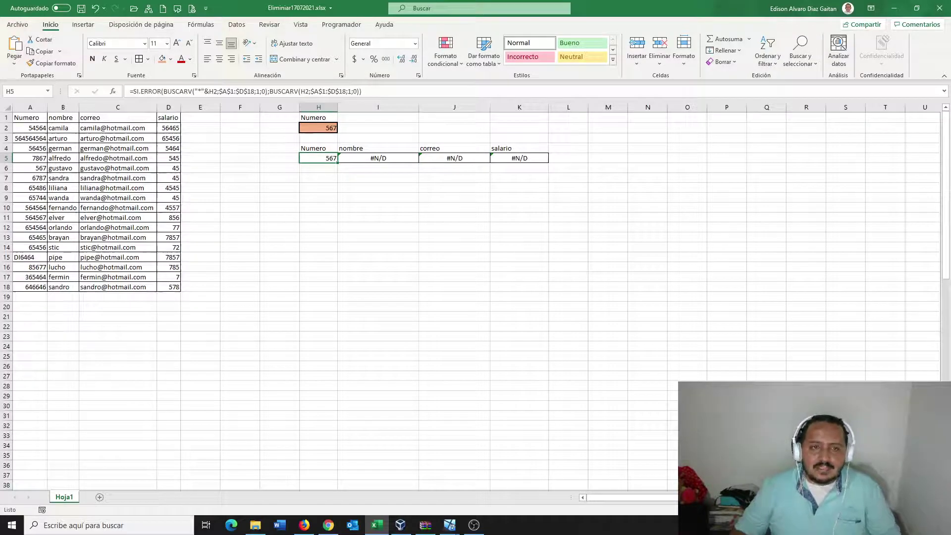
left_click(378, 158)
left_click(319, 158)
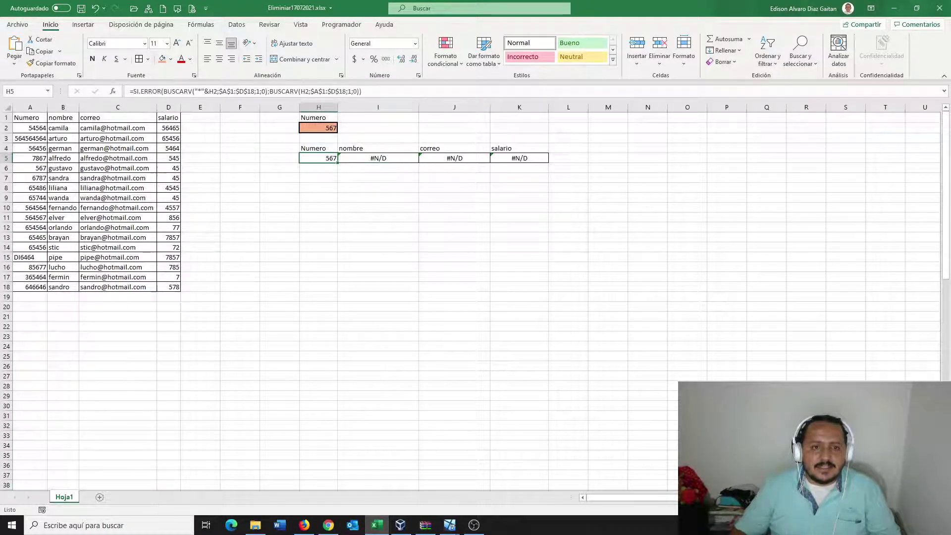
left_click(378, 158)
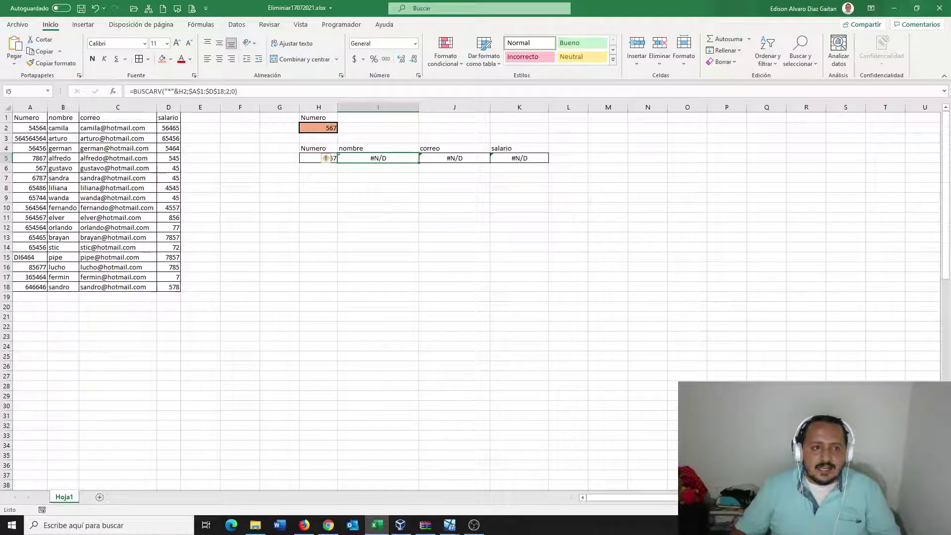
left_click(133, 92)
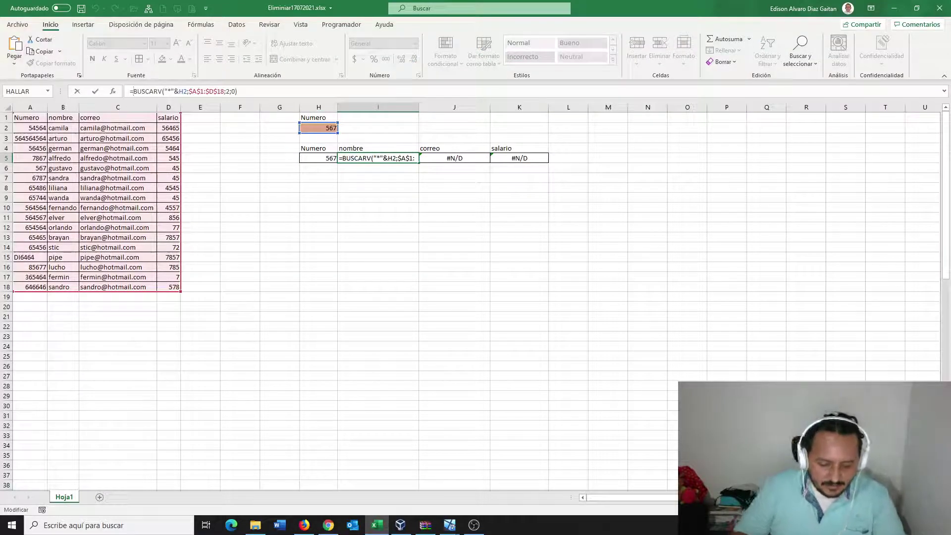
type("SI")
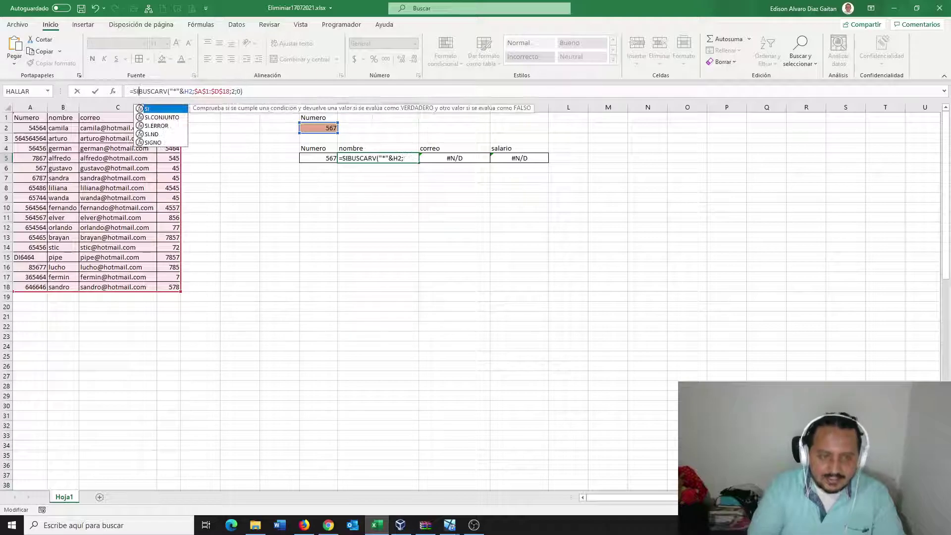
key("Down")
key("Down")
key("Tab")
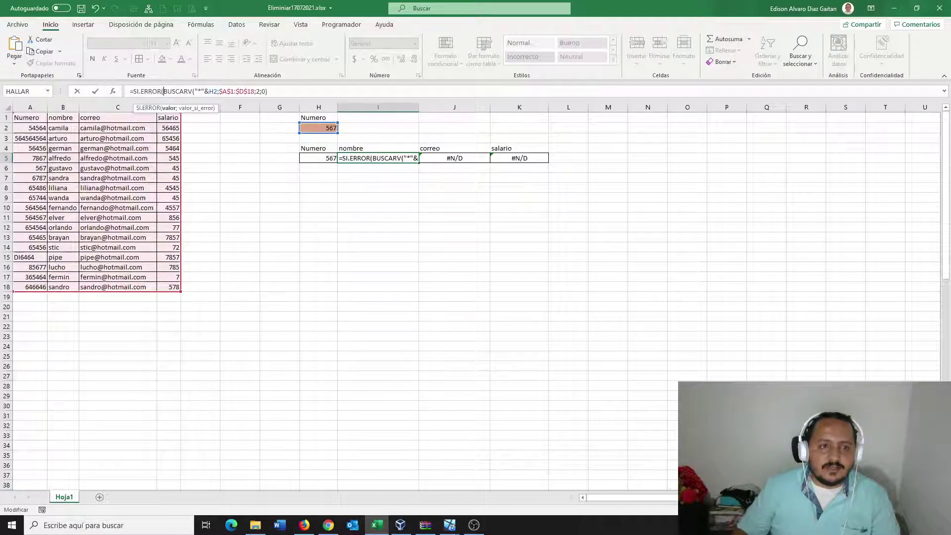
Step: Append a copy of the column 2 wildcard BUSCARV as the error-value argument of SI.ERROR in I5
key("shift+Right")
key("shift+Right")
key("shift+Right")
key("shift+Right")
key("shift+Right")
key("shift+Right")
key("shift+Right")
key("shift+Right")
key("shift+Right")
key("shift+Right")
key("shift+Right")
key("shift+Right")
key("shift+Right")
key("shift+Right")
key("shift+Right")
key("shift+Right")
key("shift+Right")
key("shift+Right")
key("shift+Right")
key("shift+Right")
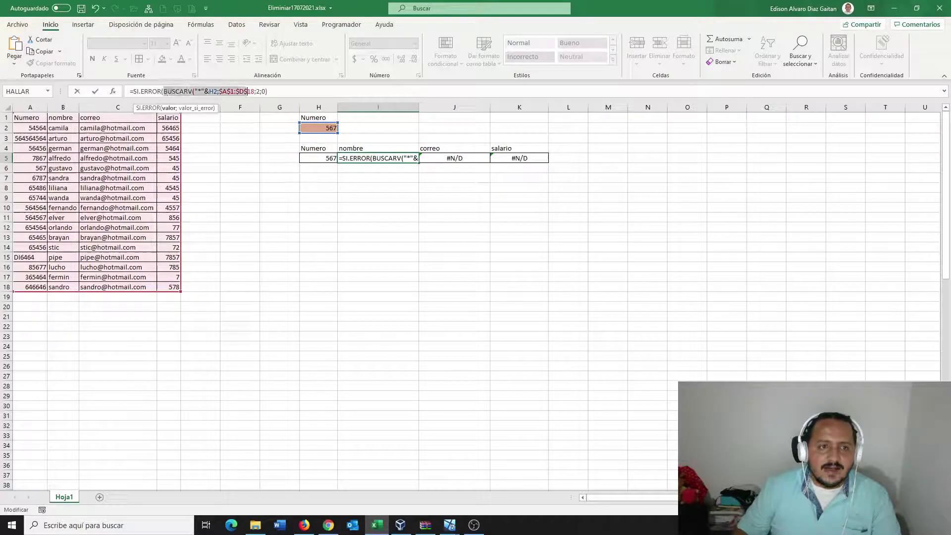
key("Right")
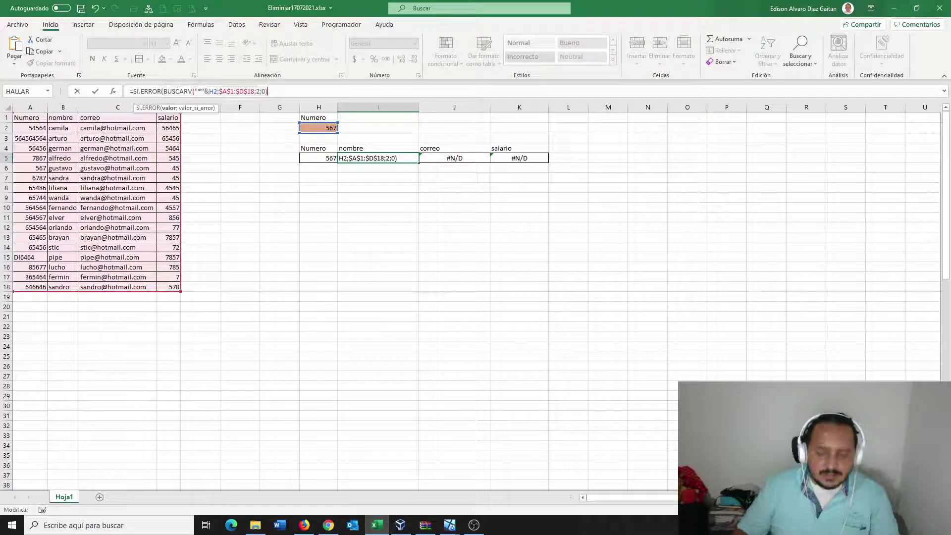
type(";")
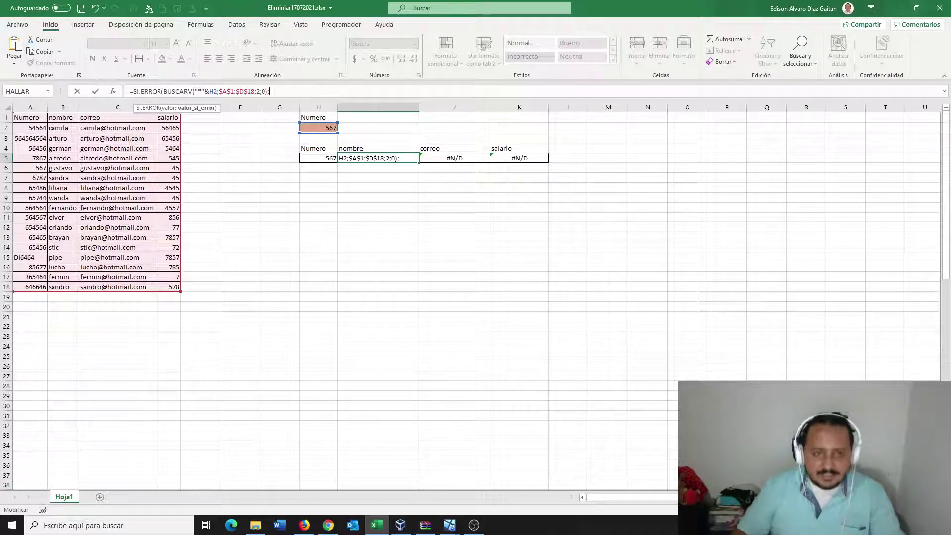
key("ctrl+v")
Step: Remove the "*"& wildcard from the second BUSCARV in I5, close the SI.ERROR parenthesis and enter the formula
left_click(315, 92)
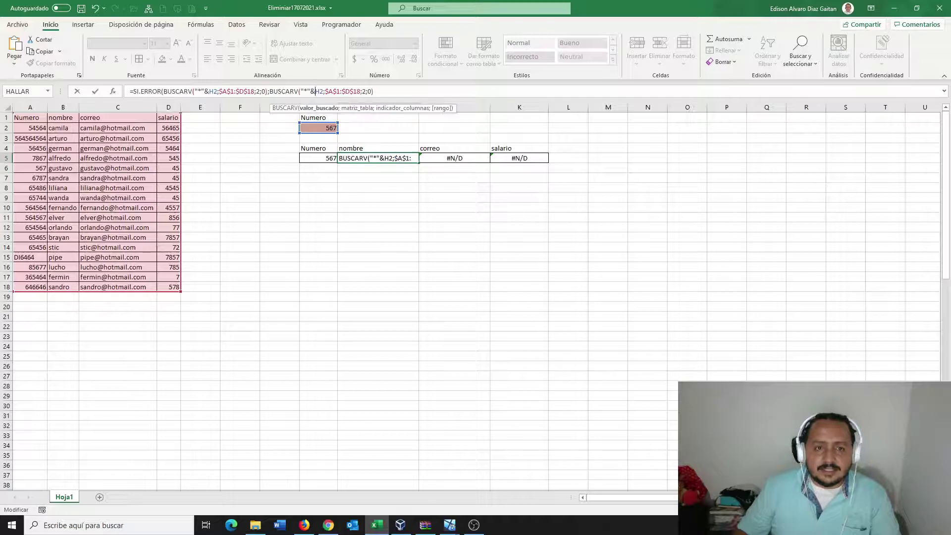
key("BackSpace")
key("BackSpace")
key("BackSpace")
key("BackSpace")
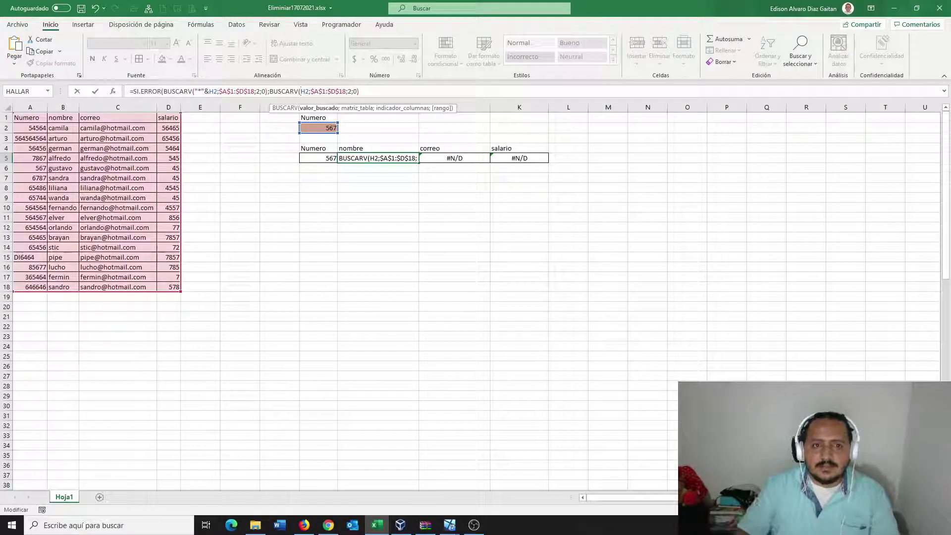
key("End")
type(")")
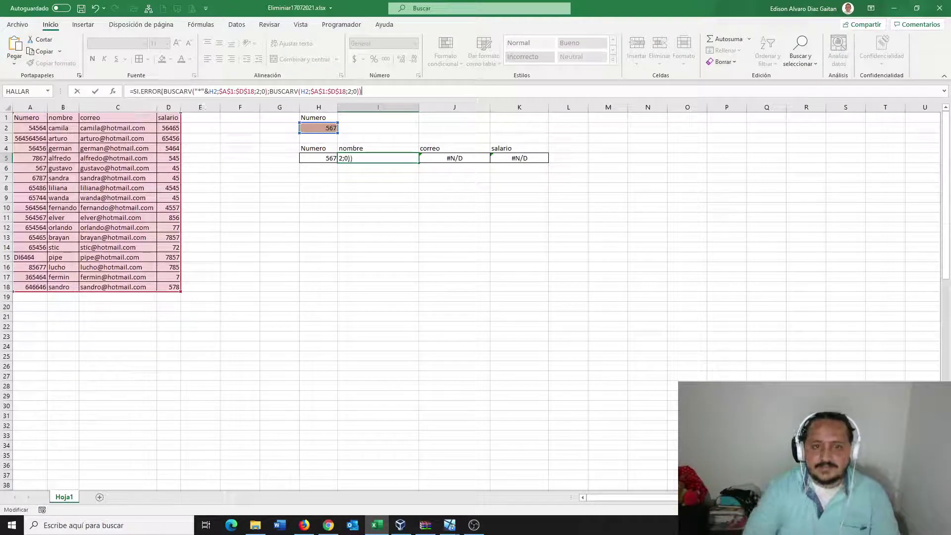
key("Tab")
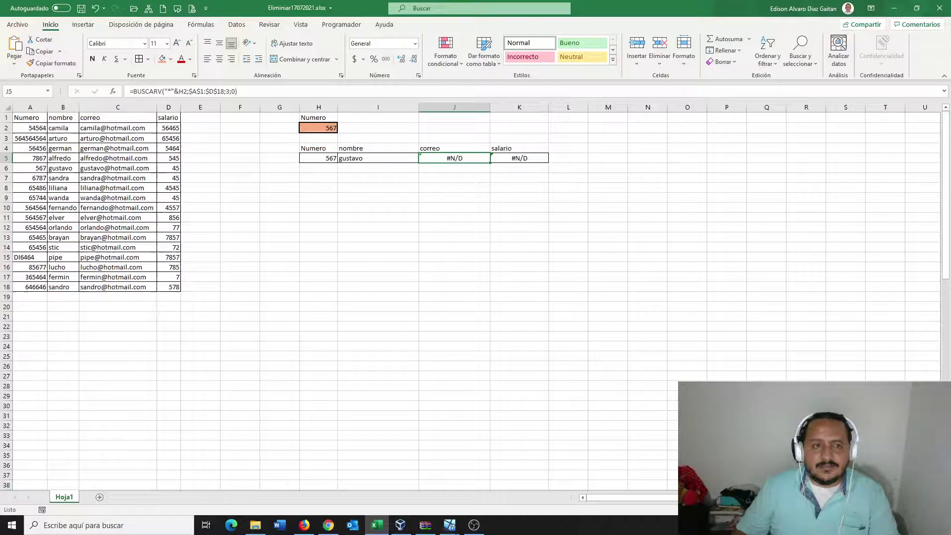
Step: Wrap the BUSCARV in correo cell J5 in SI.ERROR and append a copy of that lookup as its error-value argument
left_click(133, 91)
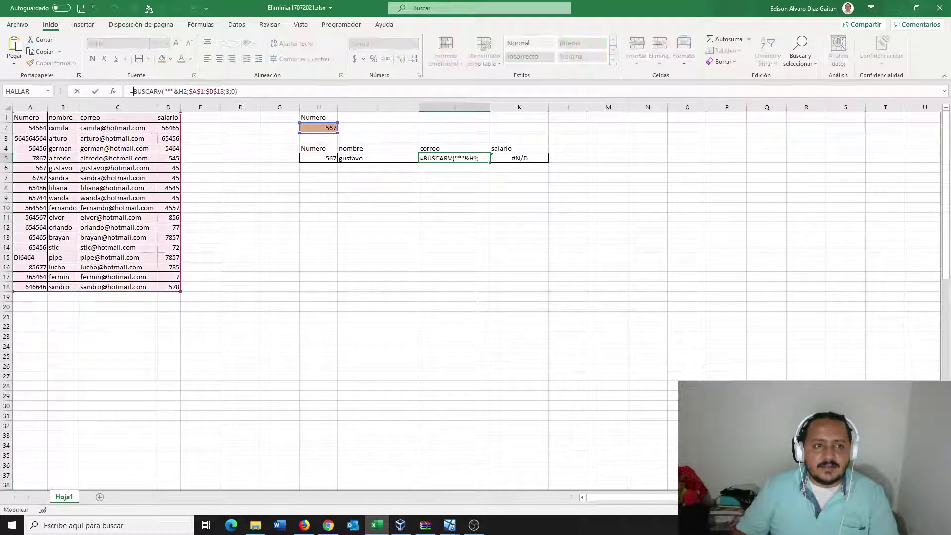
type("SI")
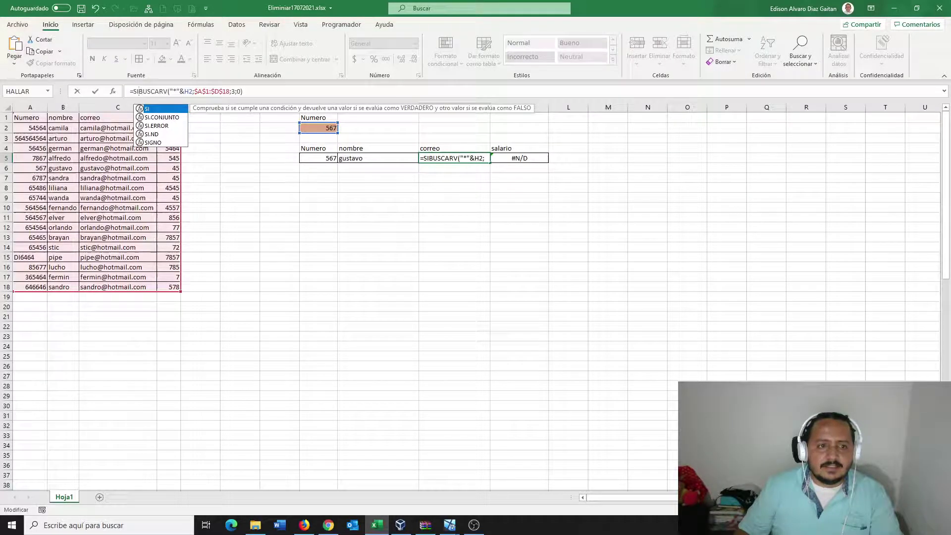
double_click(156, 126)
left_click_drag(164, 91, 268, 91)
key("ctrl+c")
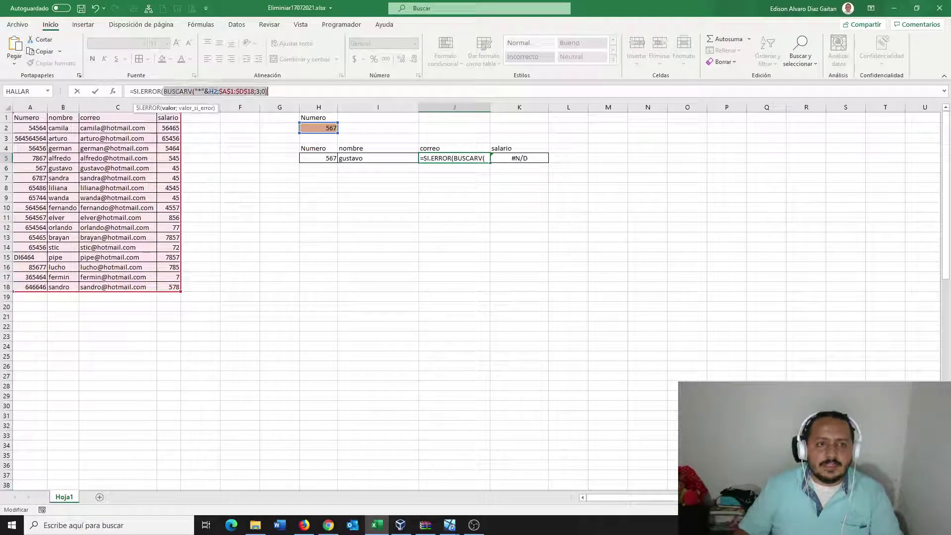
left_click(268, 91)
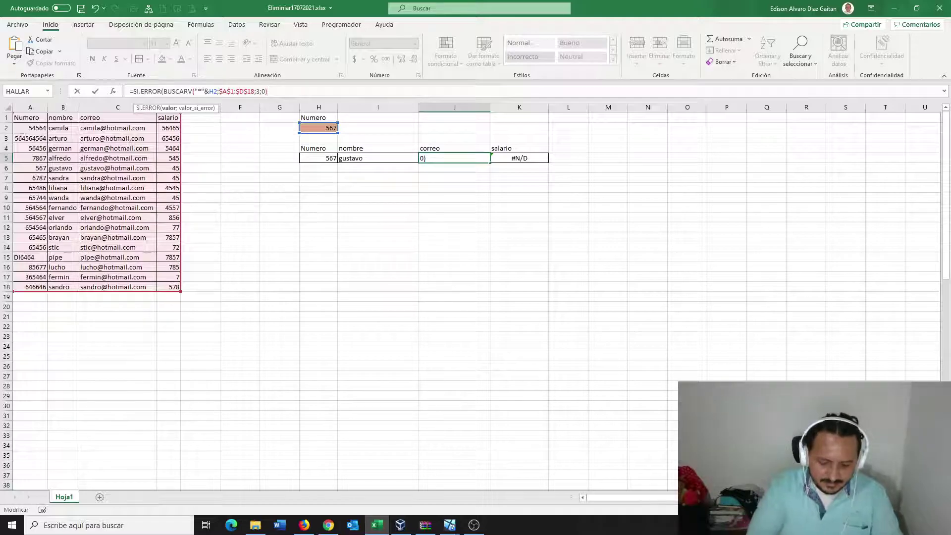
type(";")
key("ctrl+v")
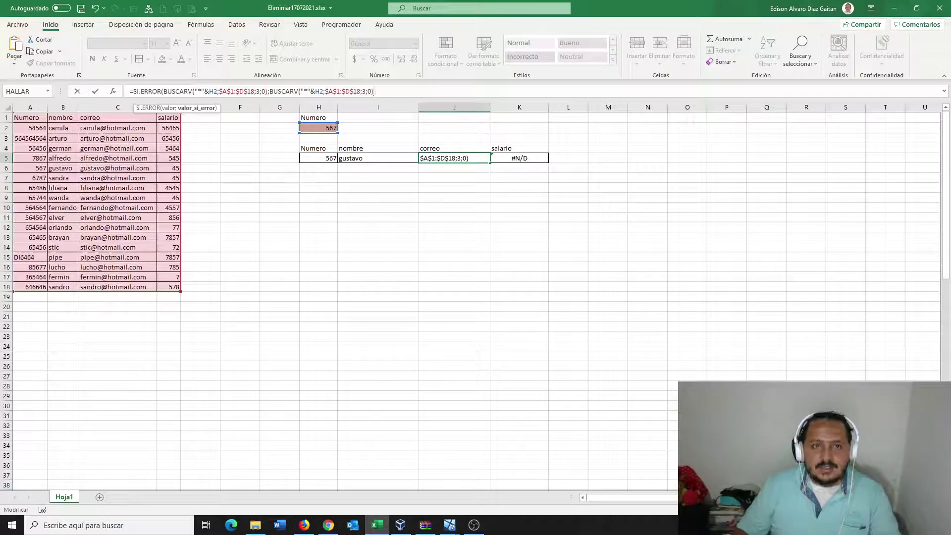
Step: Reduce the second lookup in J5 to BUSCARV(H2;$A$1:$D$18;3;0), close the SI.ERROR parenthesis and enter the formula
left_click_drag(300, 92, 311, 91)
key("Delete")
key("Delete")
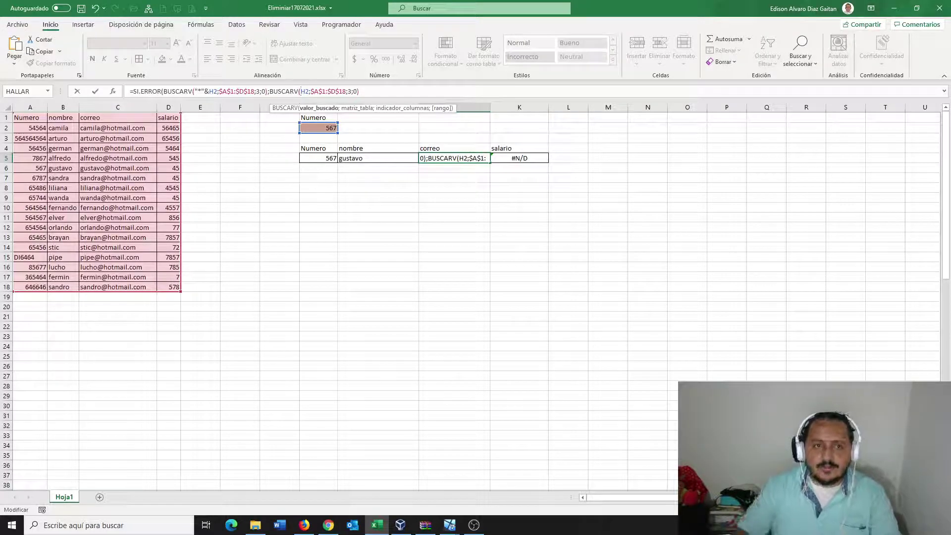
left_click(363, 91)
type(")")
key("Tab")
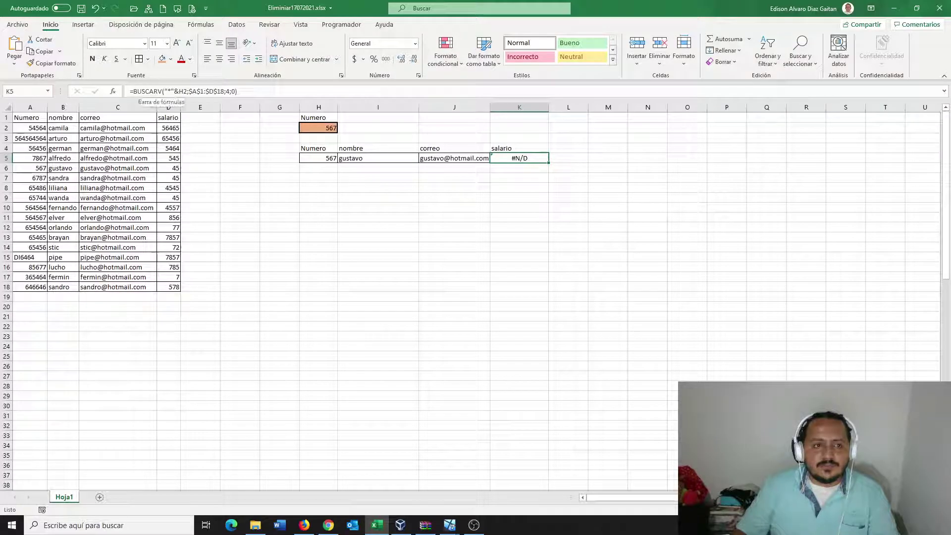
Step: Wrap the BUSCARV in salario cell K5 in SI.ERROR and append a copy of the column 4 lookup as its fallback
left_click(132, 91)
type("SI.ERROR(")
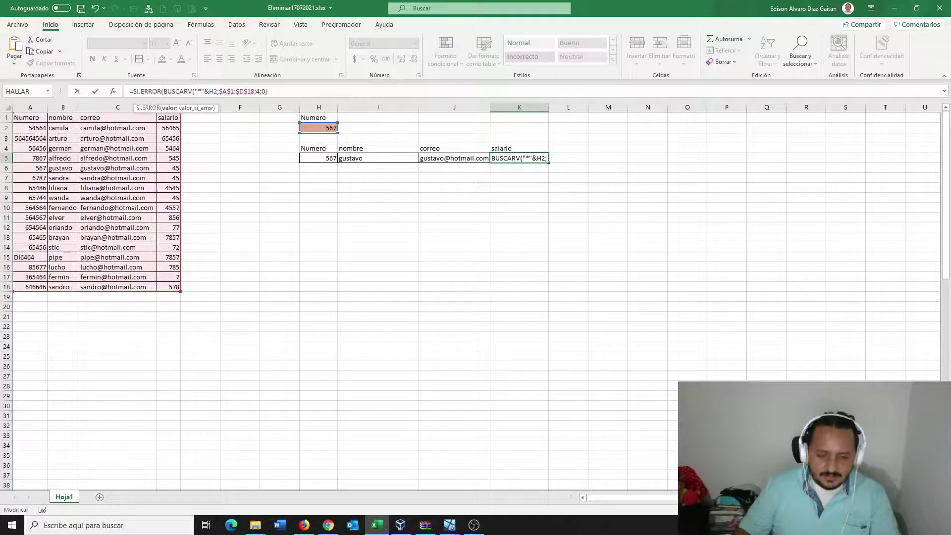
key("shift+Right")
key("shift+Right")
key("shift+Right")
key("shift+Right")
key("shift+Right")
key("shift+Right")
key("shift+Right")
key("shift+Right")
key("shift+Right")
key("shift+Right")
key("shift+Right")
key("shift+Right")
key("shift+Right")
key("shift+Right")
key("shift+Right")
key("shift+Right")
key("shift+Right")
key("shift+Right")
key("shift+Right")
key("shift+Right")
key("ctrl+c")
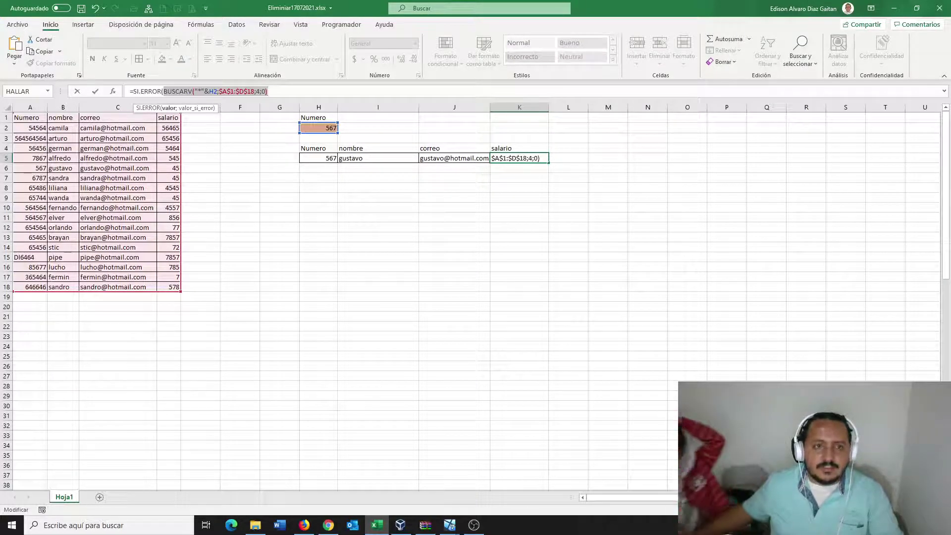
key("Right")
type(";")
key("ctrl+v")
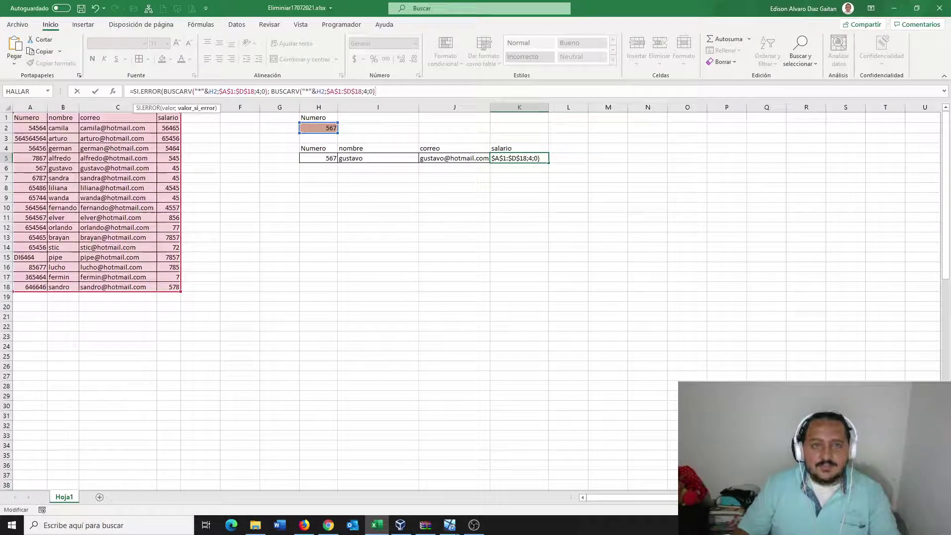
Step: Remove the "*"& wildcard from the second BUSCARV in K5, close the SI.ERROR parenthesis and enter the formula
left_click(302, 91)
key("Delete")
key("Delete")
key("Delete")
key("Delete")
key("Return")
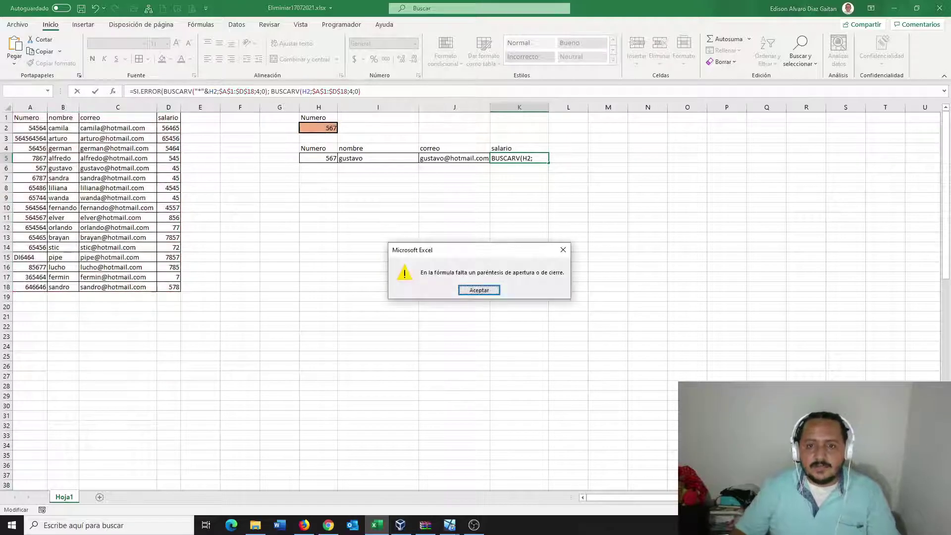
left_click(564, 250)
left_click(360, 91)
type(")")
key("Return")
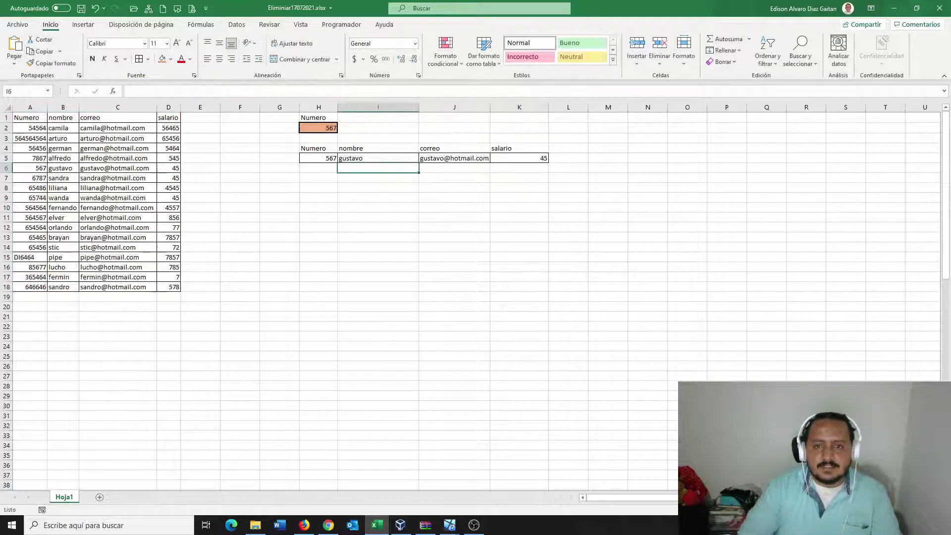
key("Down")
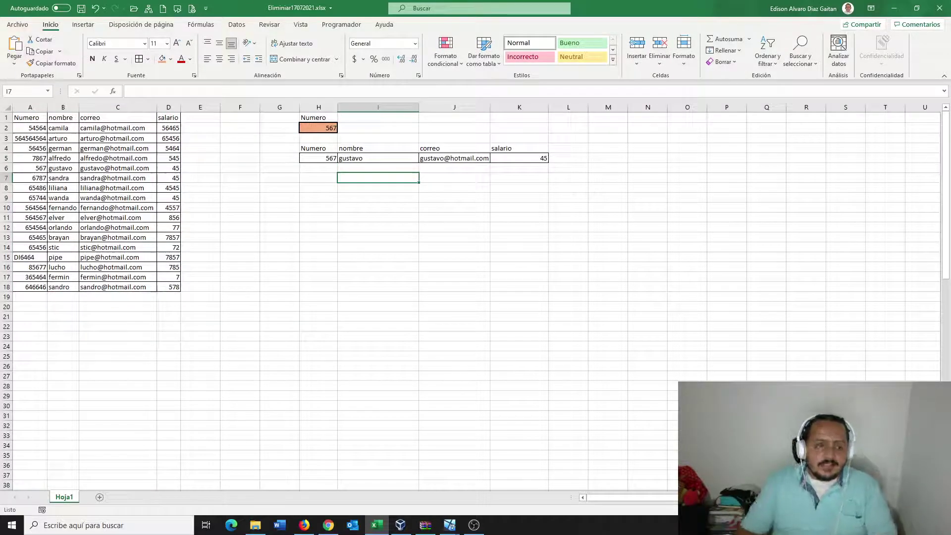
Step: Test the lookups by entering 6464 in H2 and compare the returned record with row 15 of the table
left_click(318, 128)
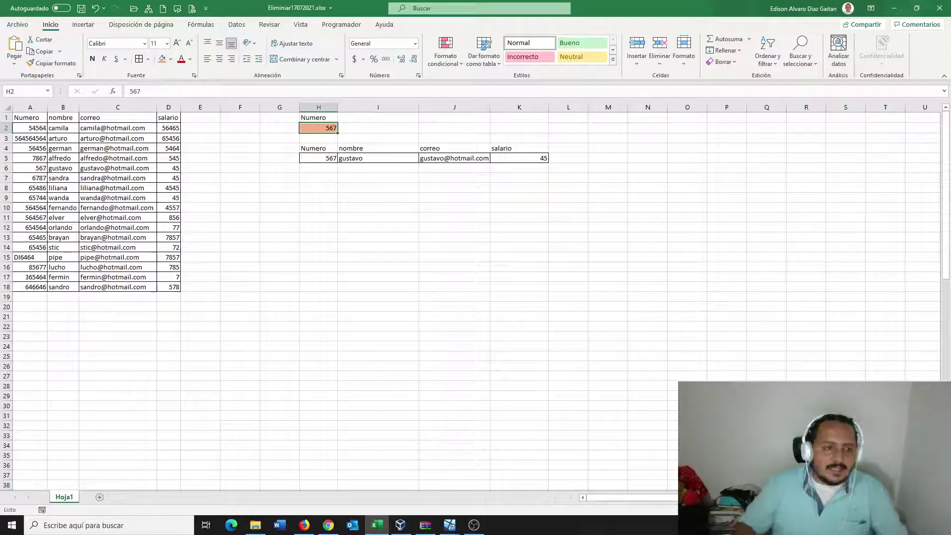
type("6464")
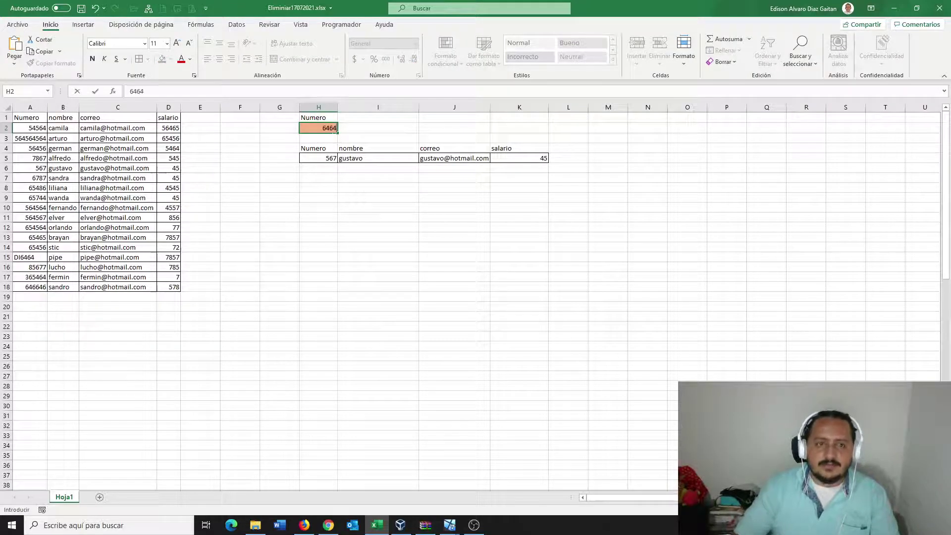
key("Return")
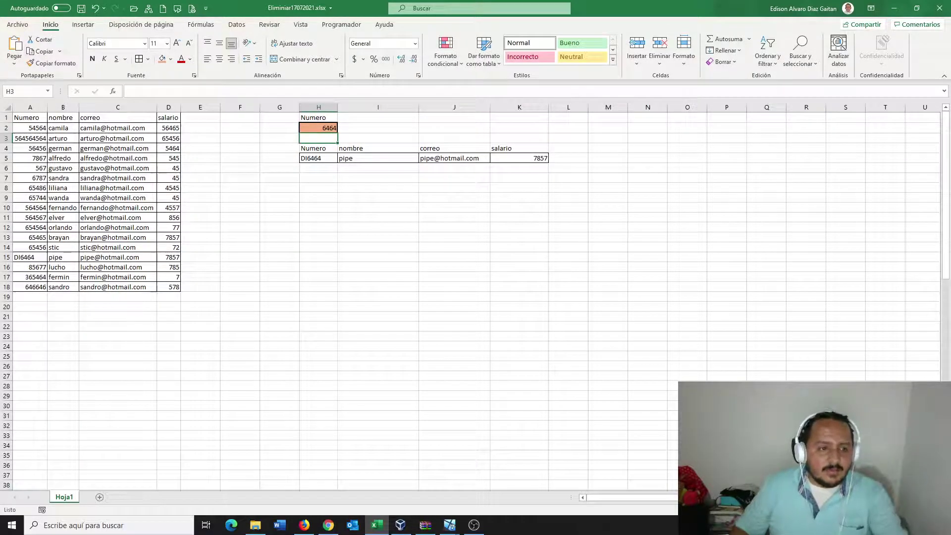
left_click(30, 257)
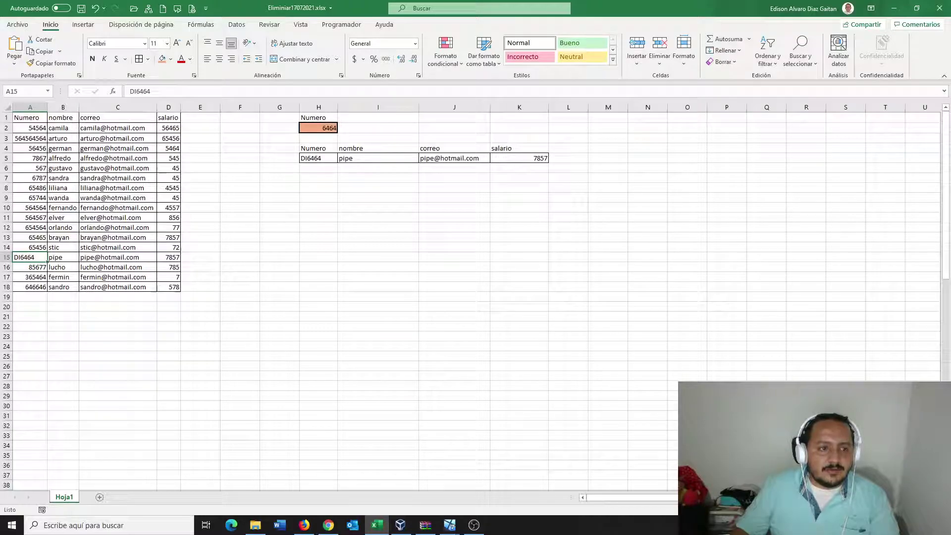
Step: Set the search number in H2 to 65744 and compare the returned record with row 9 of the table
left_click(29, 198)
left_click(319, 127)
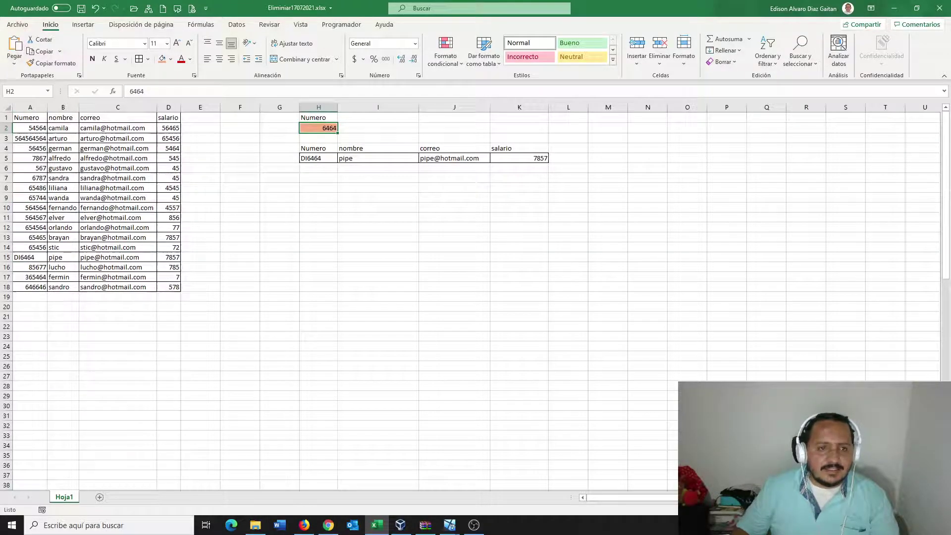
type("6577")
key("BackSpace")
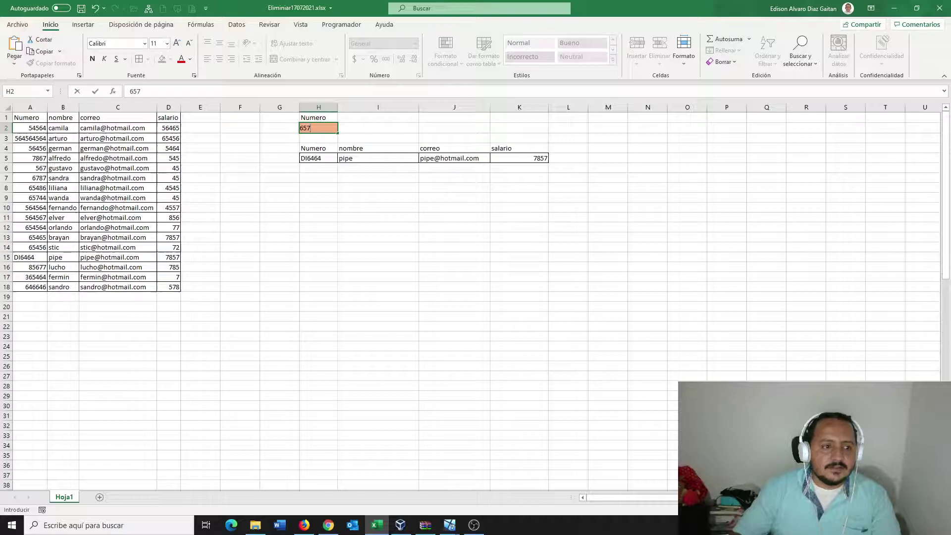
type("44")
key("Return")
left_click(319, 207)
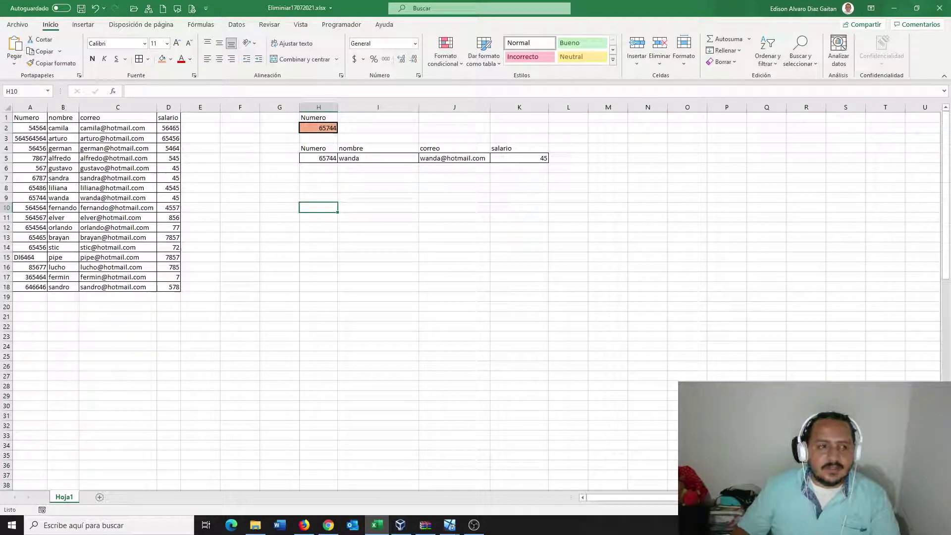
left_click(6, 198)
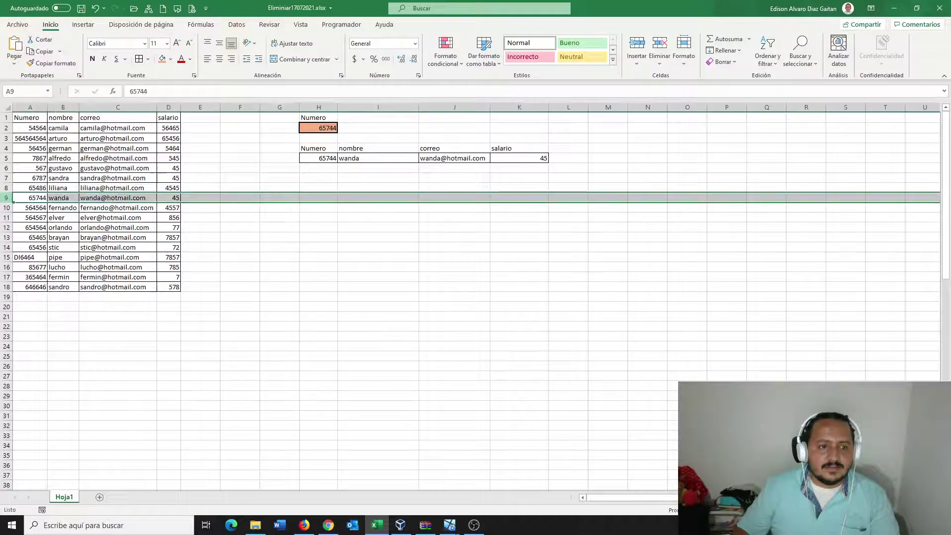
left_click(378, 307)
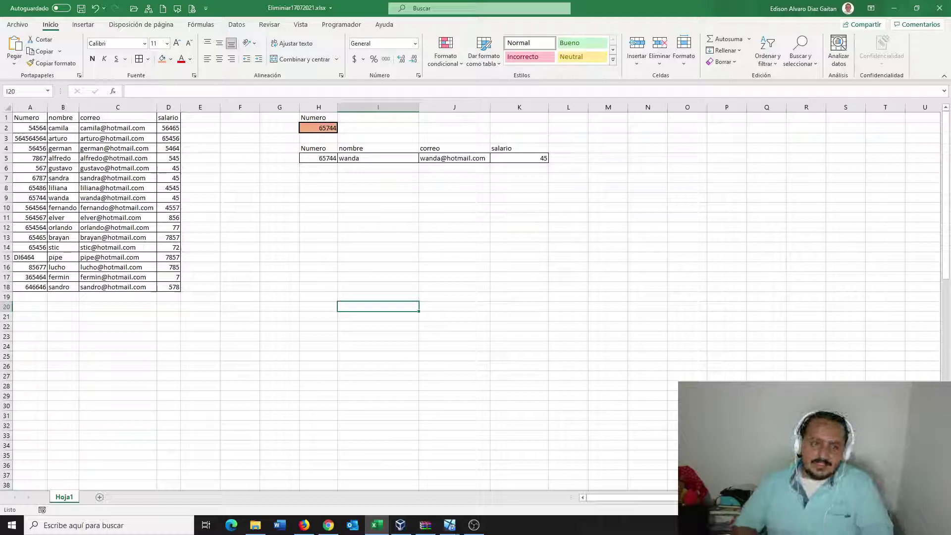
left_click(319, 208)
left_click(319, 188)
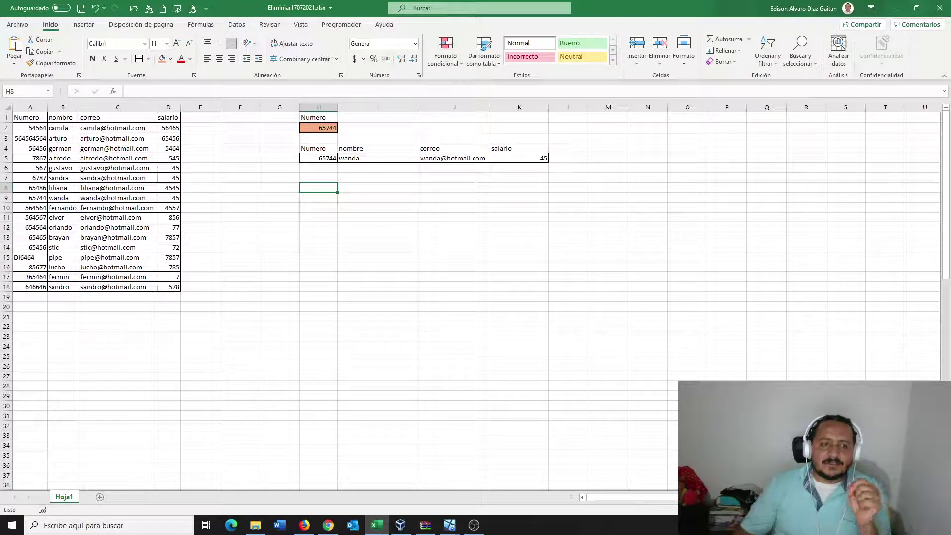
left_click(118, 129)
left_click(378, 198)
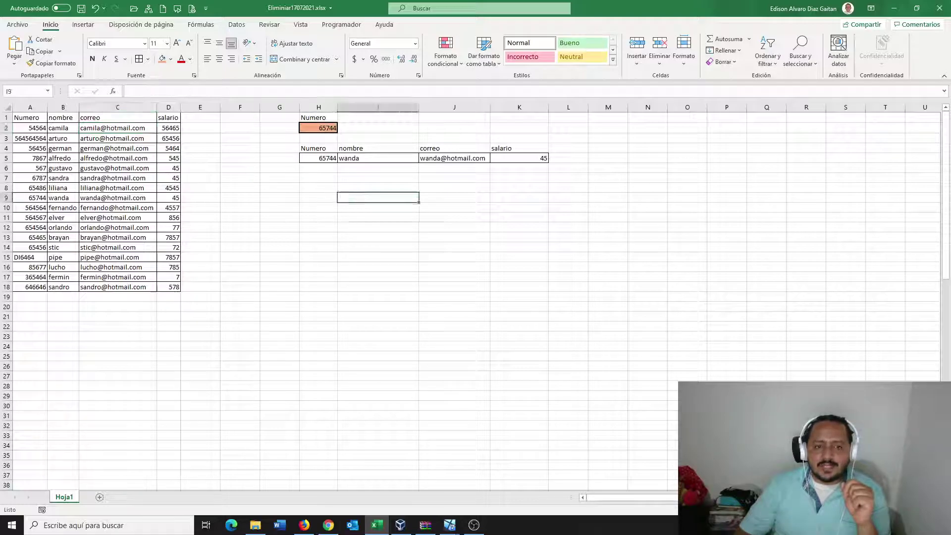
Step: Copy the lookup block H1:K5 and paste it starting at H10
left_click_drag(319, 118, 520, 158)
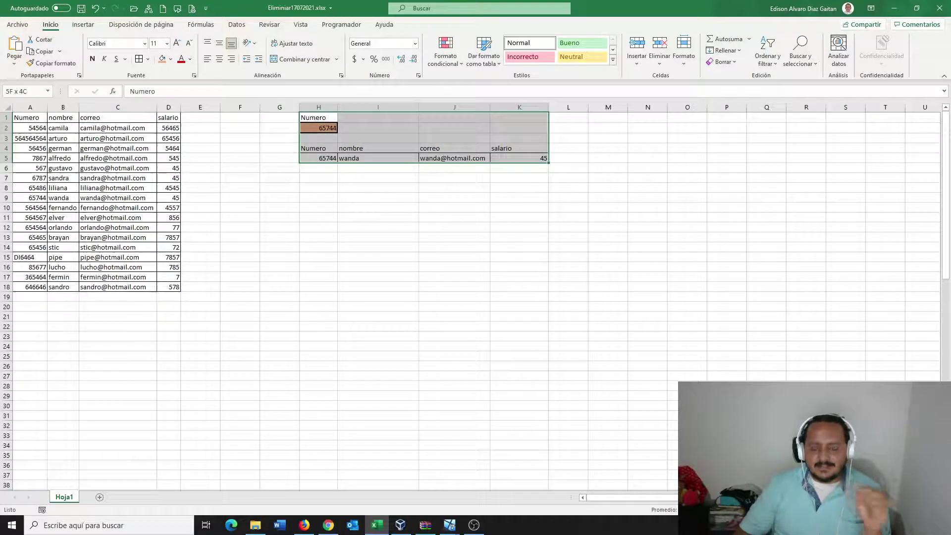
key("ctrl+c")
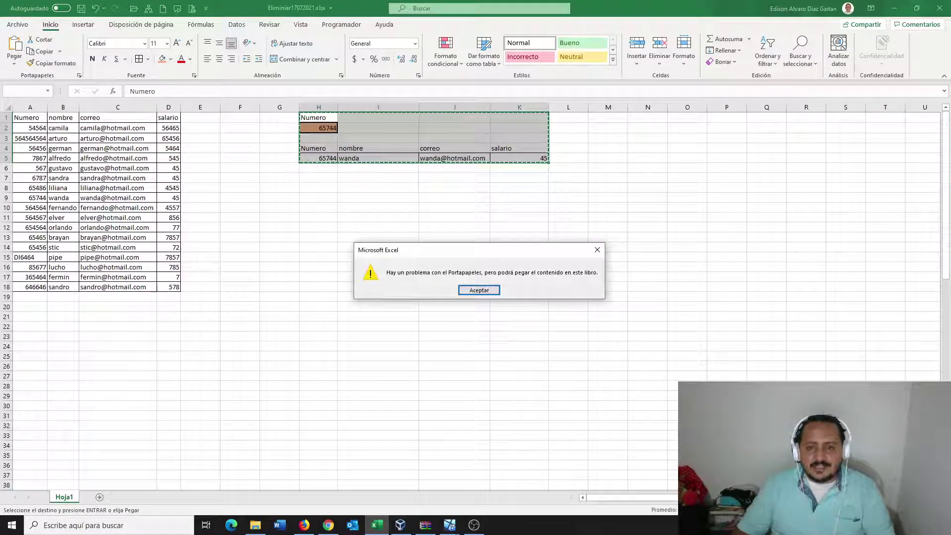
key("Return")
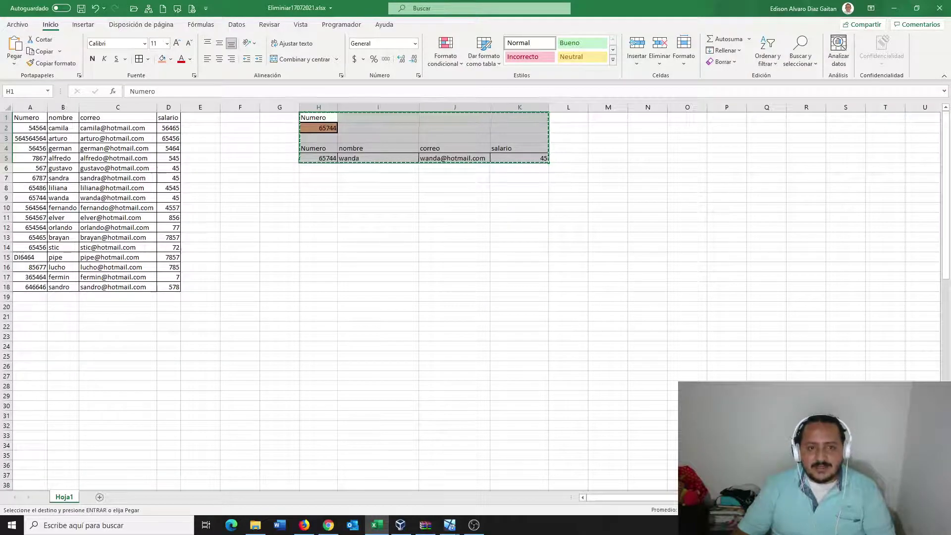
left_click(319, 208)
key("ctrl+v")
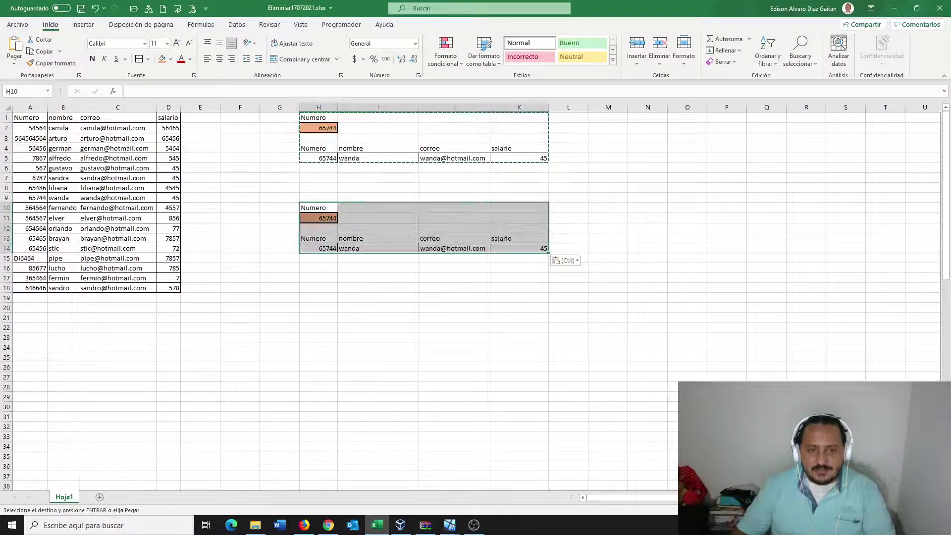
left_click(378, 278)
Step: Clear the search value in H11 and the lookup formulas in H14:K14 of the copied block
left_click(318, 218)
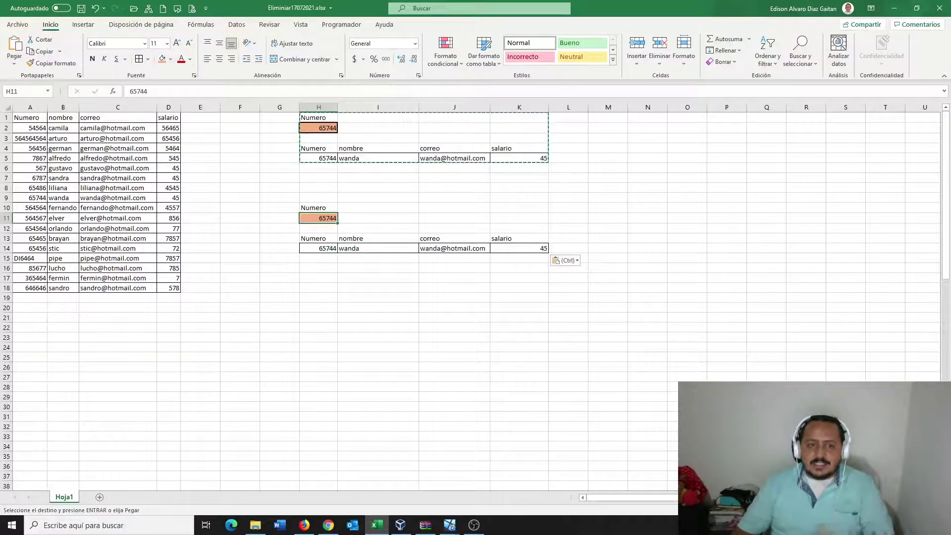
key("Delete")
left_click(318, 248)
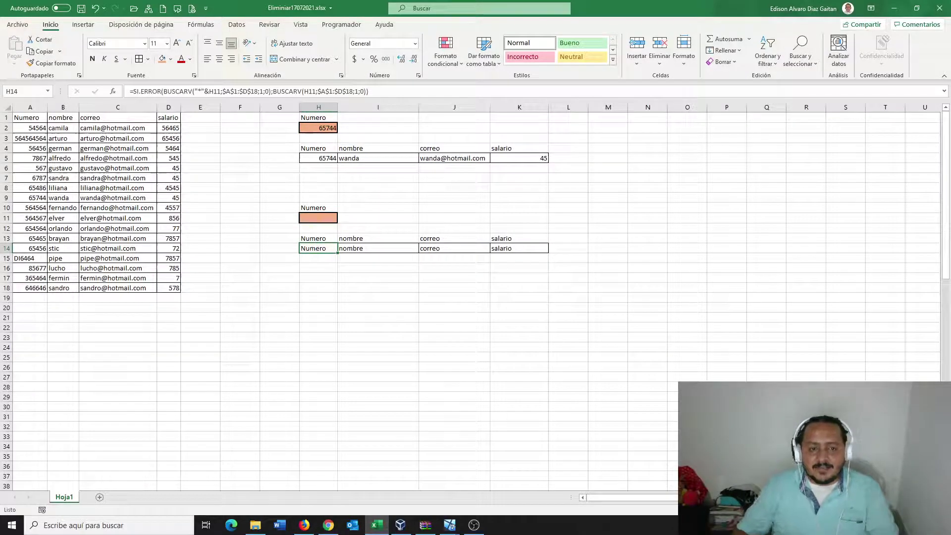
left_click_drag(319, 248, 454, 249)
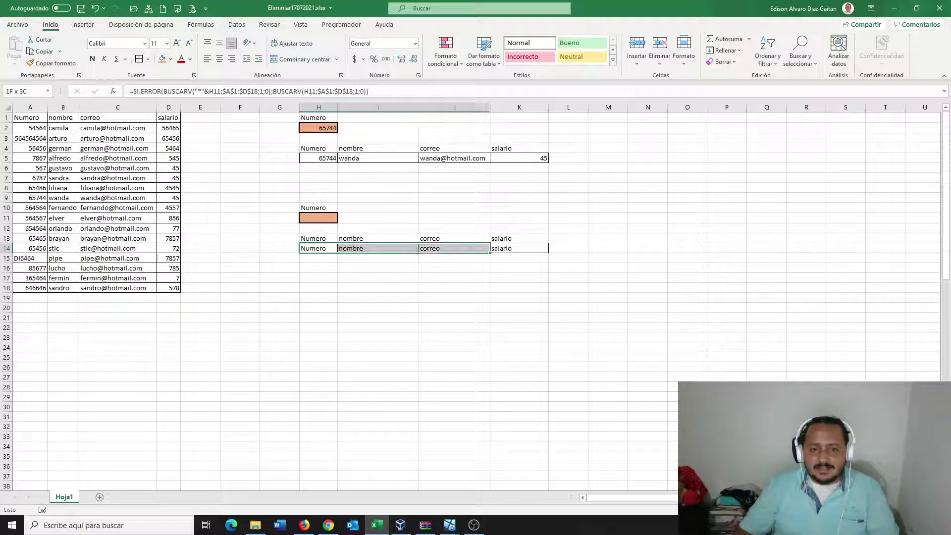
key("Up")
key("Down")
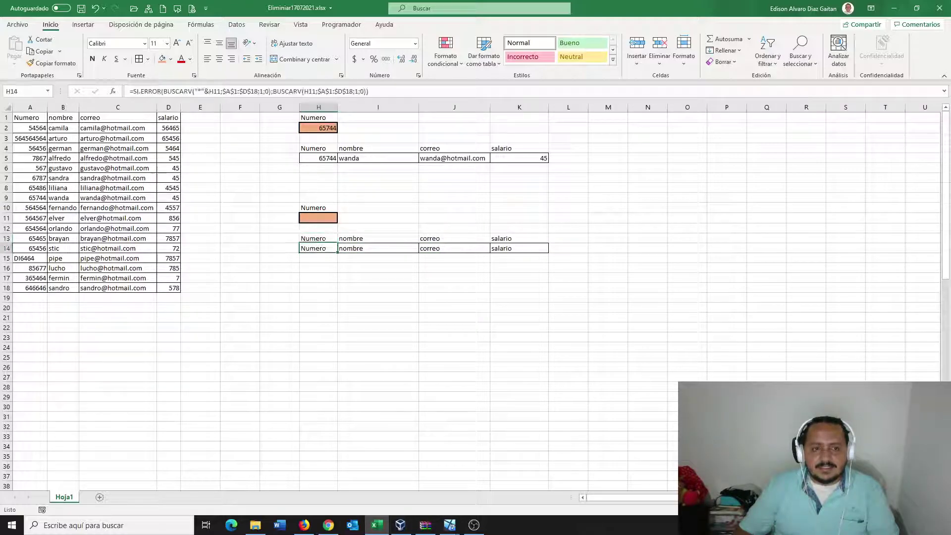
key("Up")
key("Down")
key("shift+Right")
key("shift+Right")
key("shift+Right")
key("Delete")
left_click(455, 298)
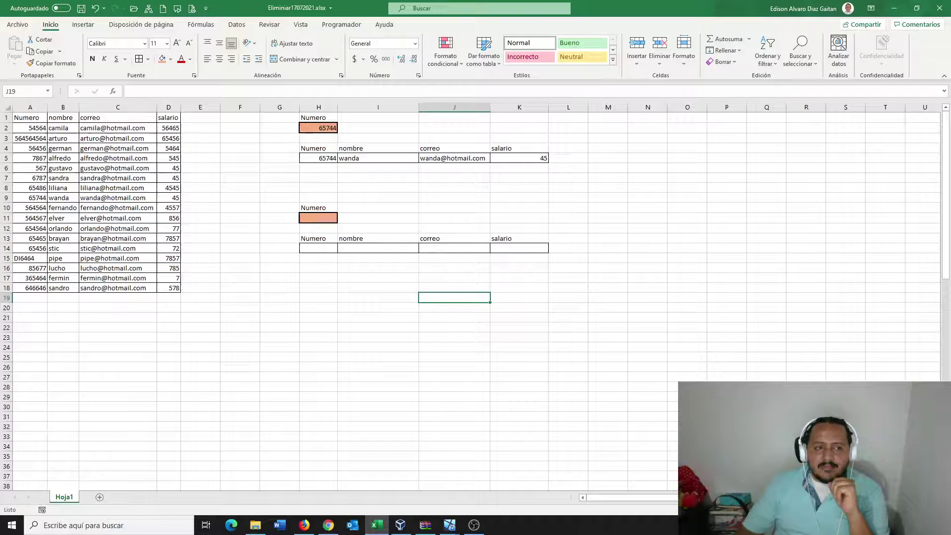
Step: Enter the first name listed in the nombre column, in lowercase, as the search value in H11
left_click(318, 218)
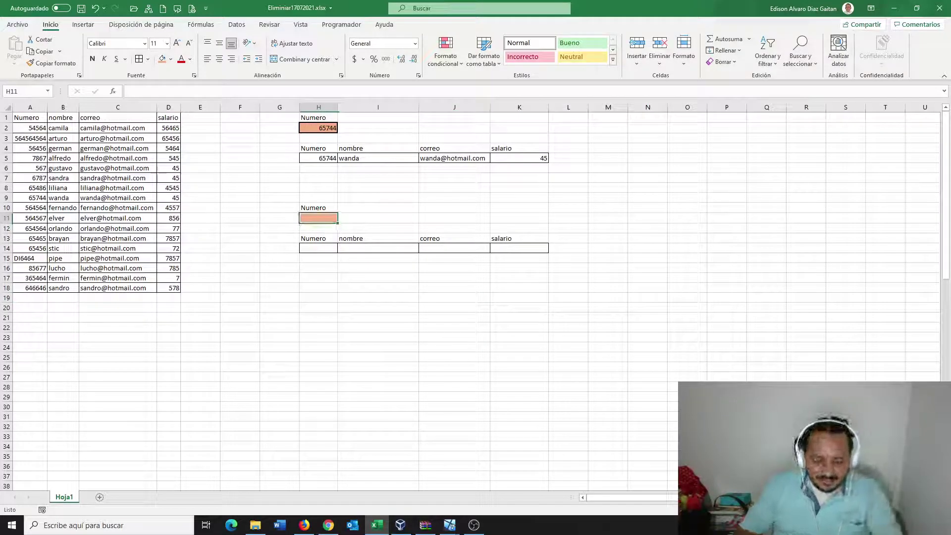
type("CAMILA")
key("BackSpace")
key("BackSpace")
key("BackSpace")
key("BackSpace")
key("BackSpace")
key("BackSpace")
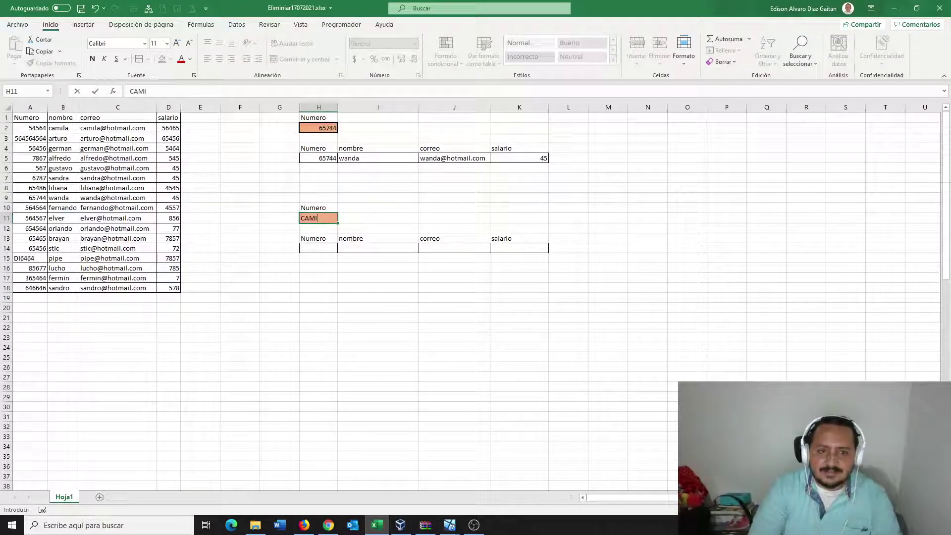
type("camila")
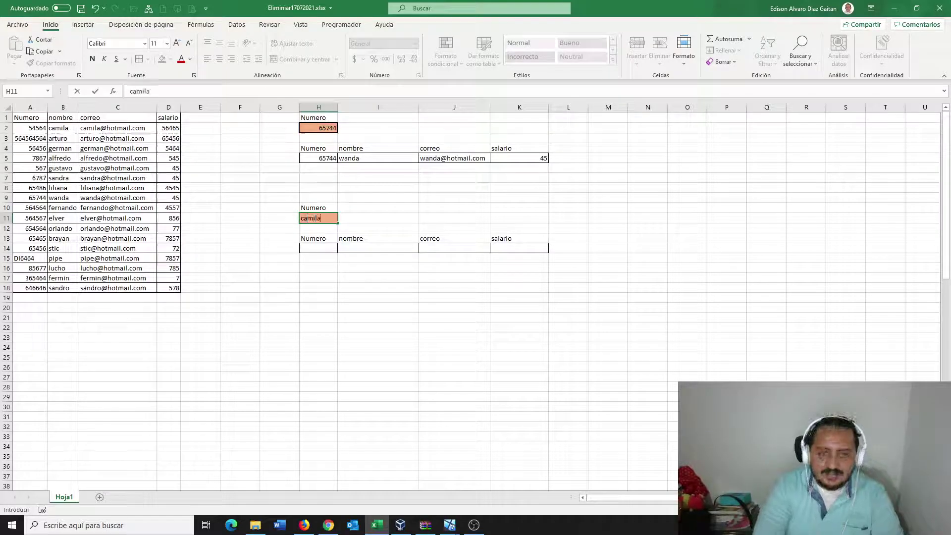
key("Return")
left_click(319, 248)
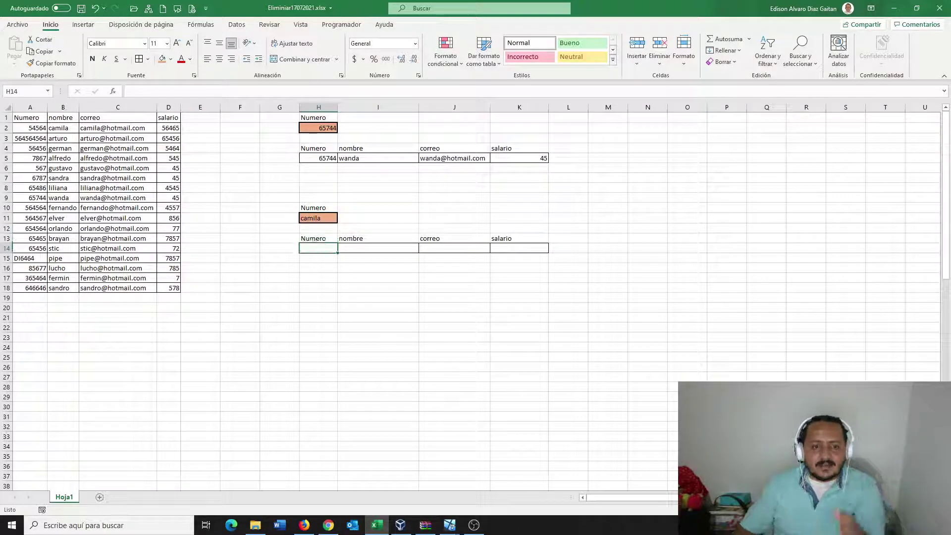
Step: Copy the whole Numero column A into column E, directly after the salario column
left_click(63, 128)
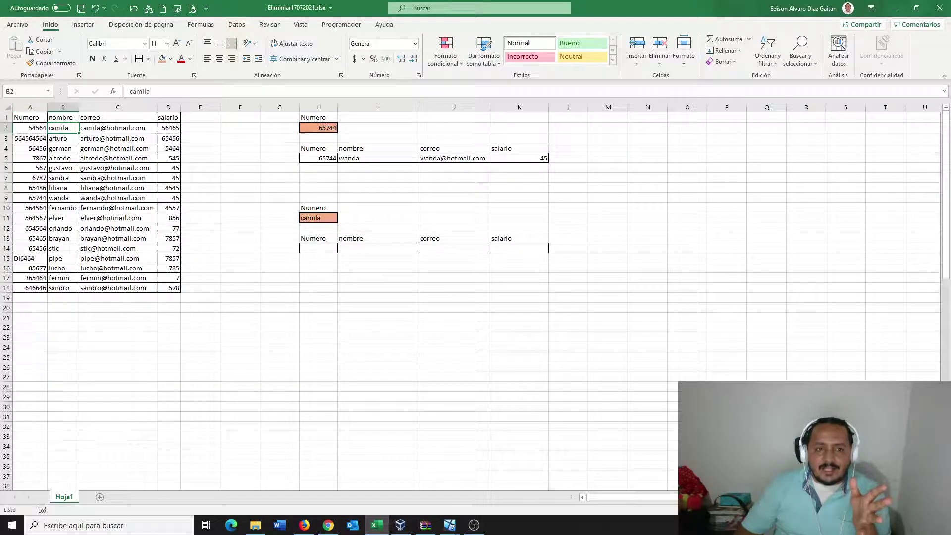
left_click(31, 107)
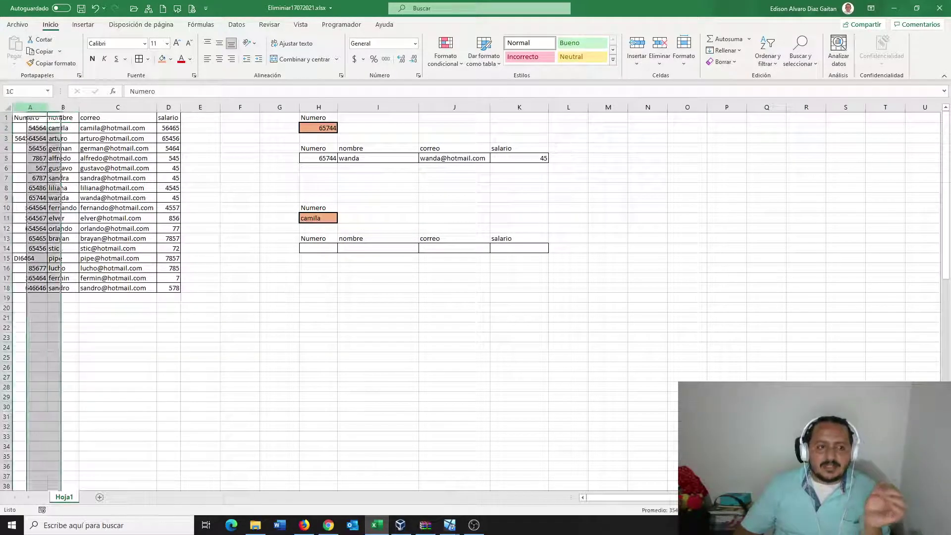
key("ctrl+c")
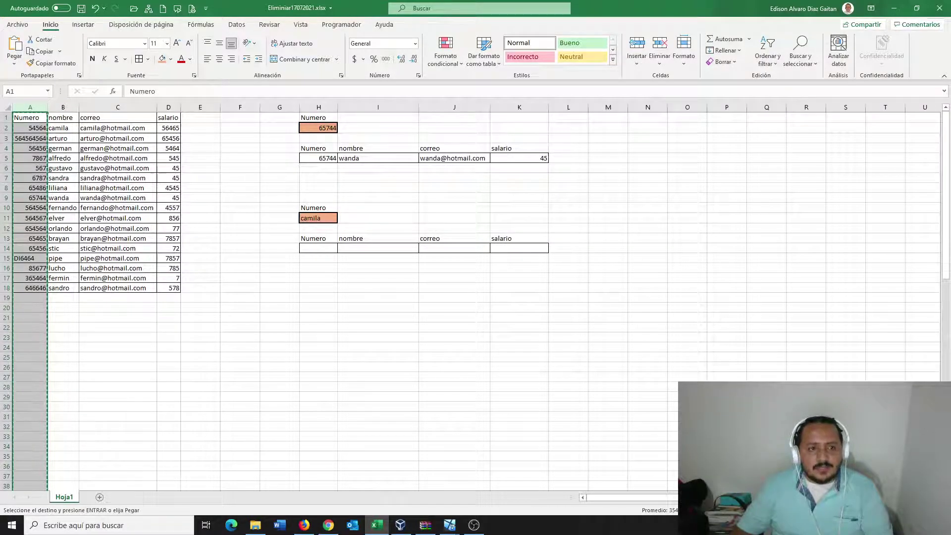
left_click(200, 118)
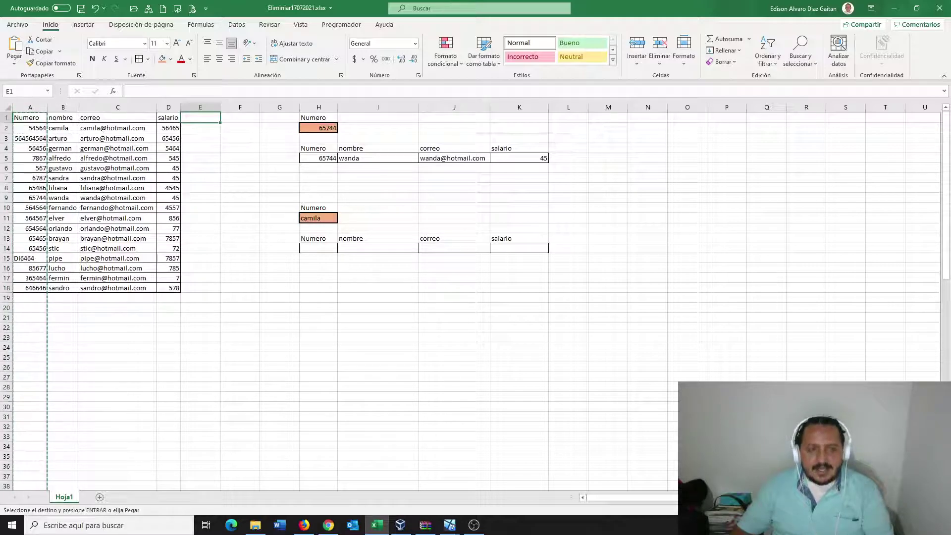
key("ctrl+v")
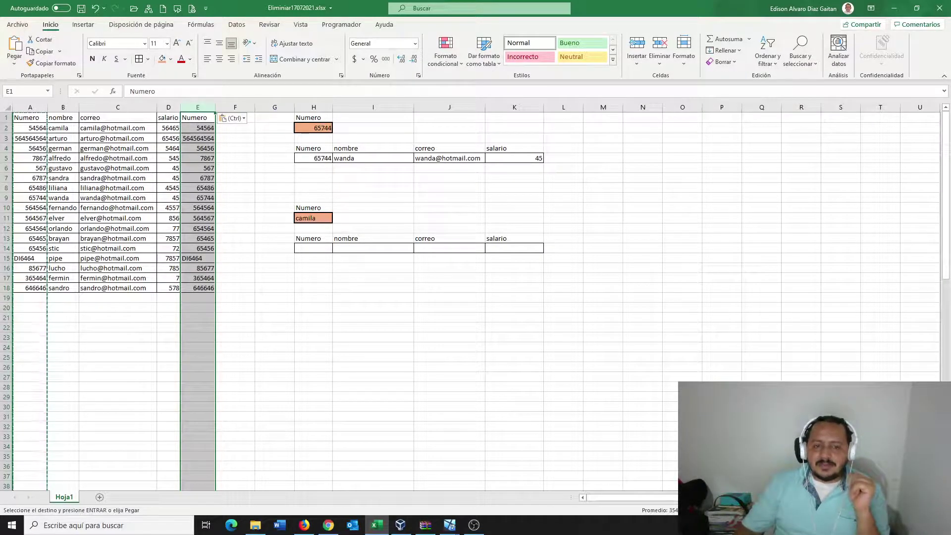
Step: Start a BUSCARV formula in H14, under the second block's Numero heading, with H11 as the lookup value
left_click(313, 248)
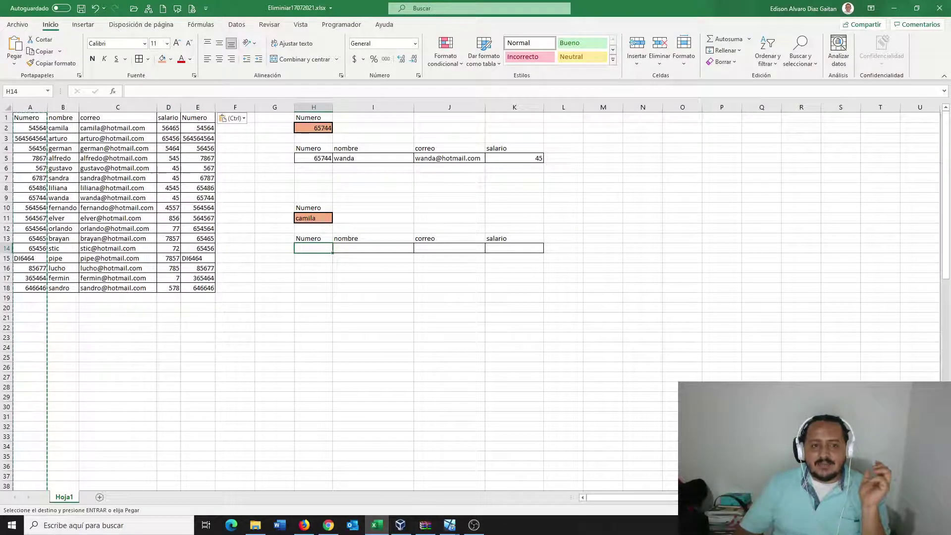
type("=")
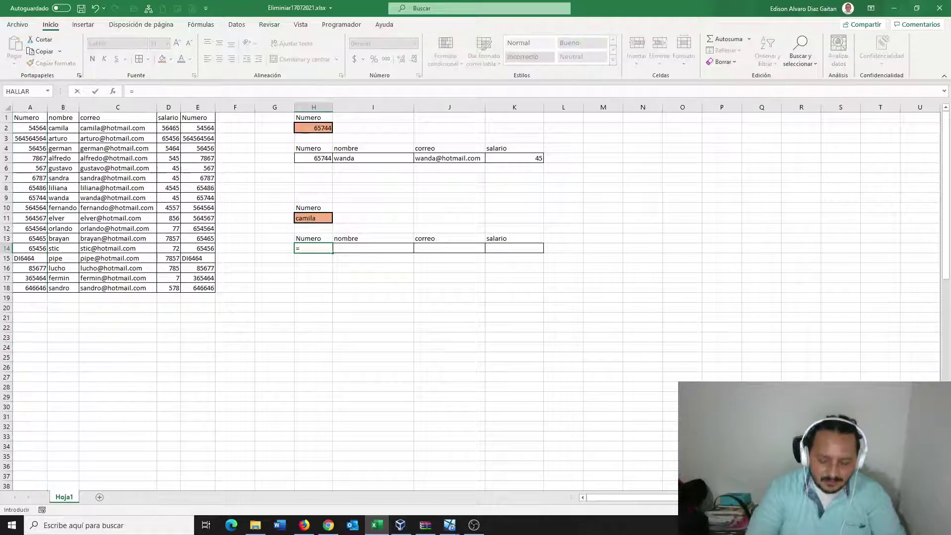
type("bu")
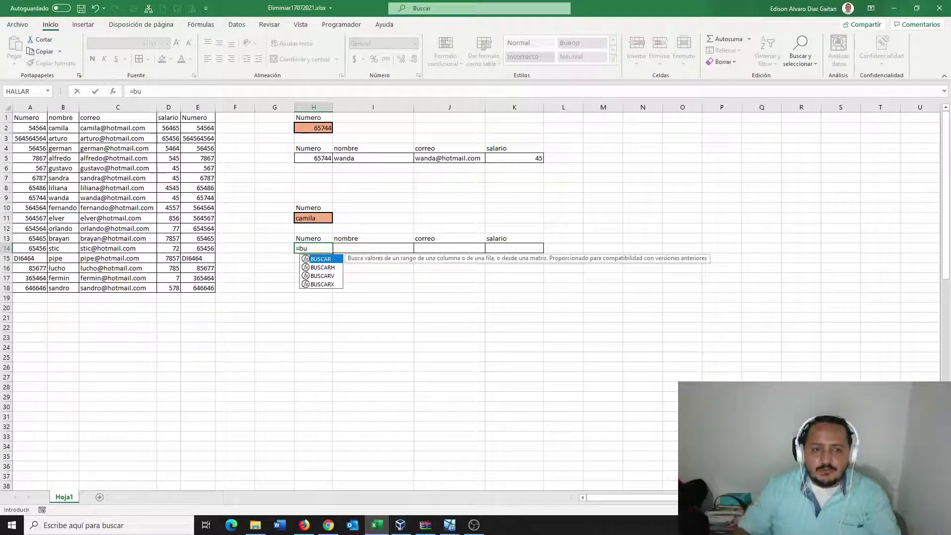
key("Down")
key("Down")
key("Tab")
key("Up")
key("Up")
key("Up")
type(";")
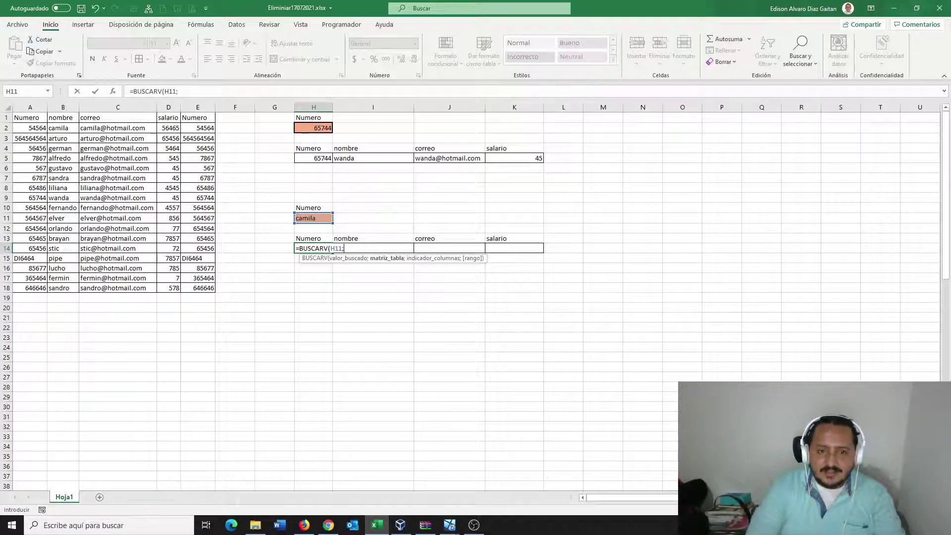
Step: Complete the H14 BUSCARV formula with the absolute table range $B$1:$E$18, column index 4 and exact match 0
left_click_drag(63, 118, 215, 293)
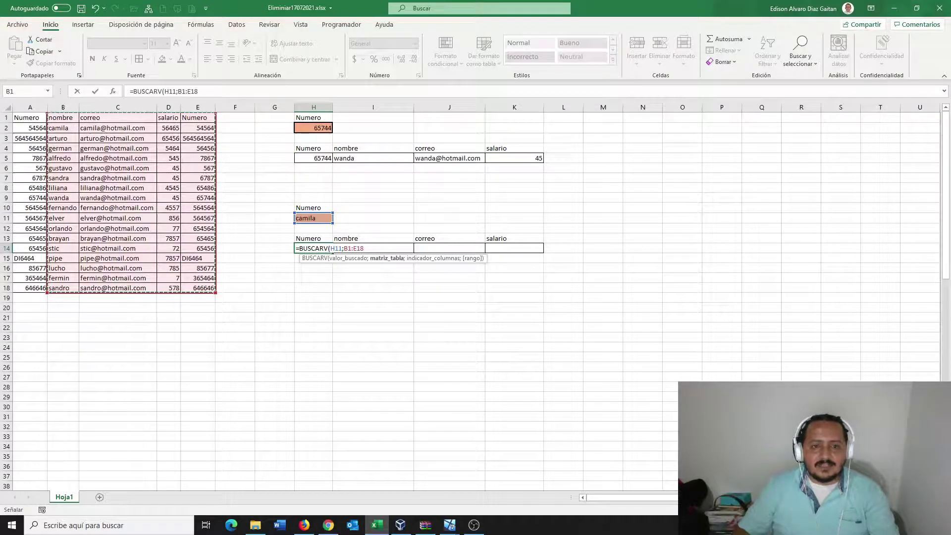
key("F4")
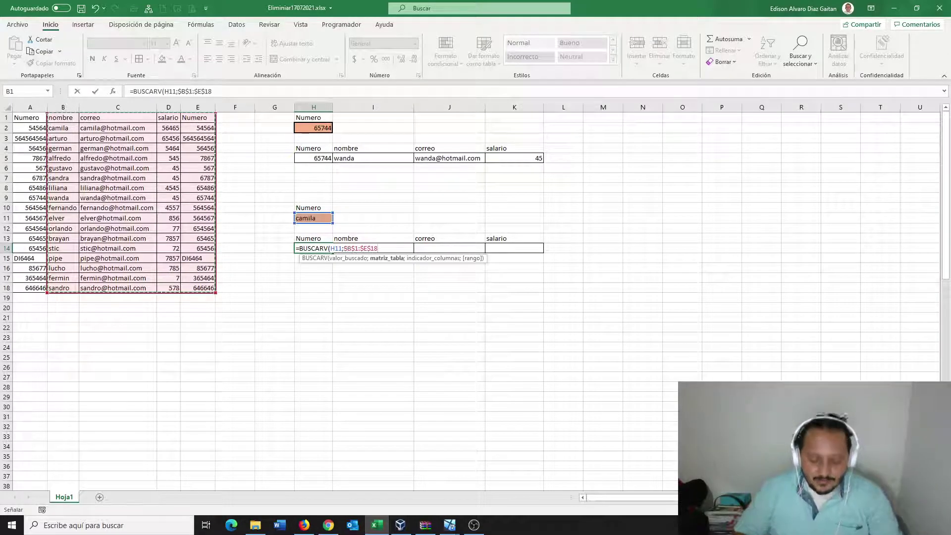
type(";")
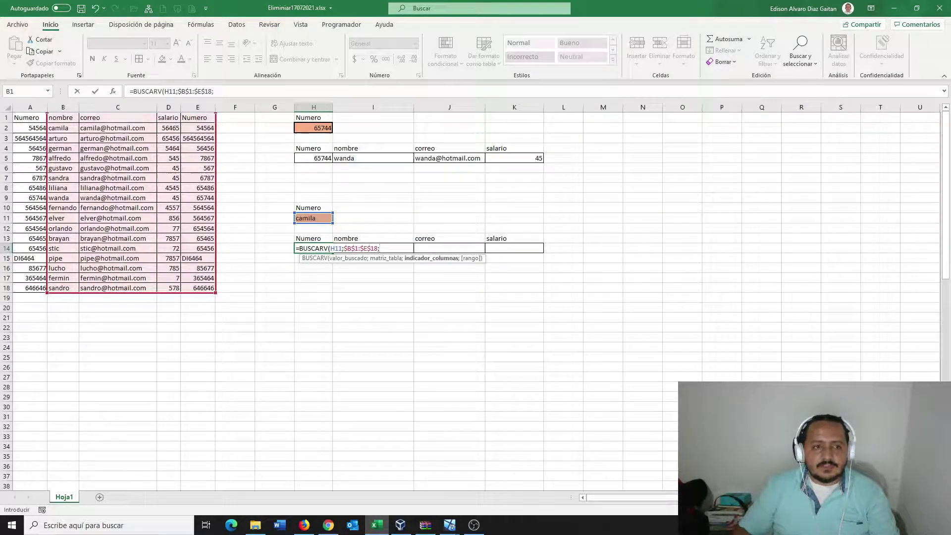
type("4")
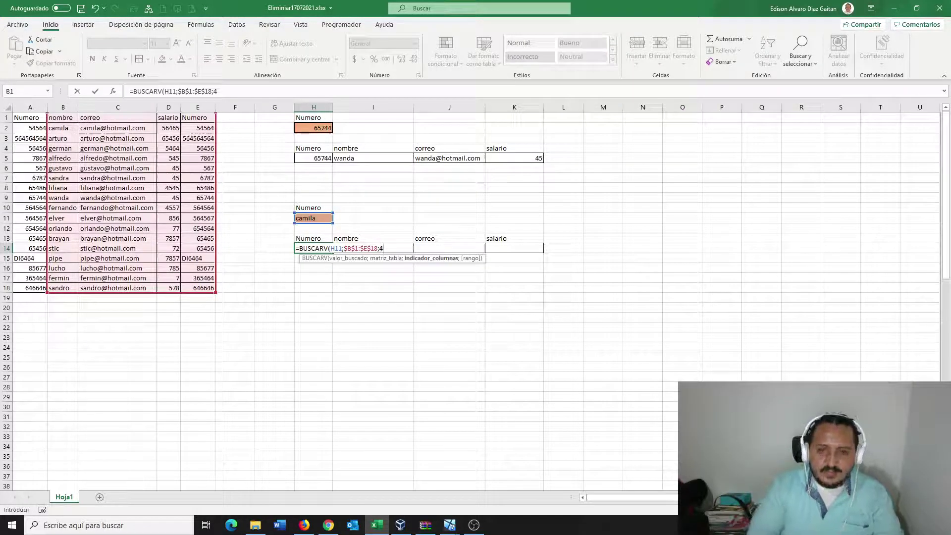
type(";0")
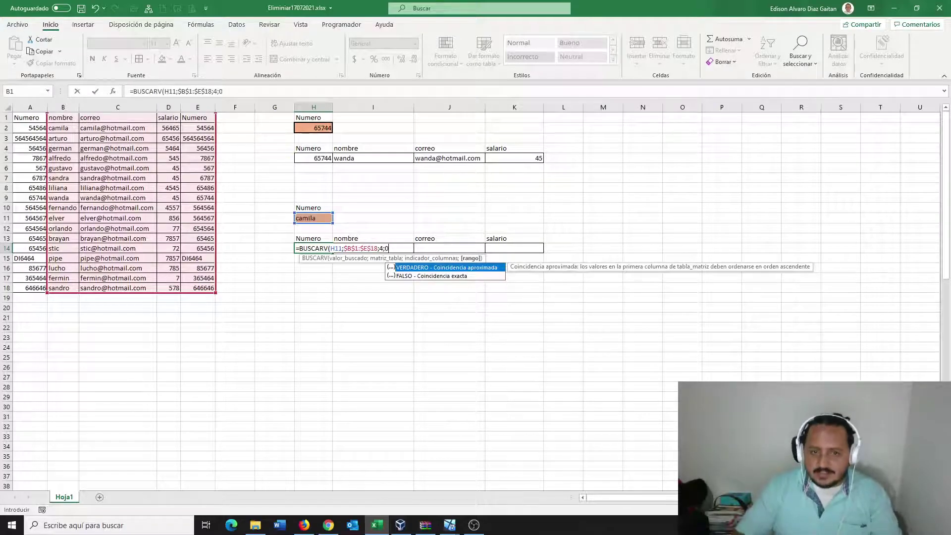
key("Return")
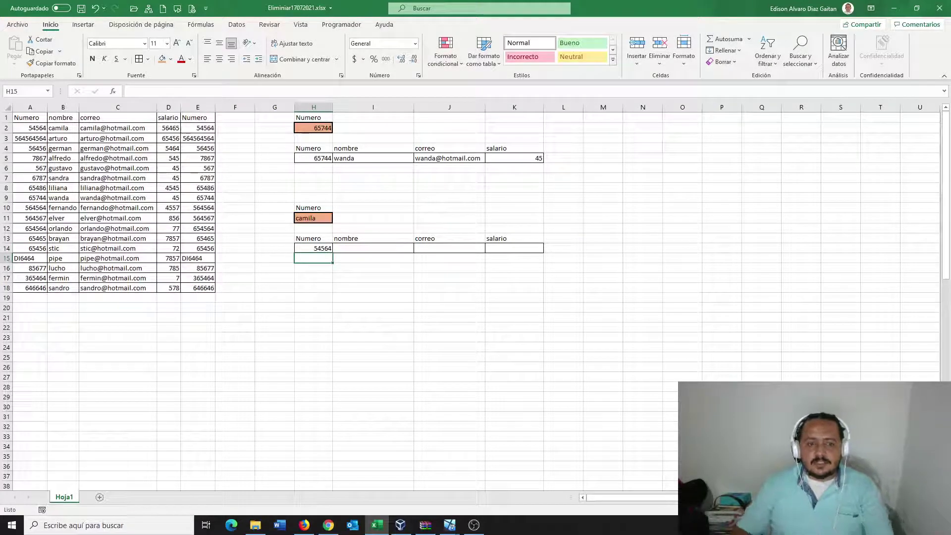
left_click(314, 249)
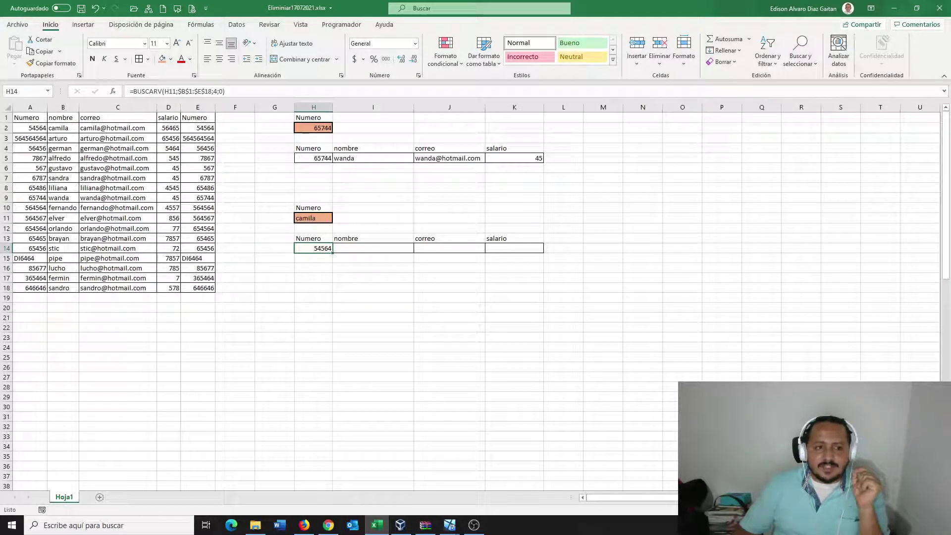
Step: Replace the search value in H11 with the name listed in B7 to test the number lookup
left_click(63, 178)
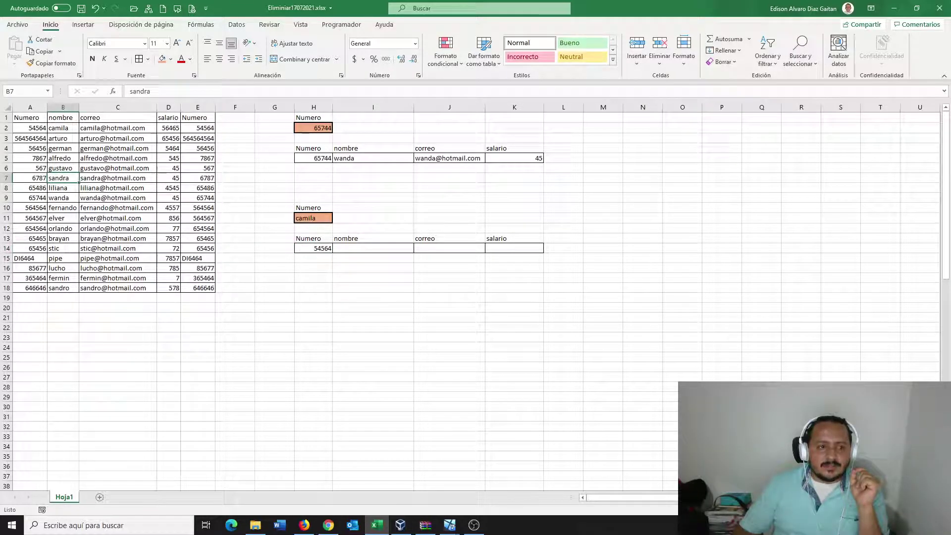
left_click(367, 218)
left_click(314, 218)
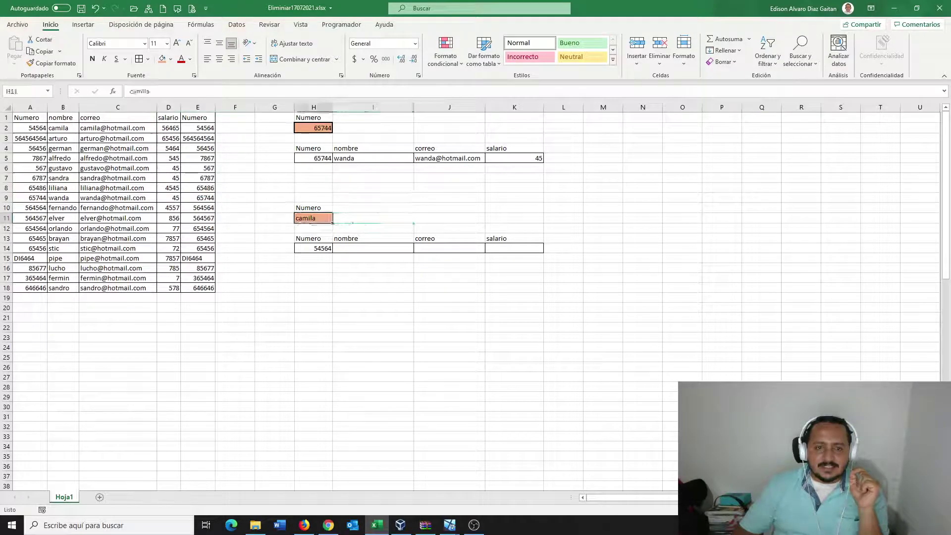
type("sandra")
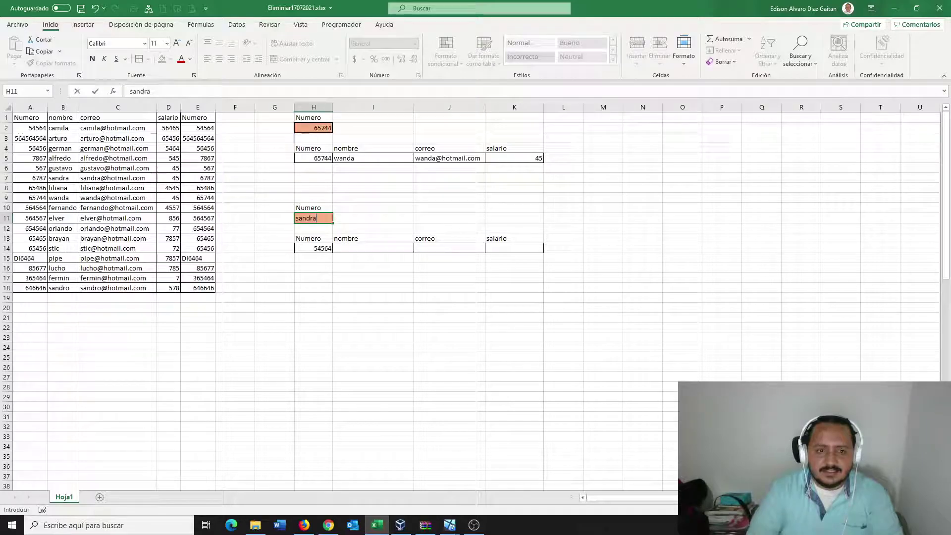
key("Return")
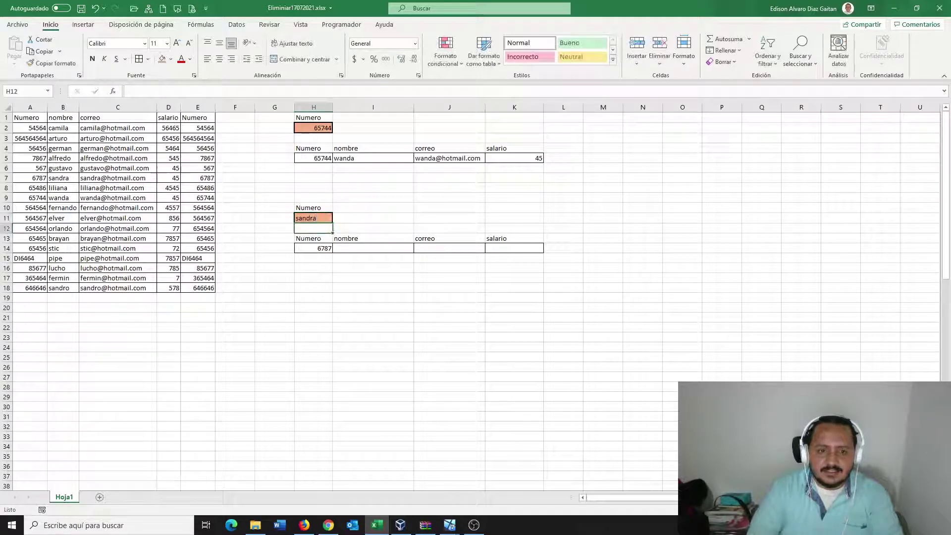
left_click(373, 268)
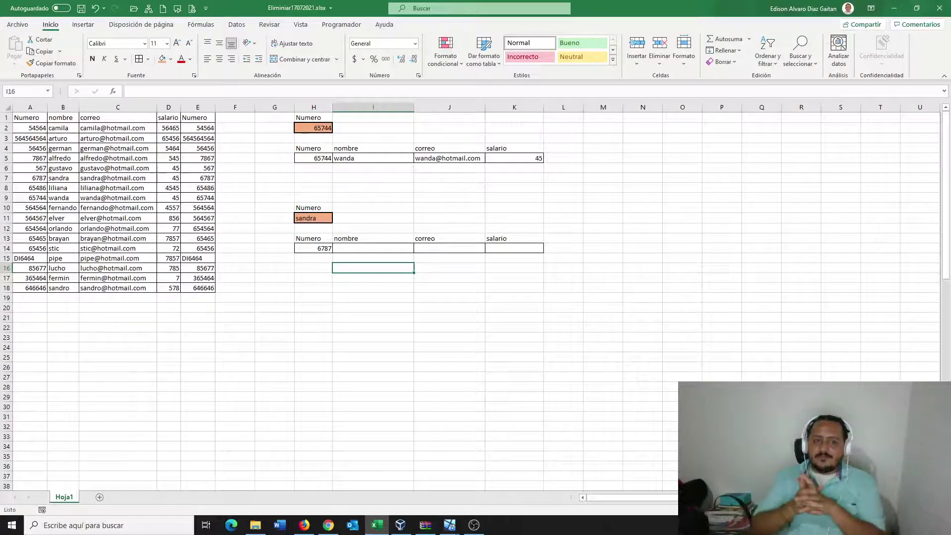